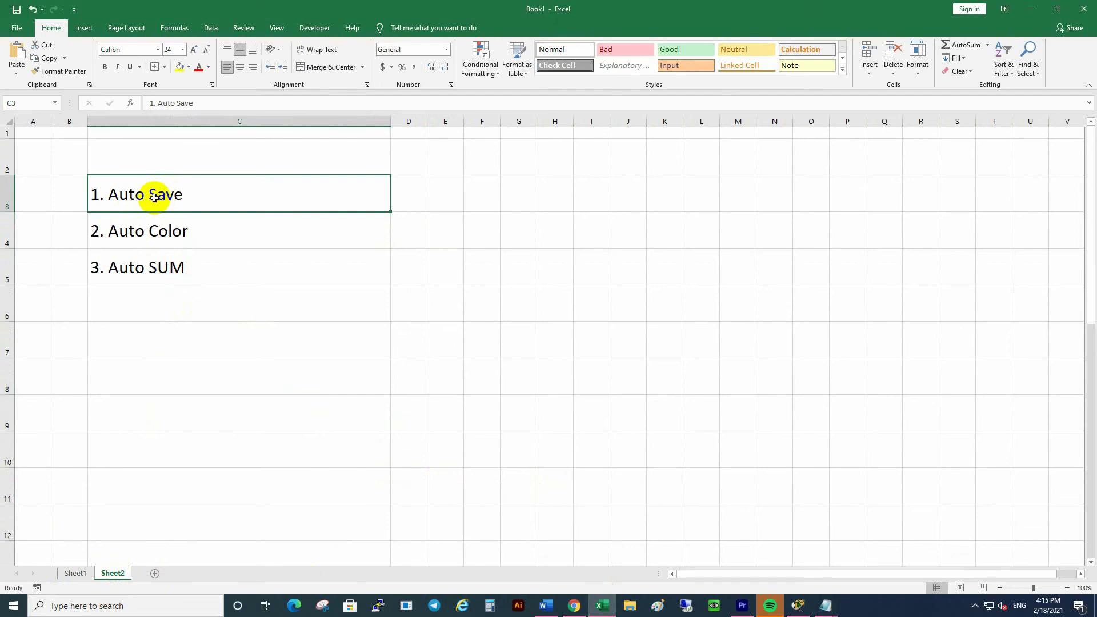
# Open the workbook saving options and accept a 1-minute interval for saving AutoRecover information.
pyautogui.click(19, 28)
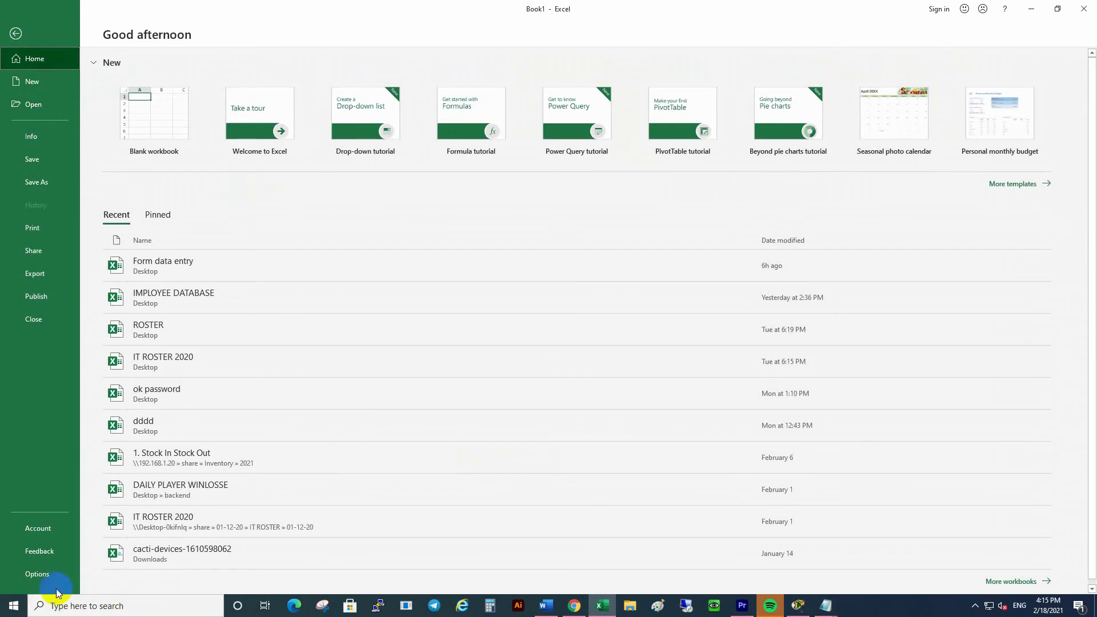
pyautogui.click(33, 574)
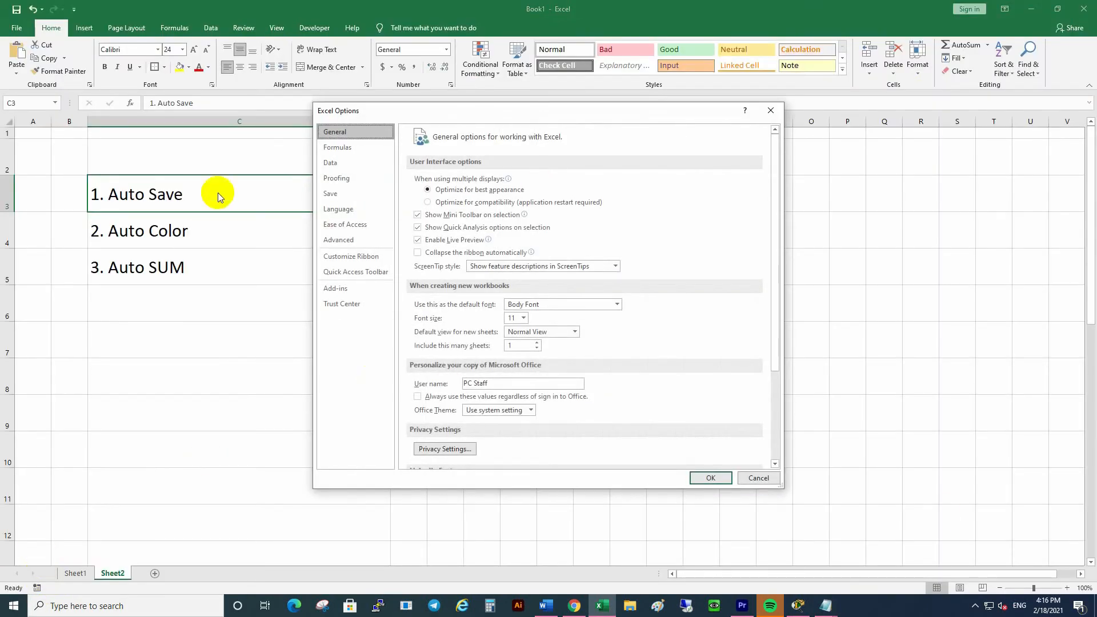
pyautogui.click(349, 194)
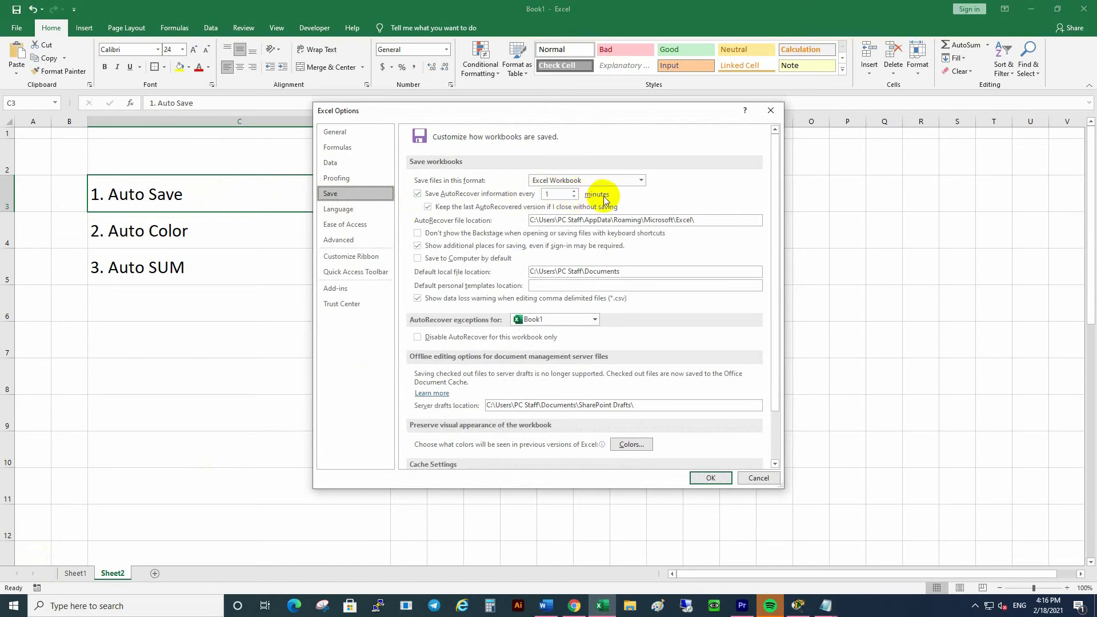
pyautogui.click(574, 191)
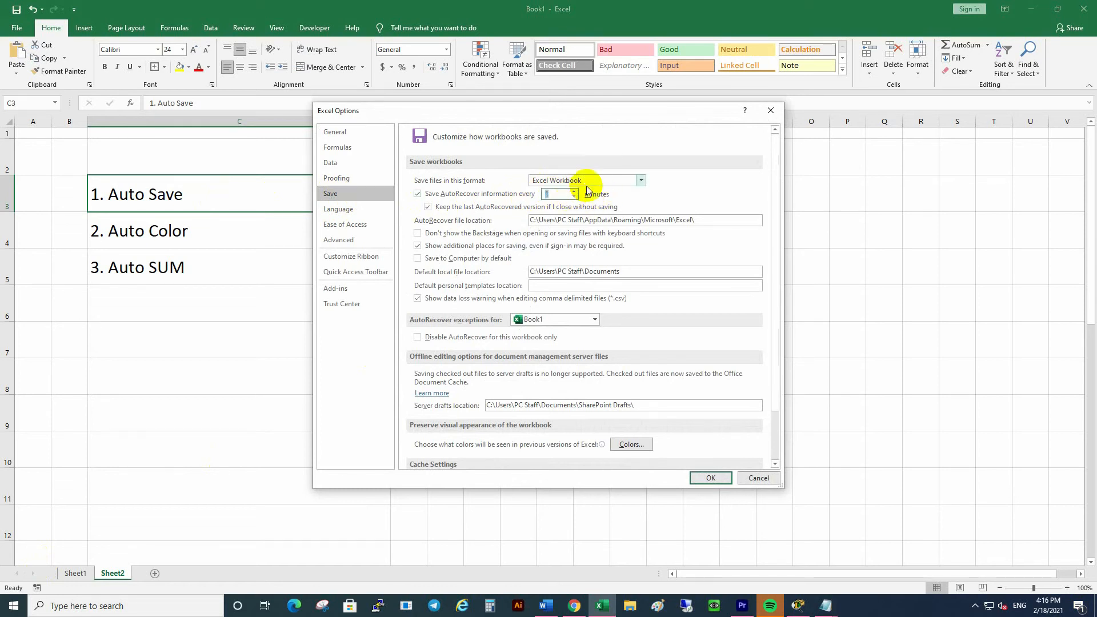
pyautogui.click(641, 180)
pyautogui.click(642, 179)
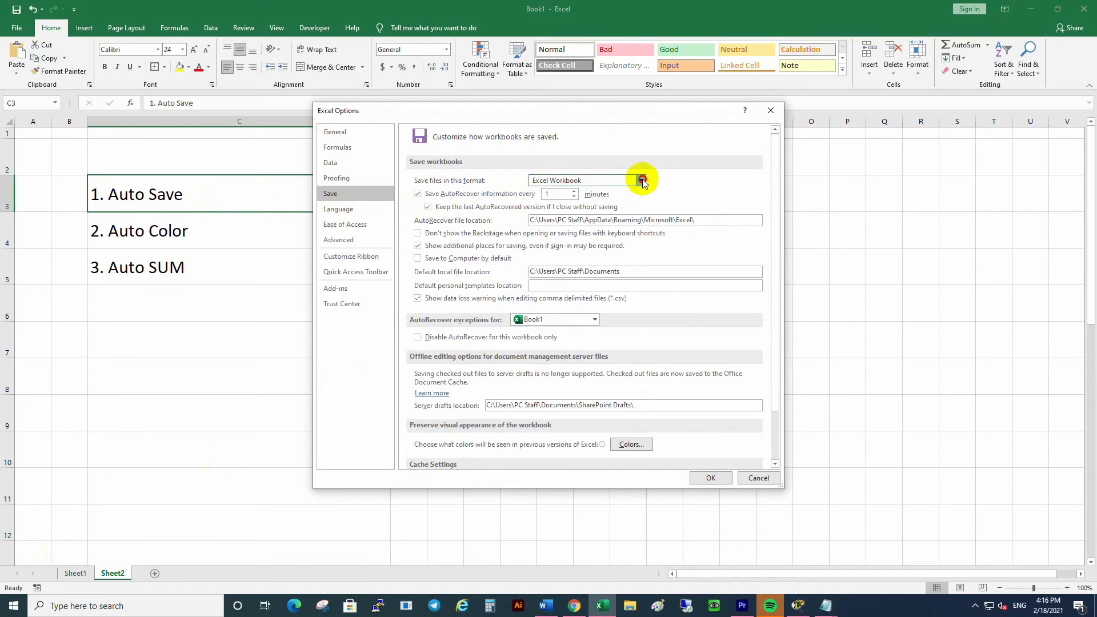
pyautogui.click(558, 193)
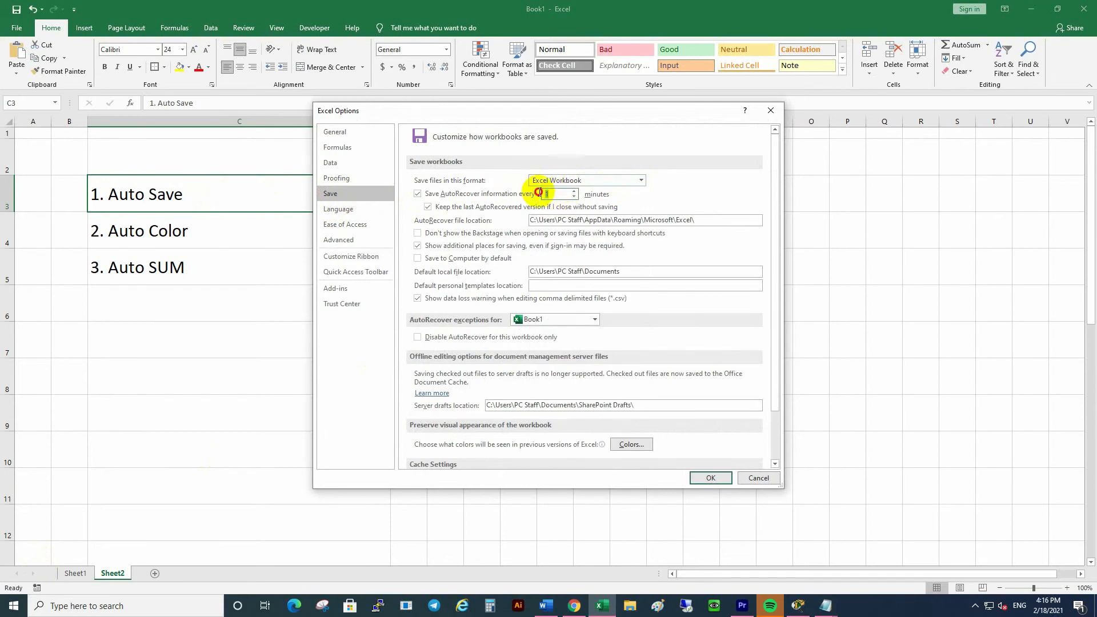
pyautogui.click(576, 194)
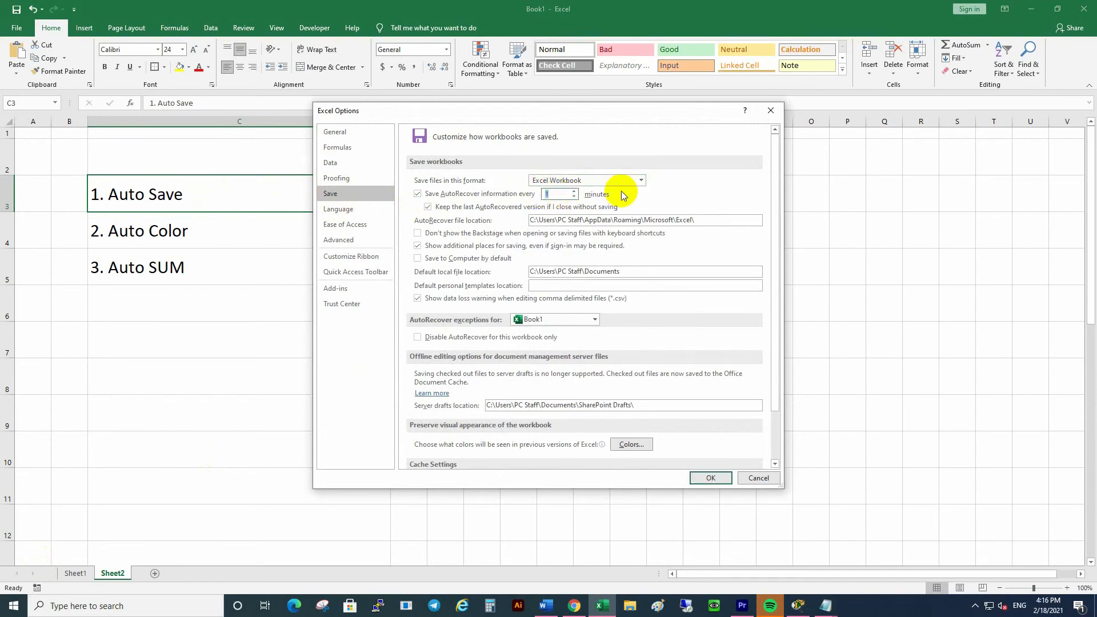
pyautogui.click(555, 193)
pyautogui.click(715, 479)
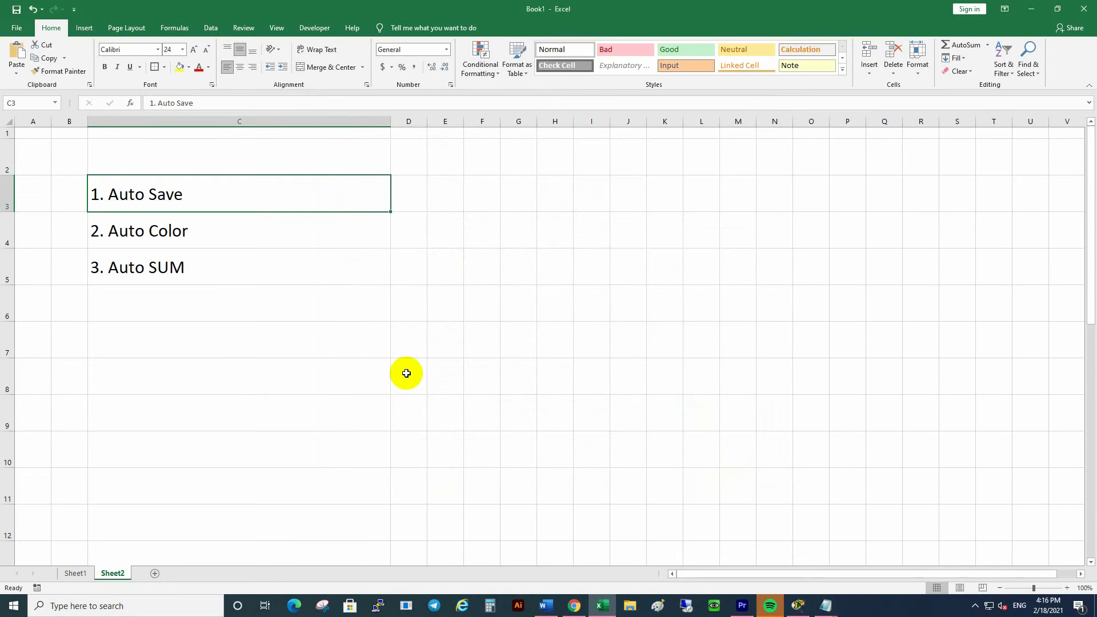
# Switch to Sheet1 and enter DO in cells G7 and G9 to test the automatic colouring.
pyautogui.click(153, 235)
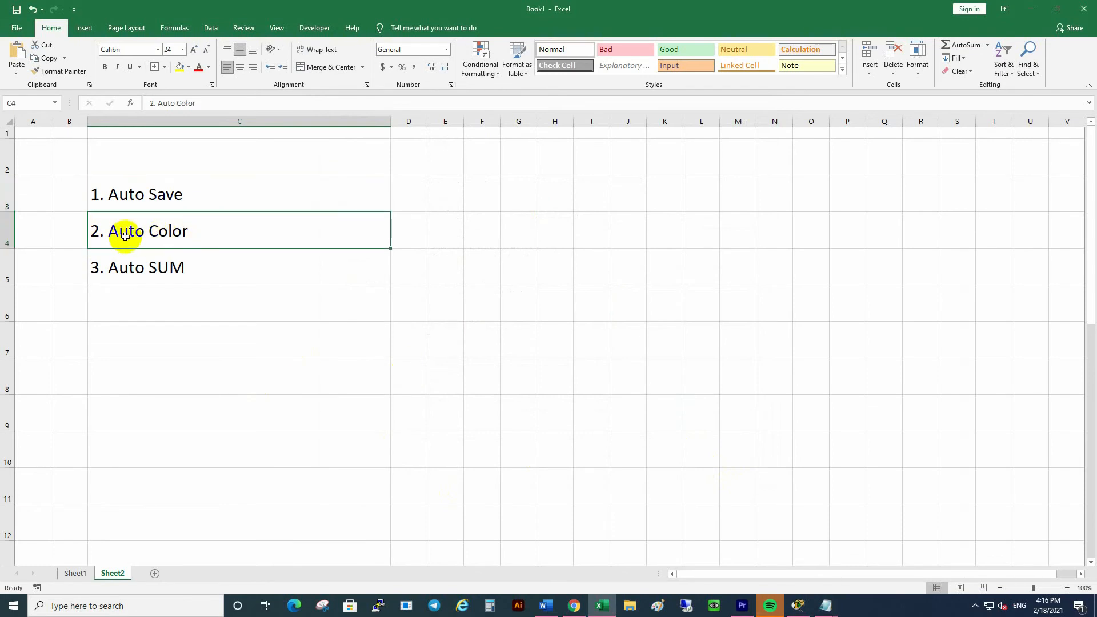
pyautogui.click(71, 571)
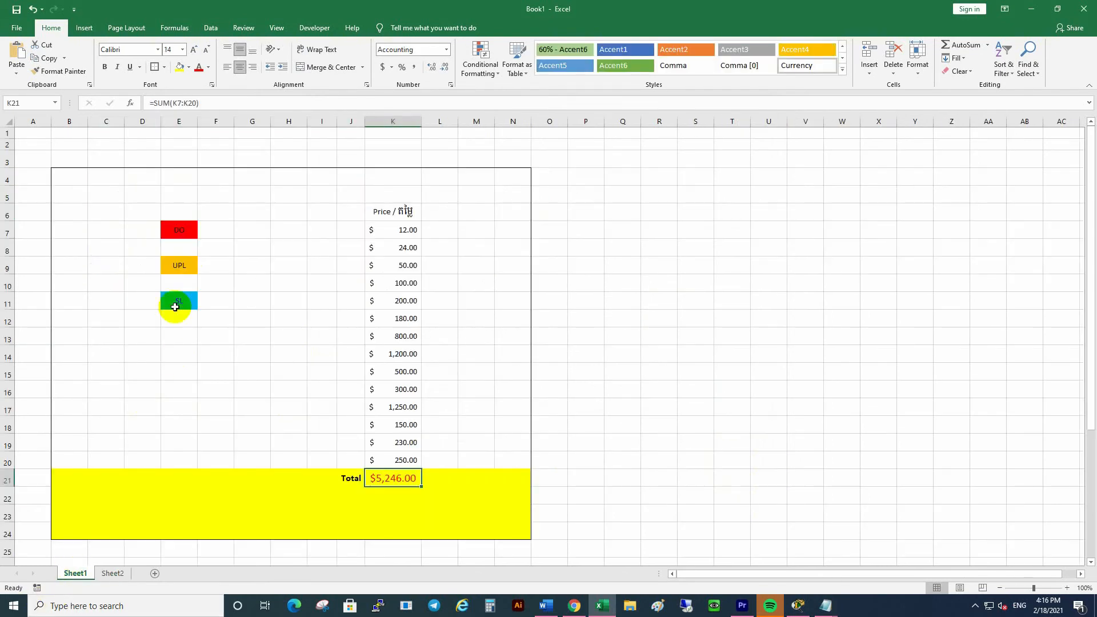
pyautogui.click(187, 229)
pyautogui.click(182, 271)
pyautogui.click(175, 301)
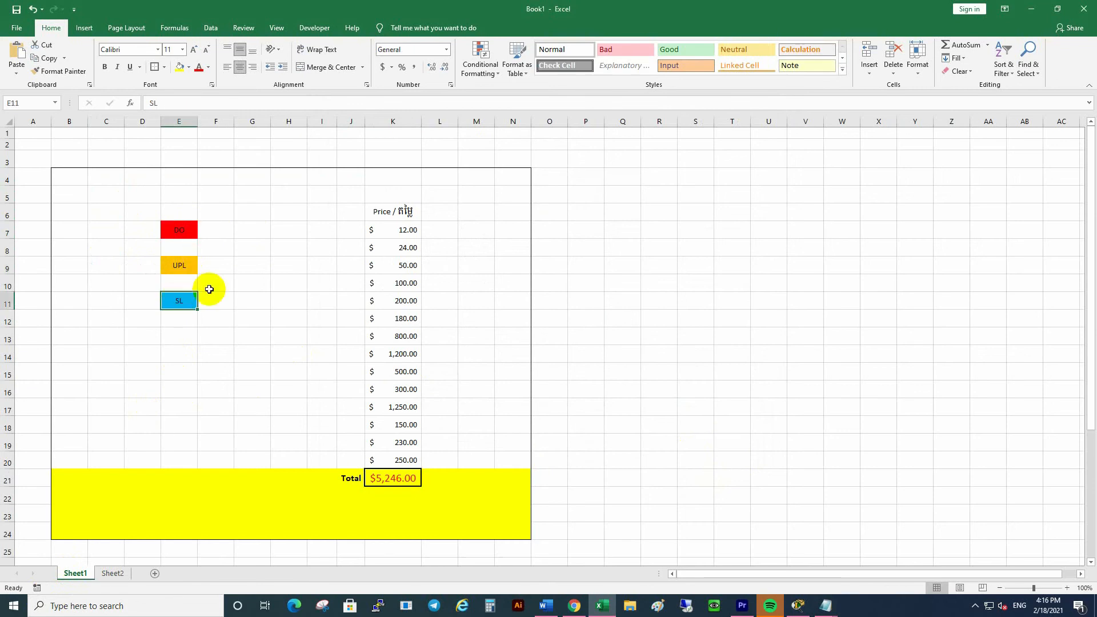
pyautogui.click(252, 227)
pyautogui.write('d')
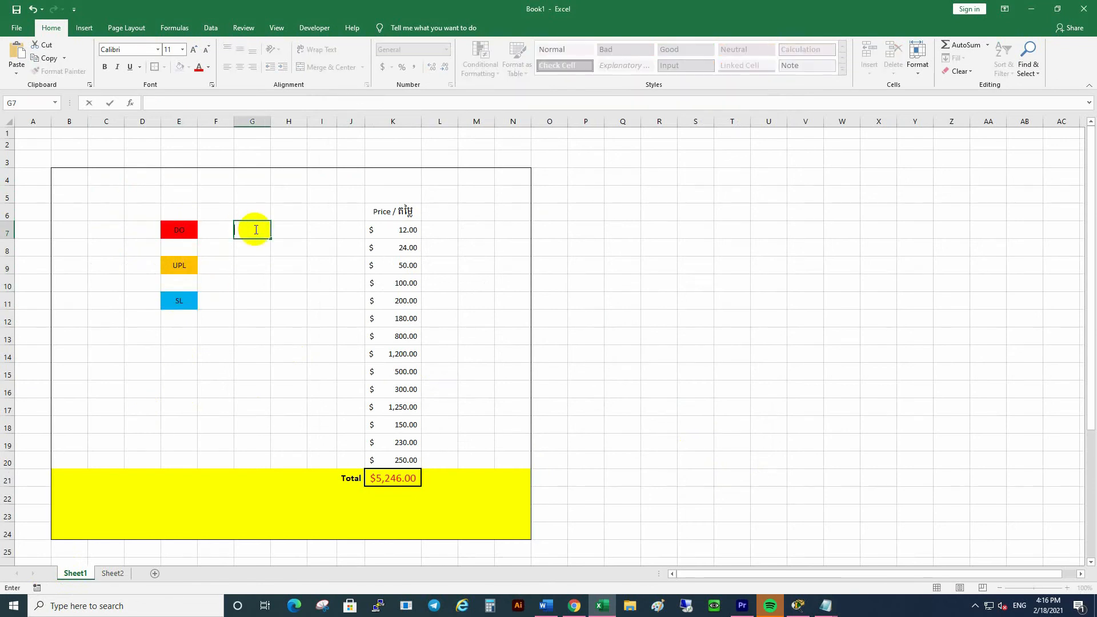
pyautogui.write('O')
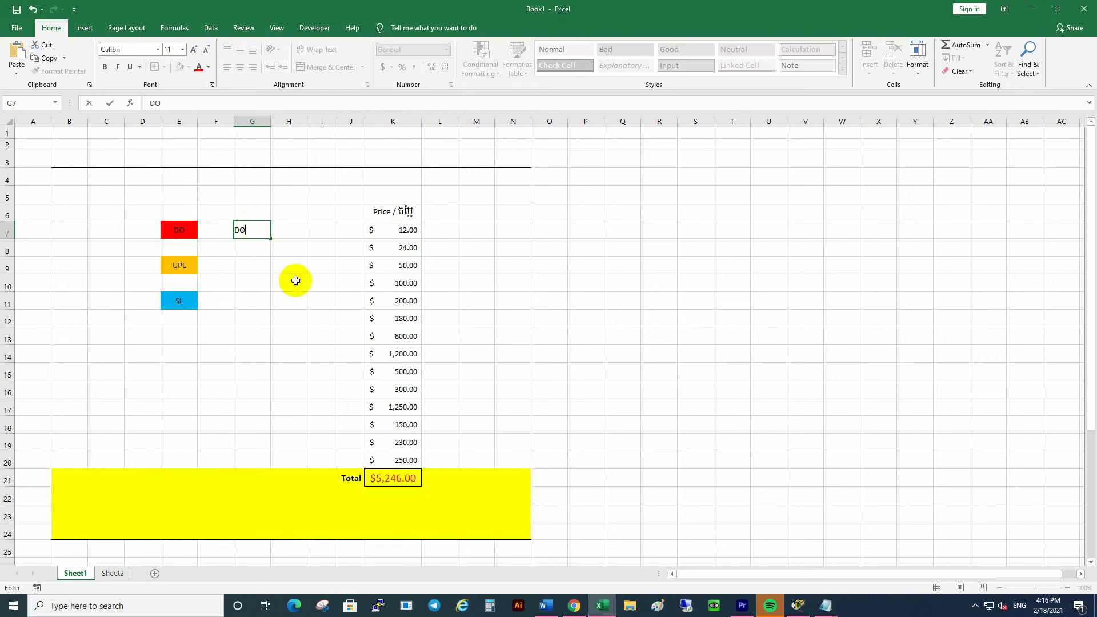
pyautogui.click(292, 281)
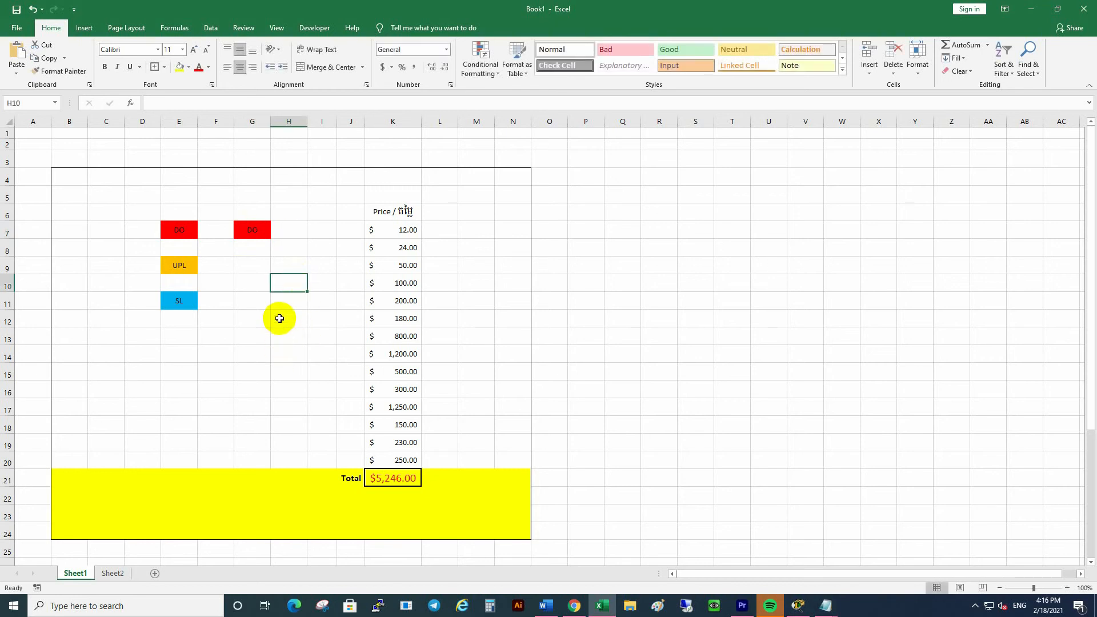
pyautogui.click(259, 267)
pyautogui.write('DO')
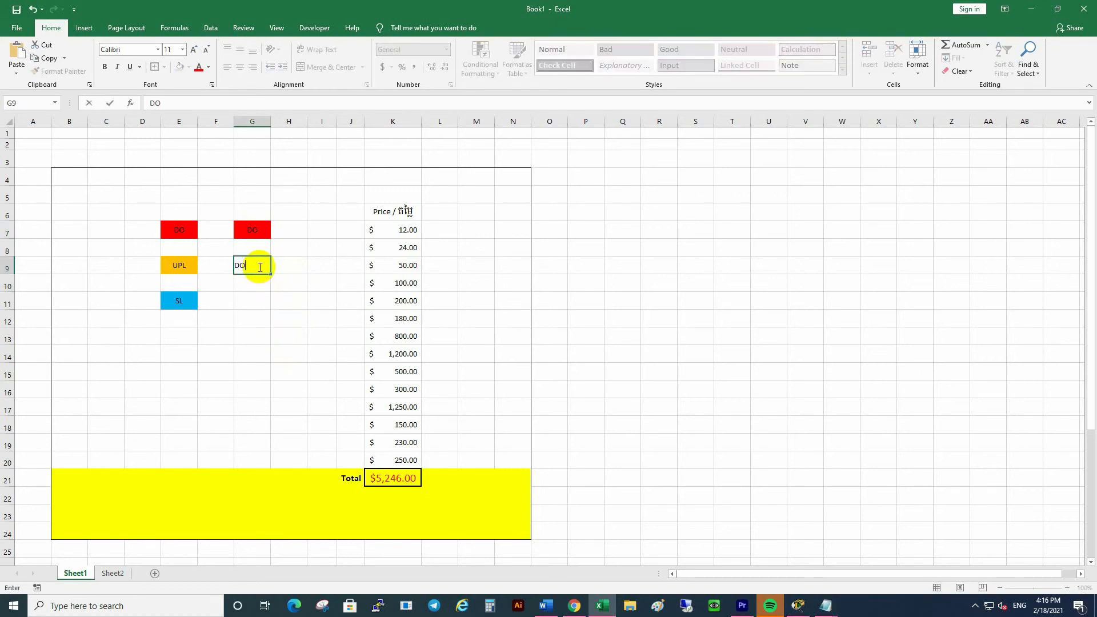
pyautogui.click(299, 311)
# Enter SL in cells G11 and G12.
pyautogui.click(255, 301)
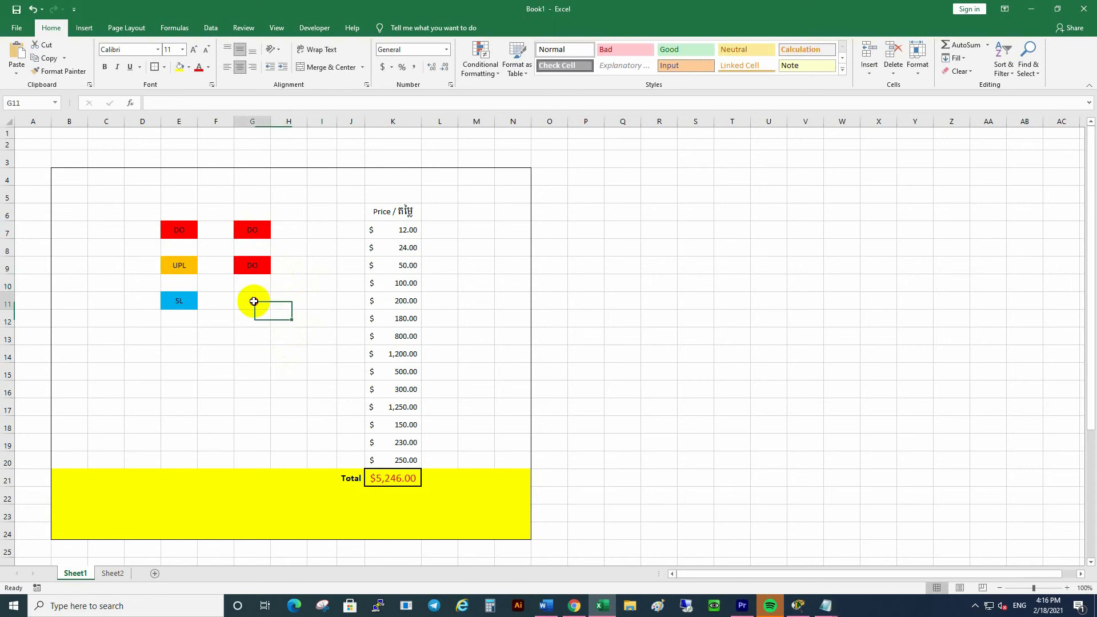
pyautogui.write('SL')
pyautogui.click(286, 323)
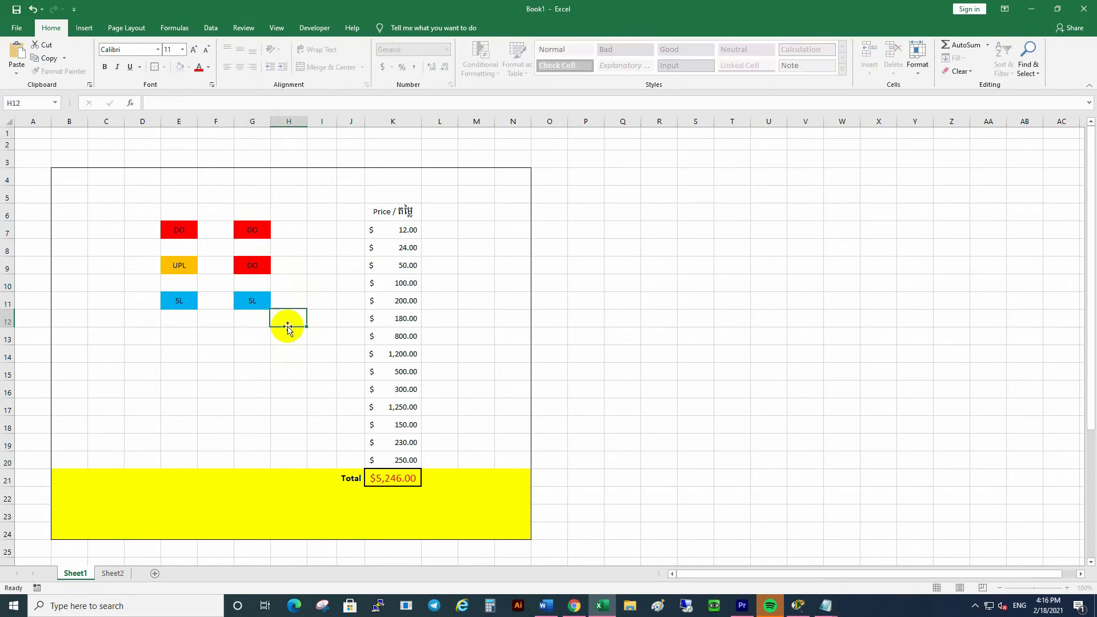
pyautogui.click(253, 320)
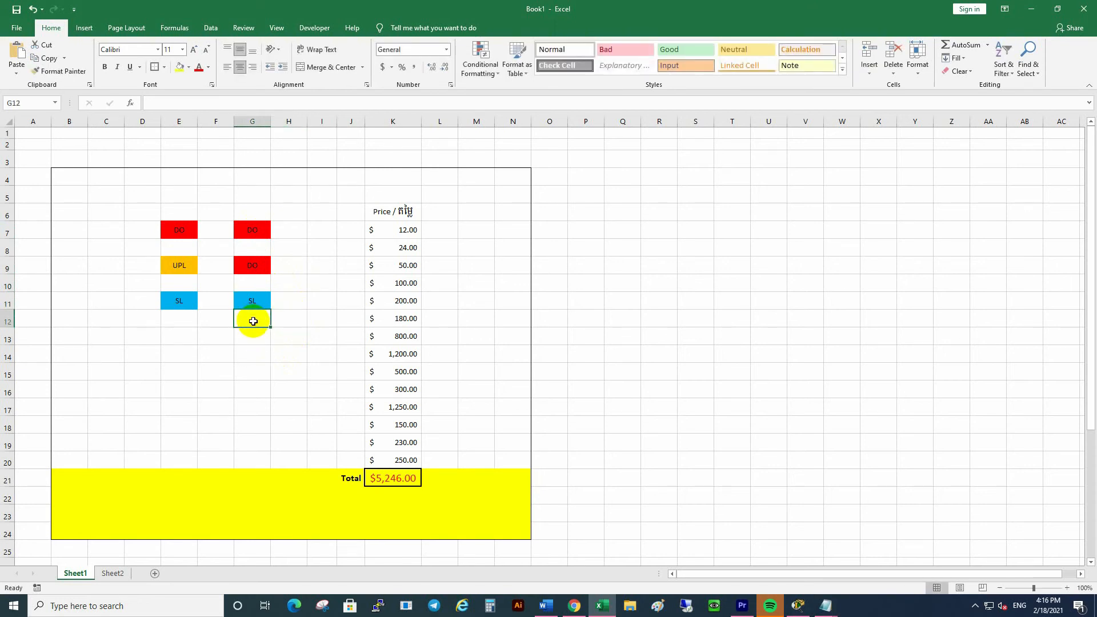
pyautogui.write('SL')
pyautogui.click(318, 350)
pyautogui.click(412, 337)
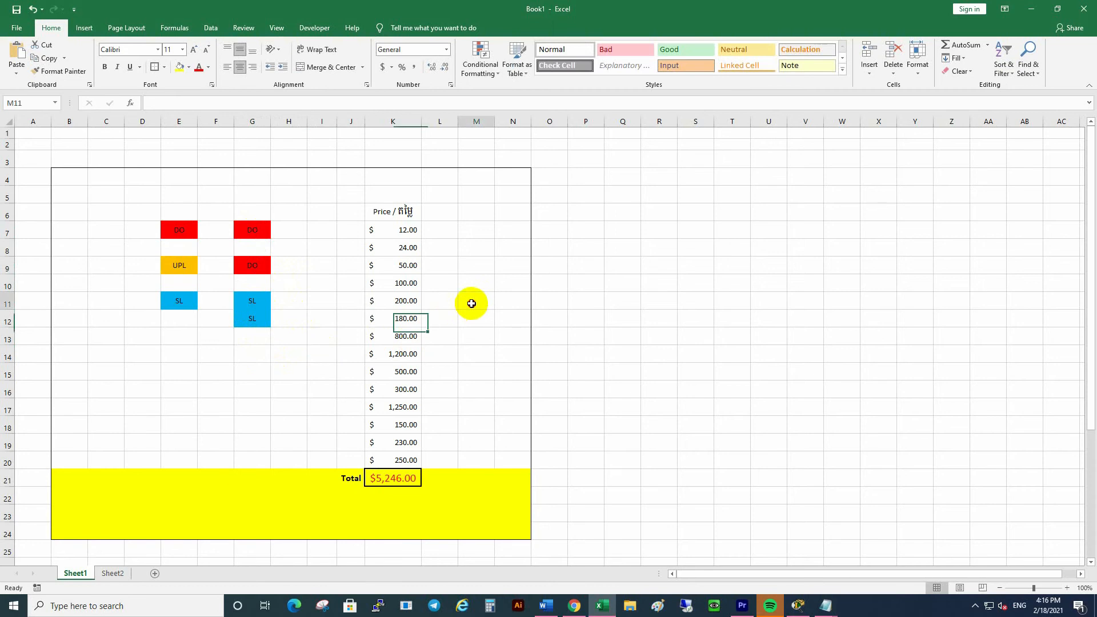
# Enter SL in cell M11 and UPL in cell M13, beside the price column.
pyautogui.click(468, 299)
pyautogui.write('SL')
pyautogui.click(502, 347)
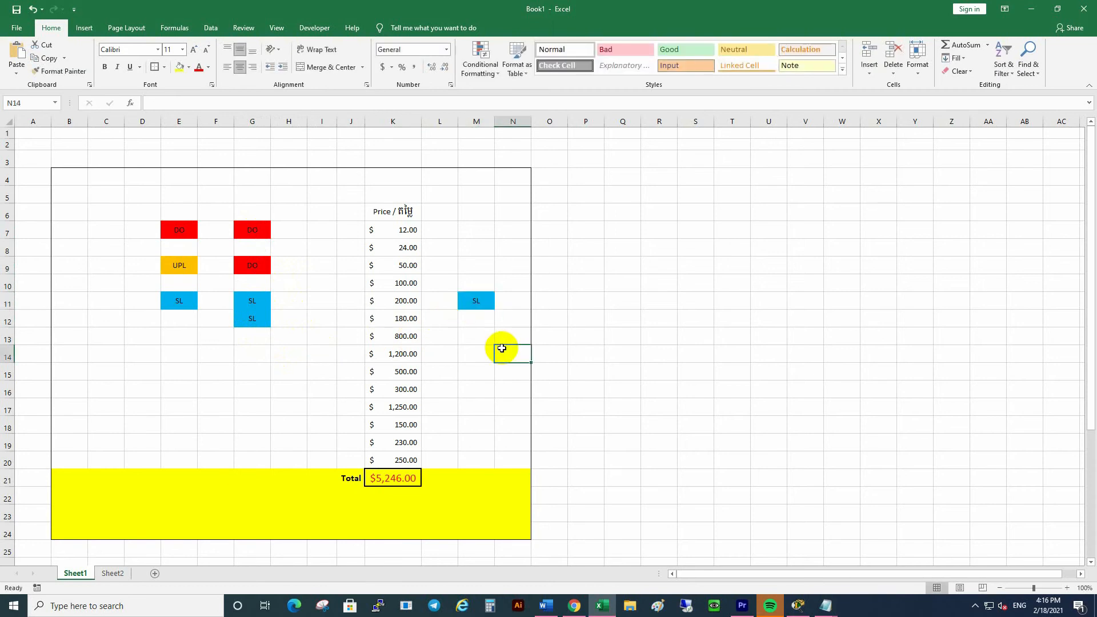
pyautogui.click(474, 339)
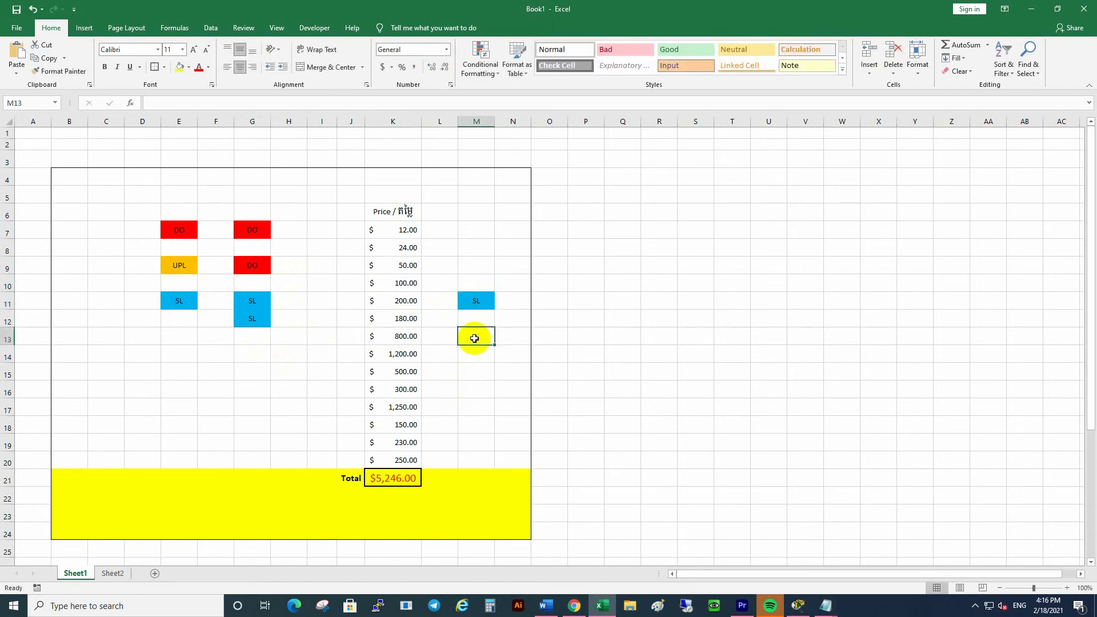
pyautogui.write('UPL')
pyautogui.moveTo(492, 402); pyautogui.dragTo(497, 401)
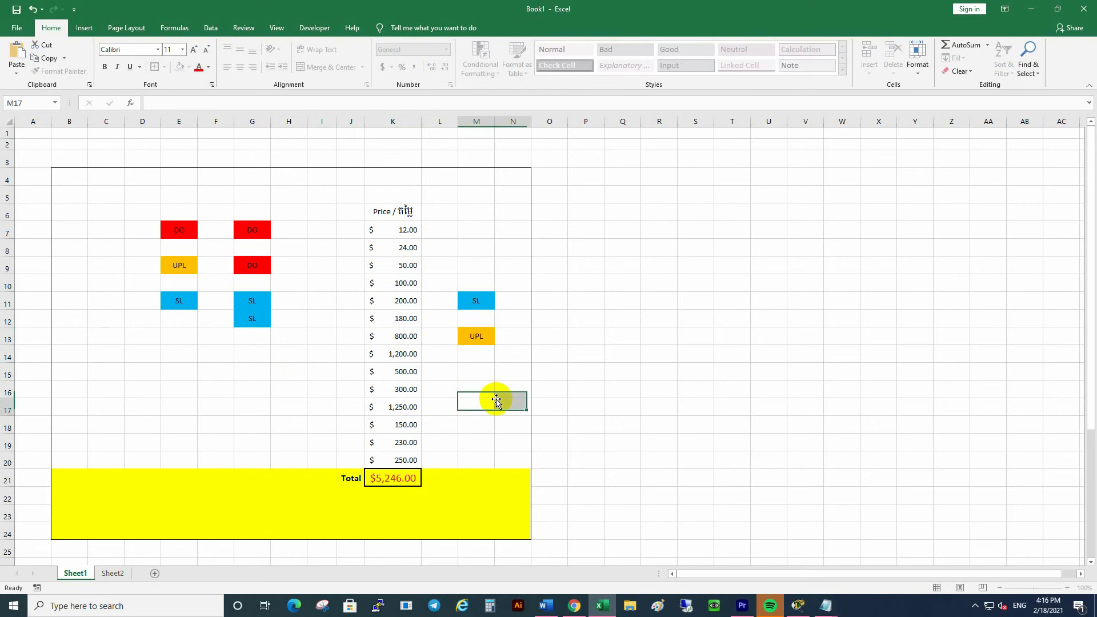
# Enter UPL in cell H5, near the upper edge of the bordered area.
pyautogui.click(327, 199)
pyautogui.click(287, 198)
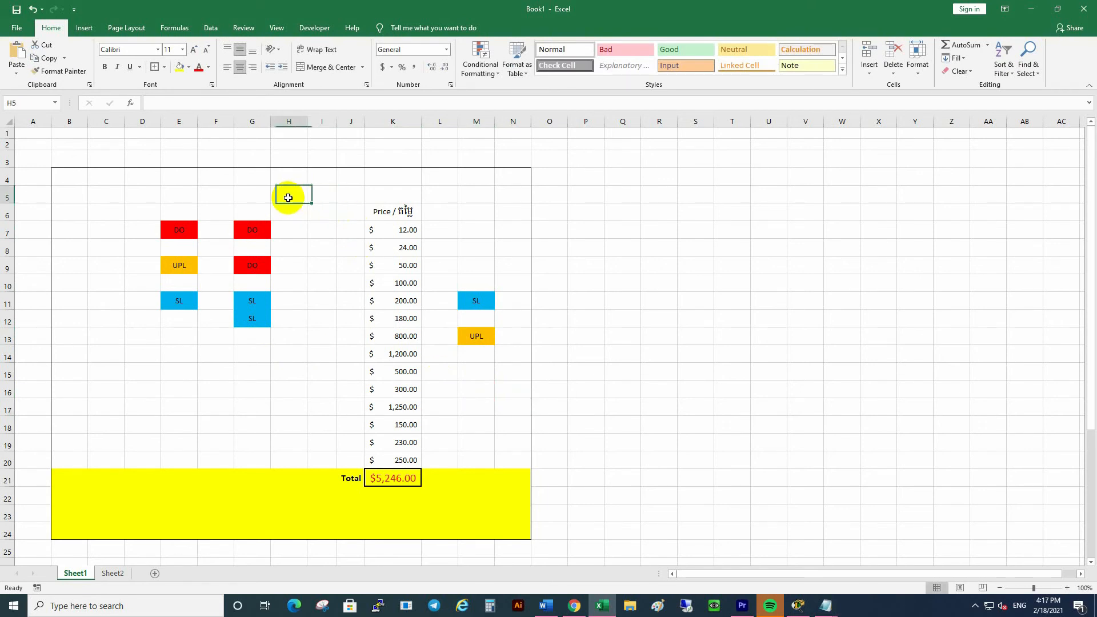
pyautogui.write('UPL')
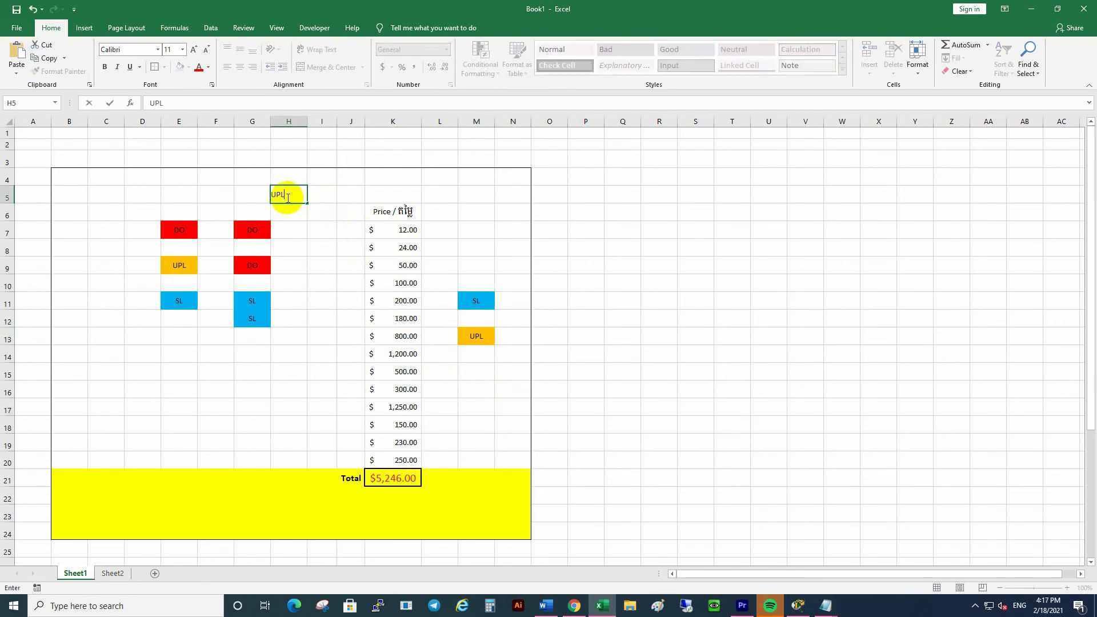
pyautogui.click(318, 266)
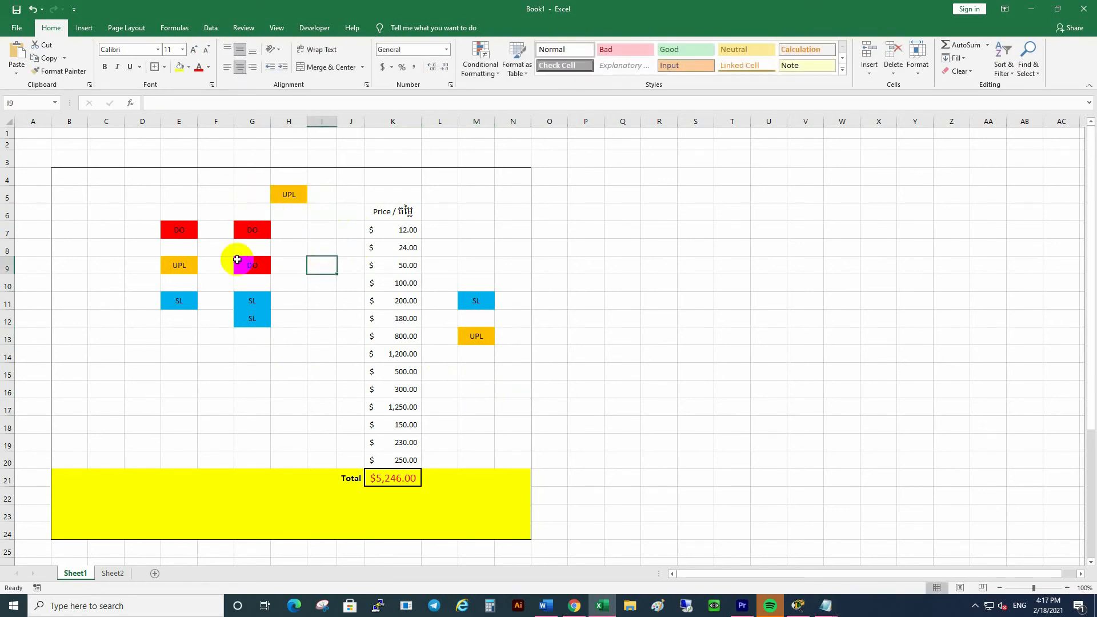
pyautogui.moveTo(188, 230); pyautogui.dragTo(185, 301)
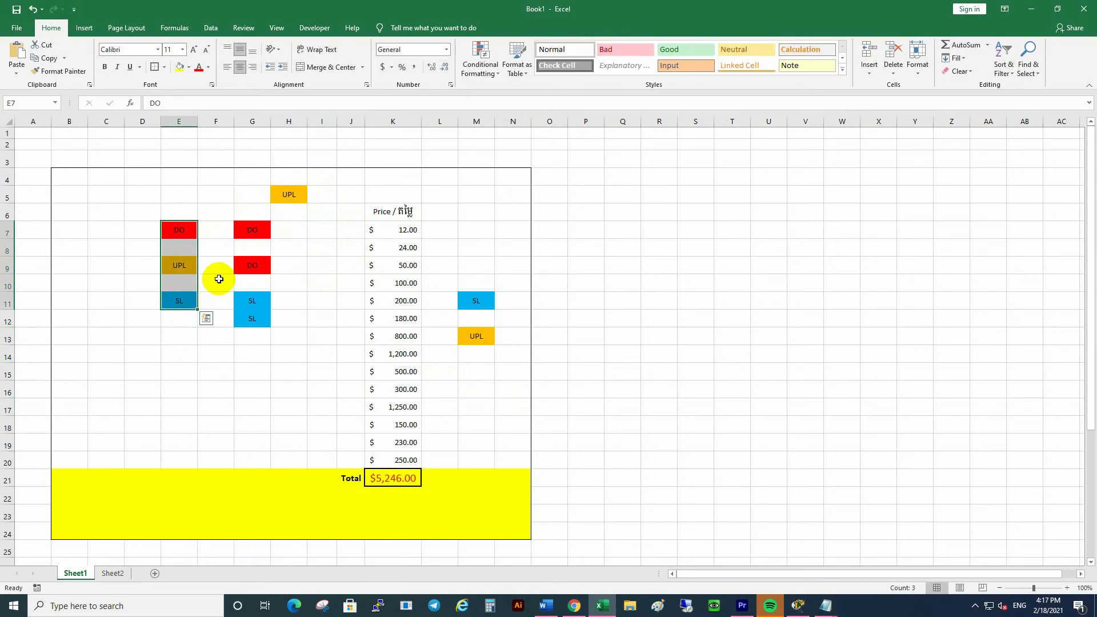
pyautogui.click(219, 278)
# Enter DO in cell C7 and SL in cell E13.
pyautogui.click(104, 227)
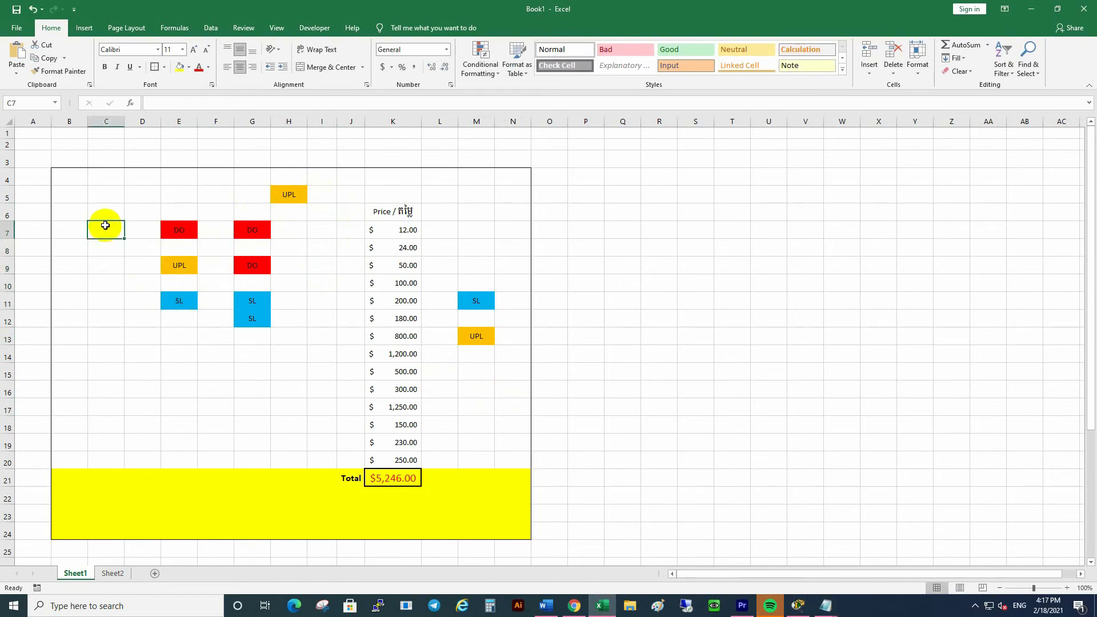
pyautogui.write('DO')
pyautogui.click(147, 316)
pyautogui.click(180, 341)
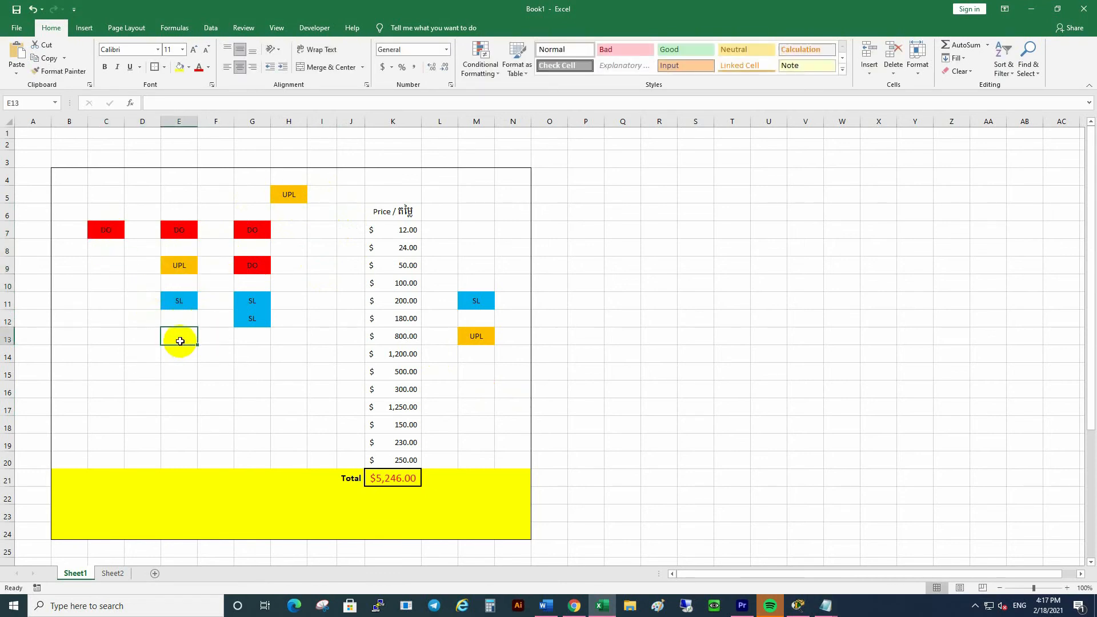
pyautogui.write('SL')
pyautogui.click(215, 386)
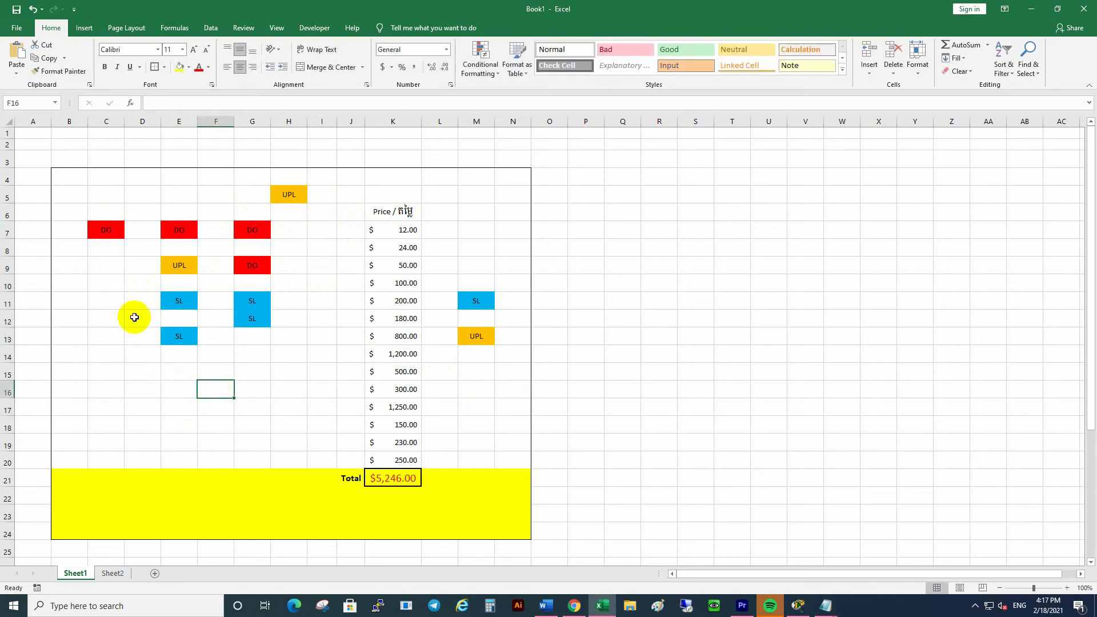
# Enter UPL in cells C10 and C12.
pyautogui.click(113, 285)
pyautogui.write('UPL')
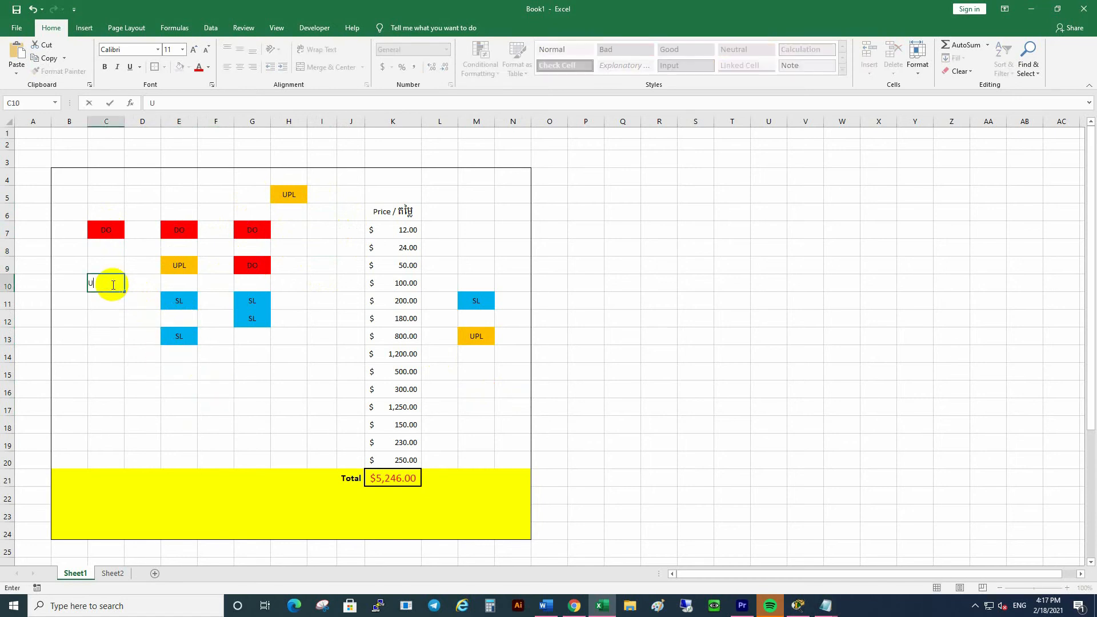
pyautogui.click(130, 337)
pyautogui.click(109, 321)
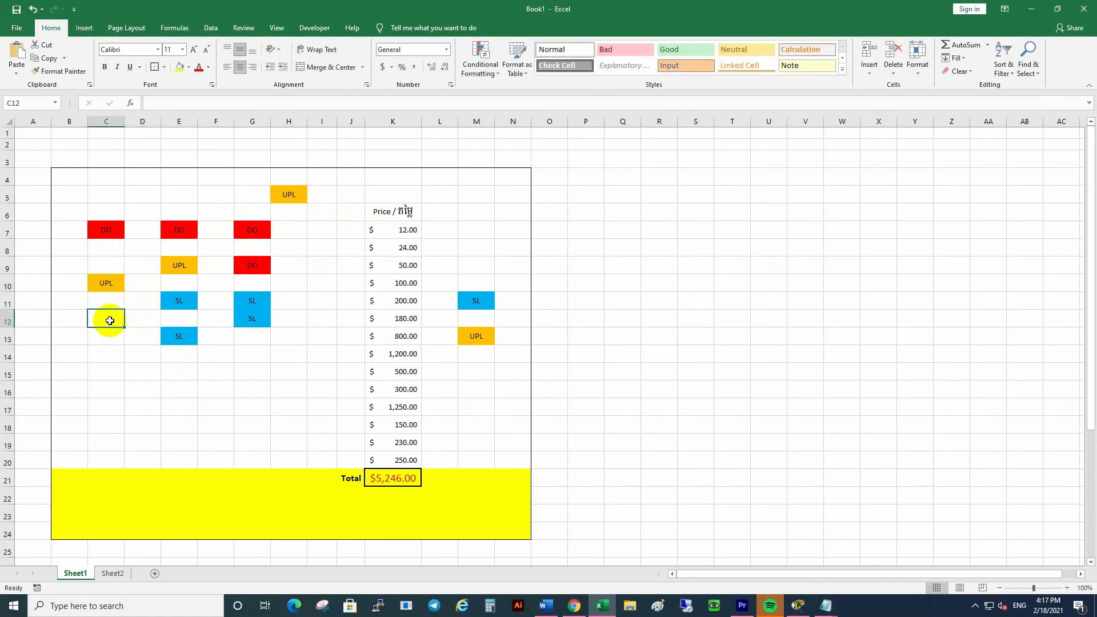
pyautogui.write('UPL')
pyautogui.click(215, 388)
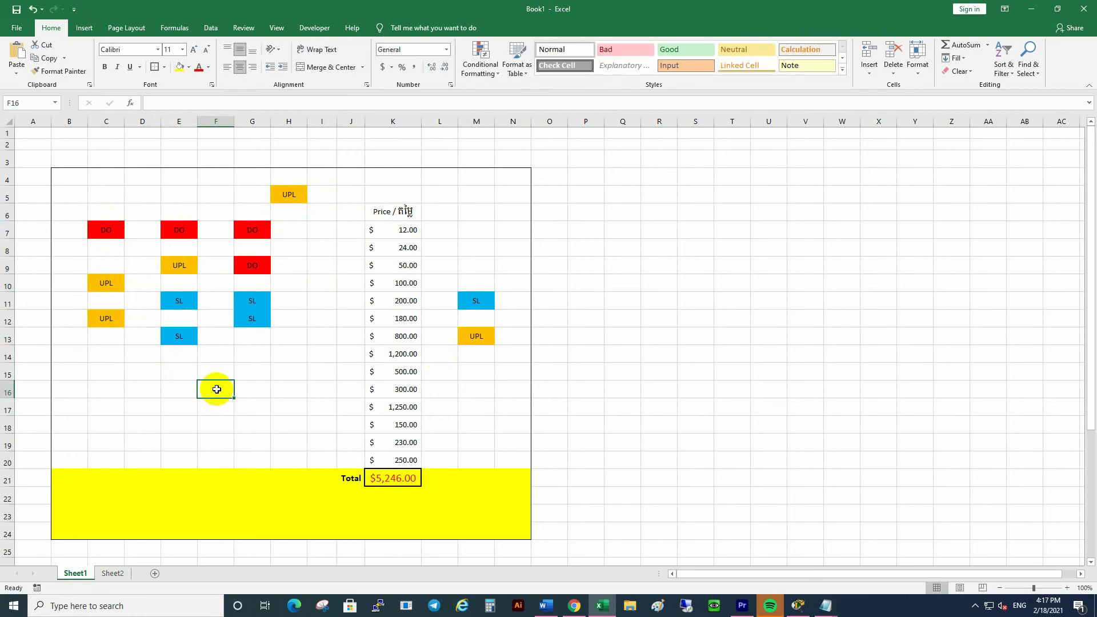
# Enter UPL in cell Q16, outside the bordered area, to test the colouring there.
pyautogui.click(629, 386)
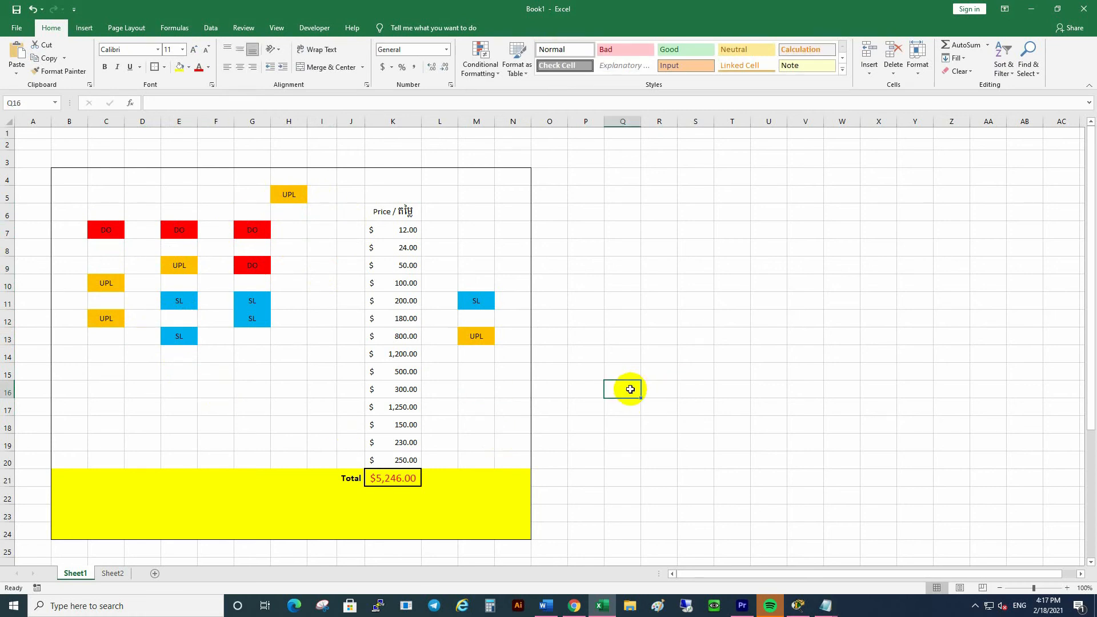
pyautogui.doubleClick(632, 389)
pyautogui.write('UPL')
pyautogui.click(733, 423)
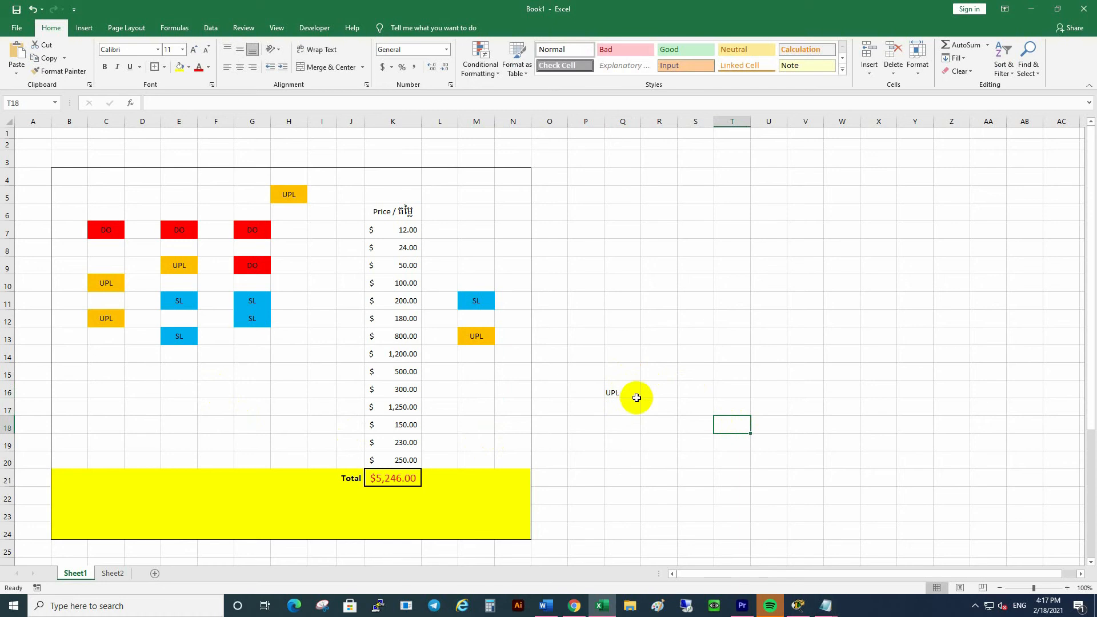
pyautogui.click(623, 410)
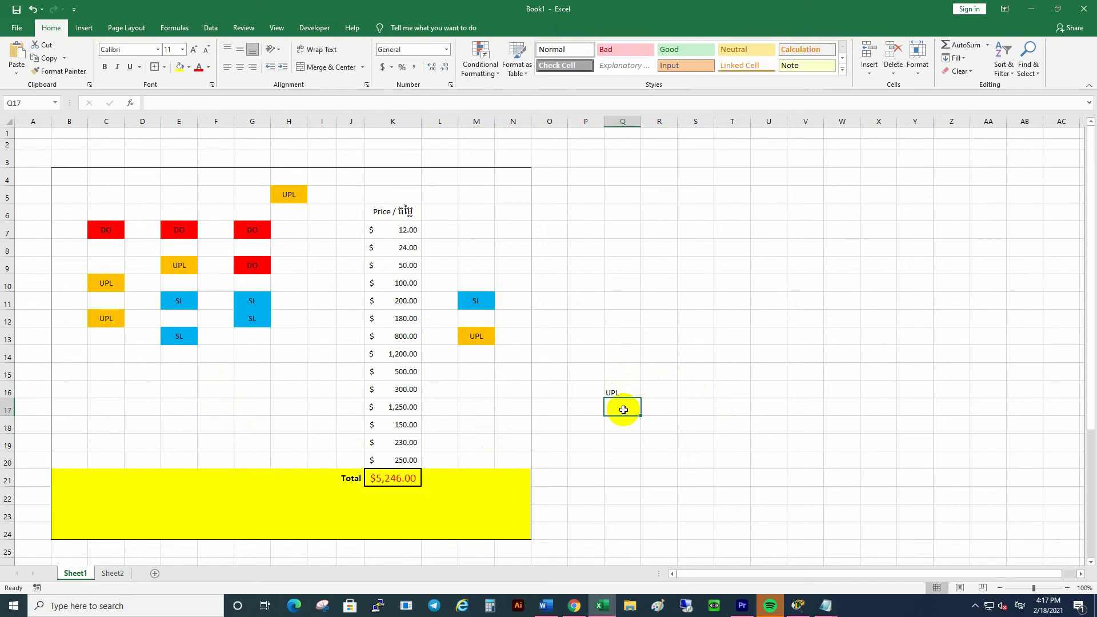
# Enter the Khmer note "អត់ចេញពណ៍ទេព្រោះយើងមិនបានកំណត់ ឬ Select វា" in cell Q17, below the UPL test entry.
pyautogui.write('អត់ចេញ')
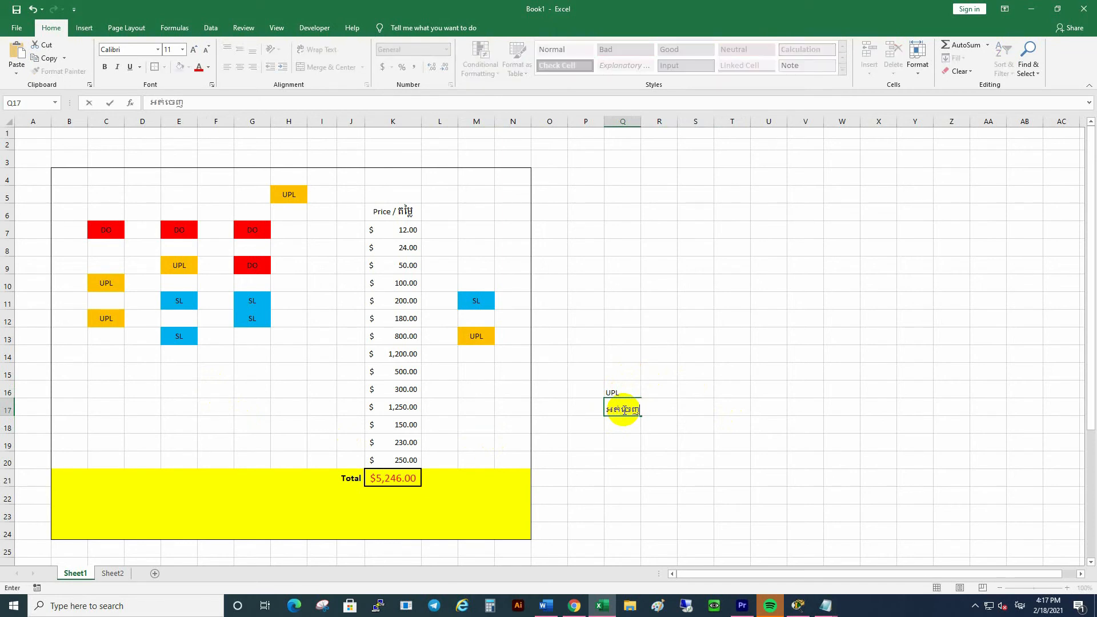
pyautogui.write('ពណ')
pyautogui.write('៍ទេព្រោះយើ')
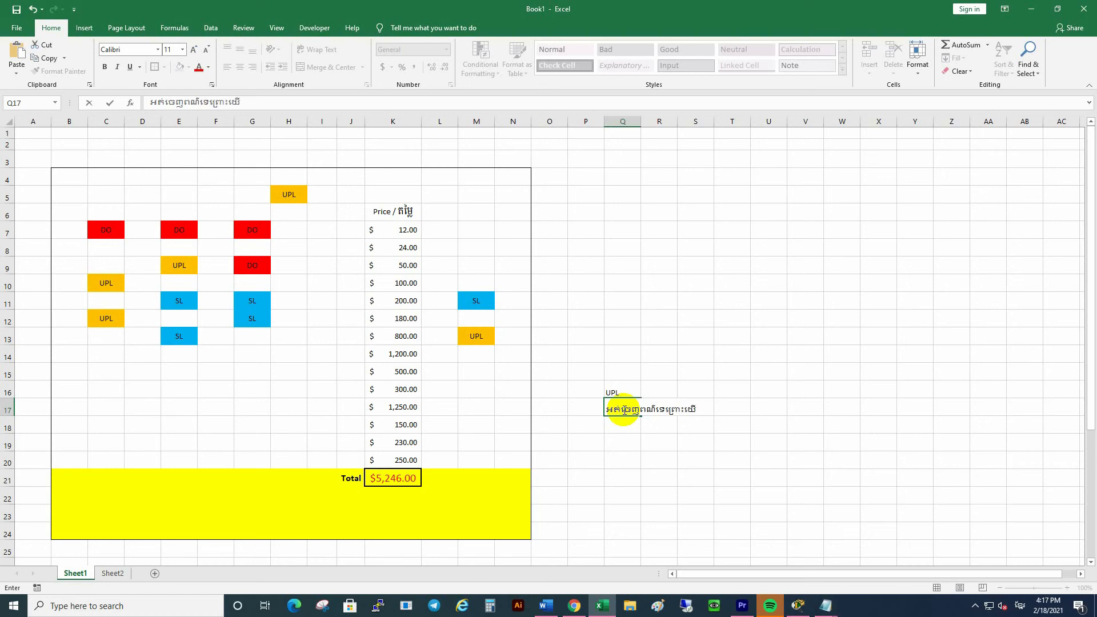
pyautogui.write('ងមិនបានក់ណត')
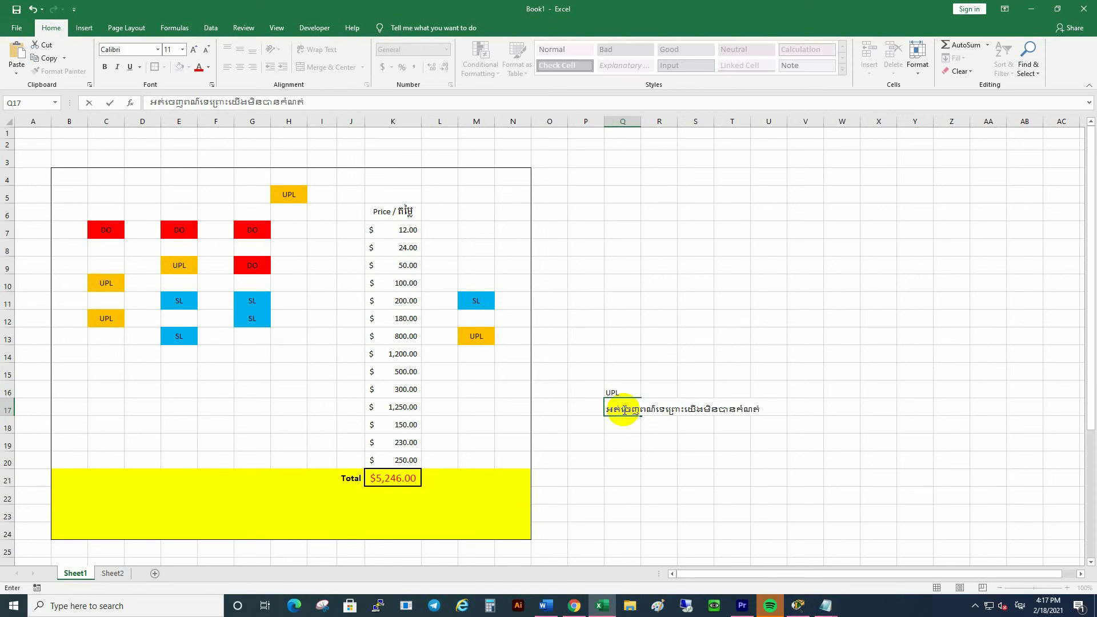
pyautogui.write('់ ឬ')
pyautogui.hotkey('alt', 'shift')
pyautogui.write('Selec')
pyautogui.press('super+space')
pyautogui.write('t ពណ៌')
pyautogui.press('BackSpace')
pyautogui.press('BackSpace')
pyautogui.press('BackSpace')
pyautogui.write('េេ')
pyautogui.press('BackSpace')
pyautogui.press('BackSpace')
pyautogui.write('វា')
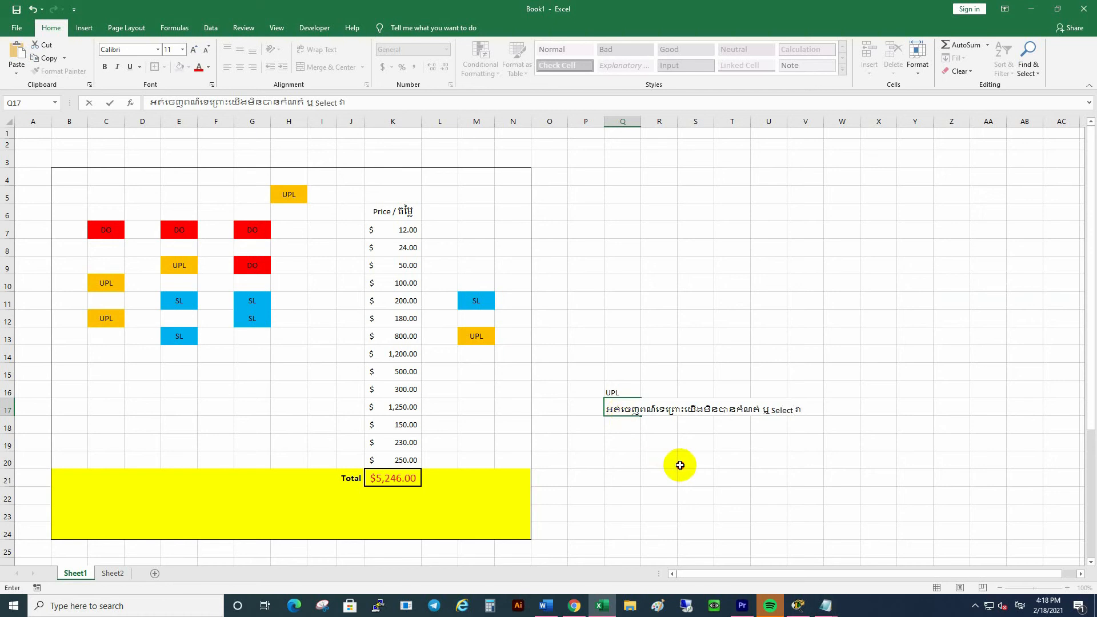
pyautogui.click(680, 464)
# Enter SL in cell Q14, outside the bordered area, to test the colouring there.
pyautogui.click(624, 353)
pyautogui.write('ស')
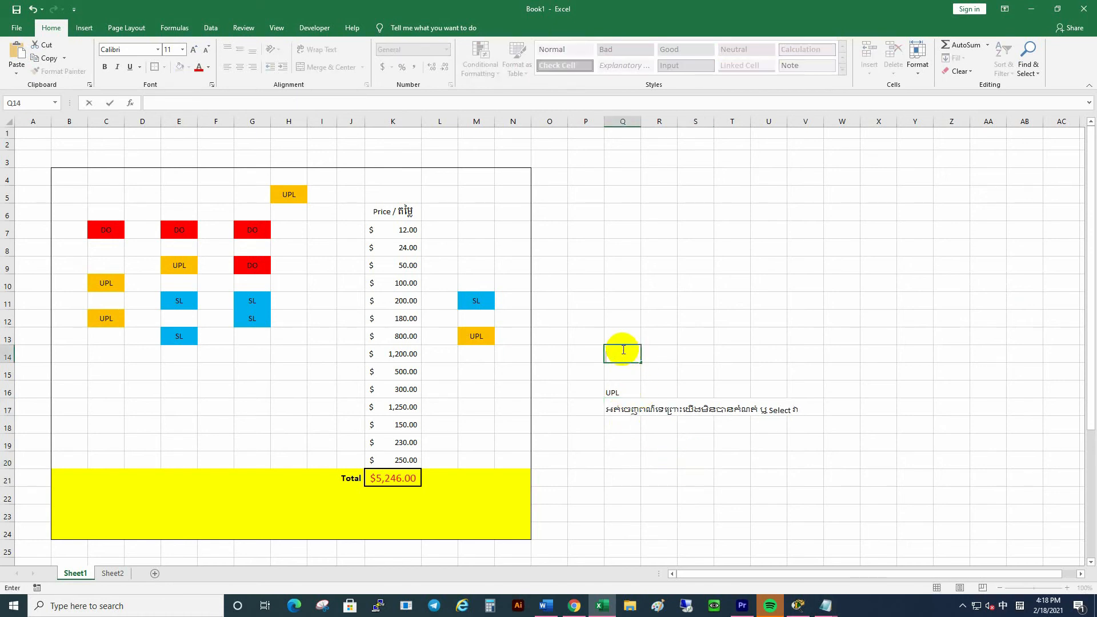
pyautogui.hotkey('alt', 'shift')
pyautogui.write('SL')
pyautogui.click(659, 369)
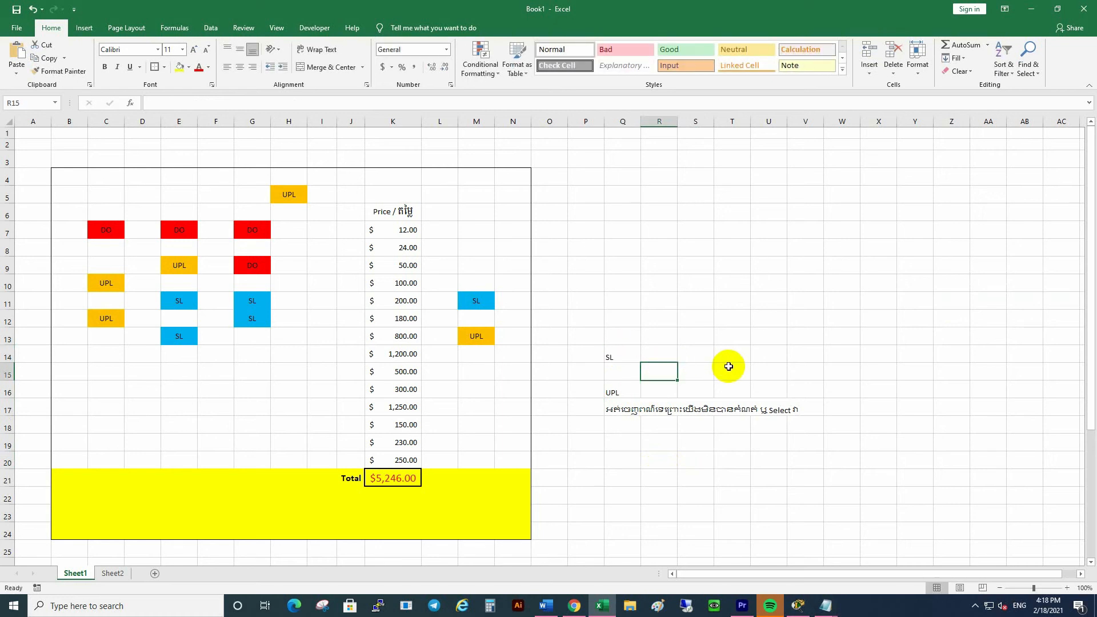
# Enter SL in cell M15, inside the bordered area, for comparison.
pyautogui.click(477, 370)
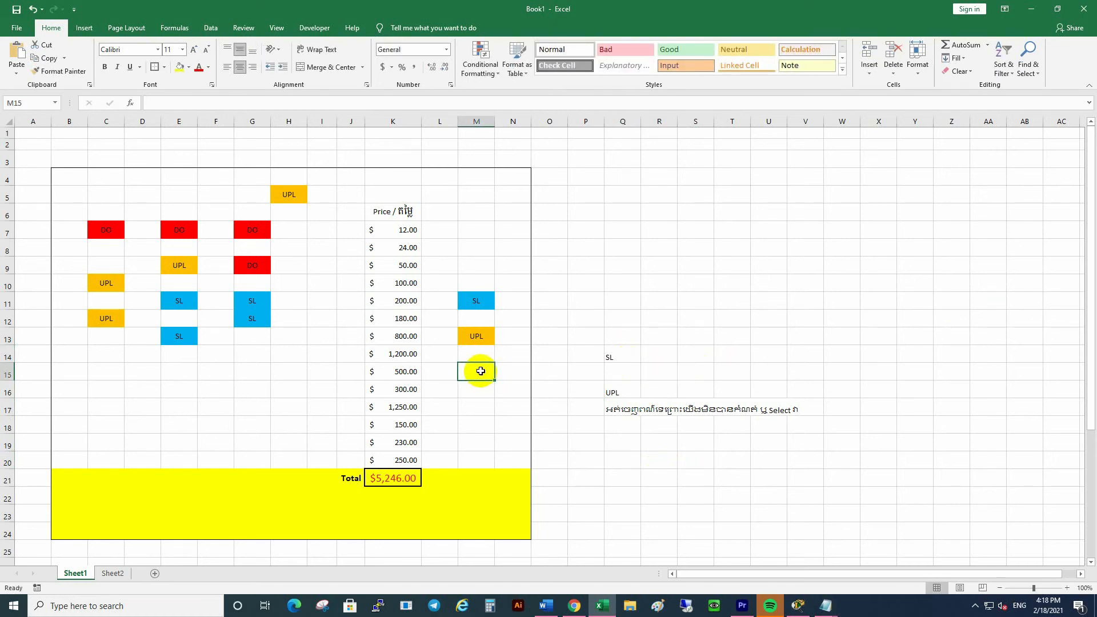
pyautogui.write('SL')
pyautogui.click(573, 407)
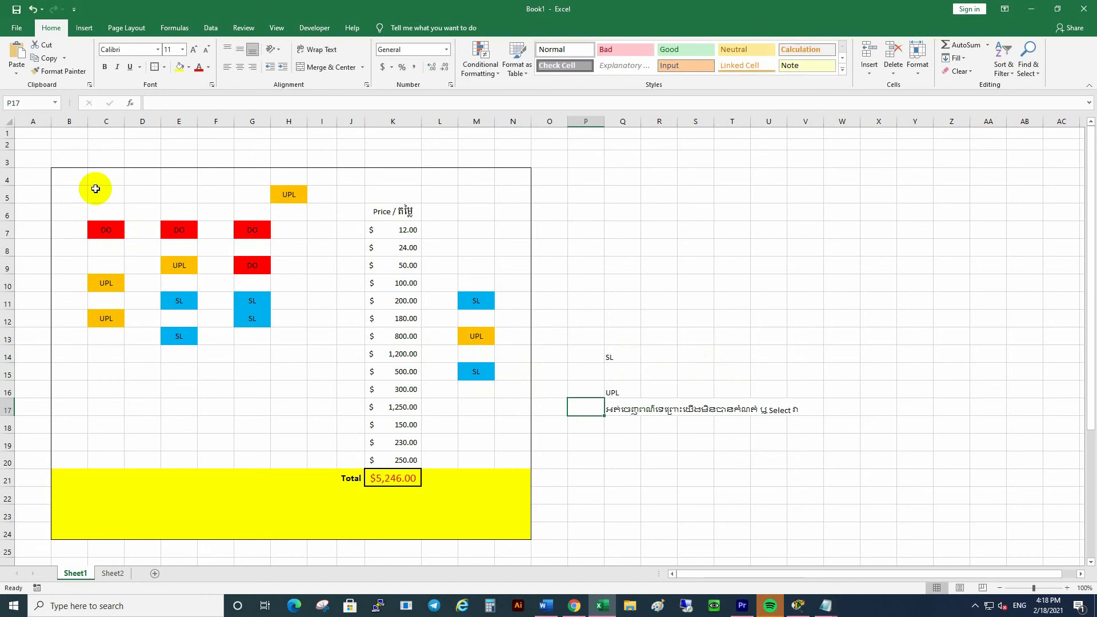
pyautogui.moveTo(80, 180); pyautogui.dragTo(519, 526)
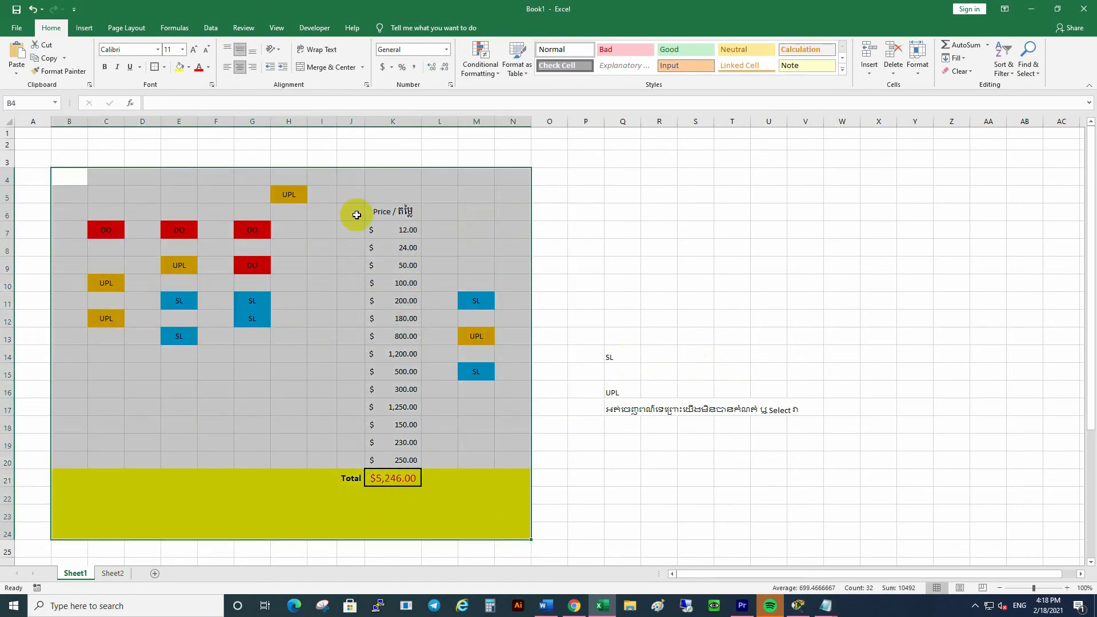
pyautogui.click(569, 234)
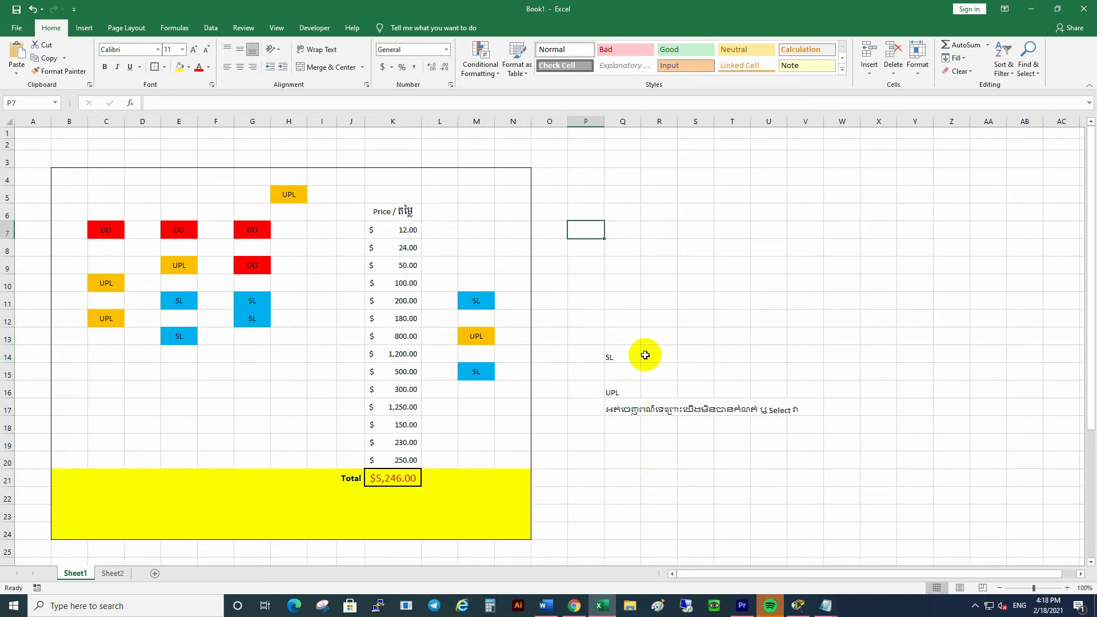
# Merge and center cells Q11:V11, above the test entries outside the bordered area.
pyautogui.moveTo(625, 301); pyautogui.dragTo(804, 301)
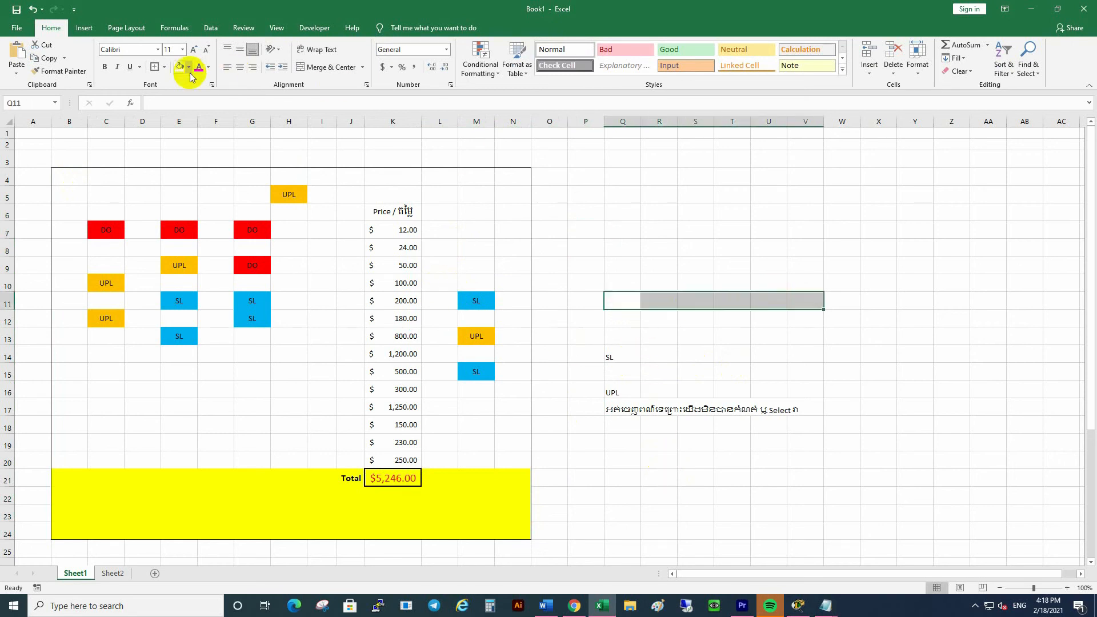
pyautogui.click(357, 68)
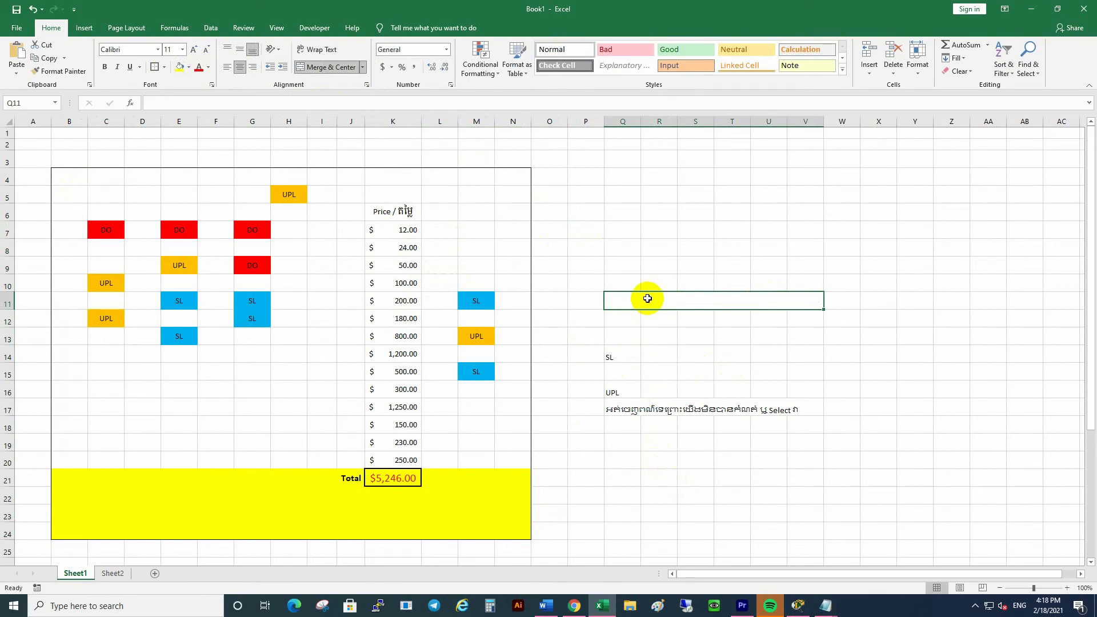
# On Sheet2, append the Khmer text "តោះទៅមើលរបៀបកំណត់ពណ៍" to the "2. Auto Color" item in cell C4.
pyautogui.click(113, 573)
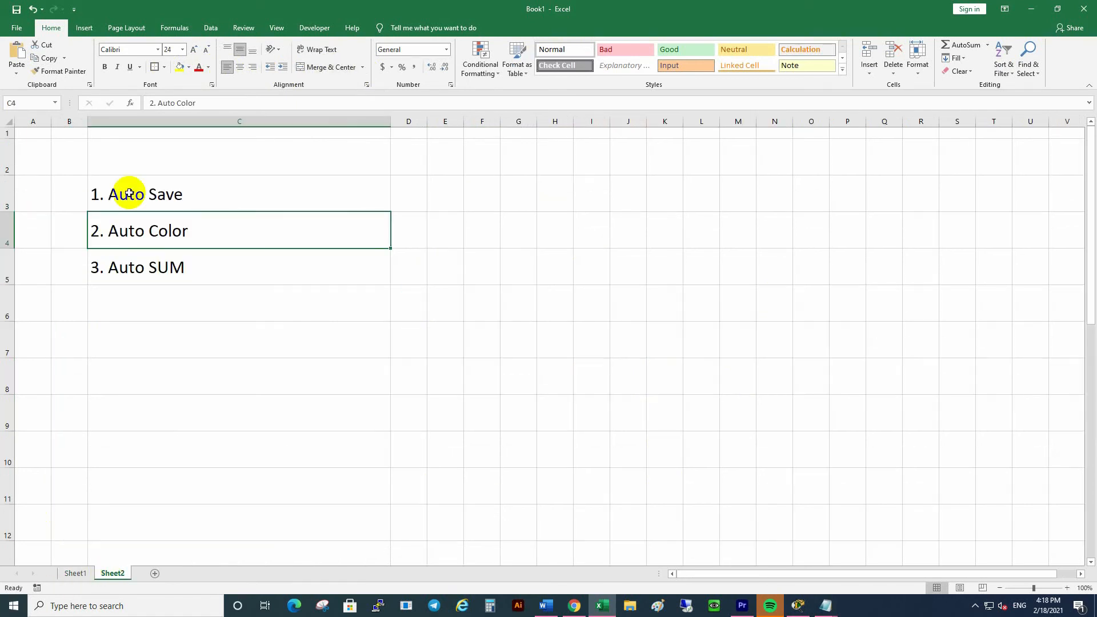
pyautogui.click(240, 264)
pyautogui.click(153, 231)
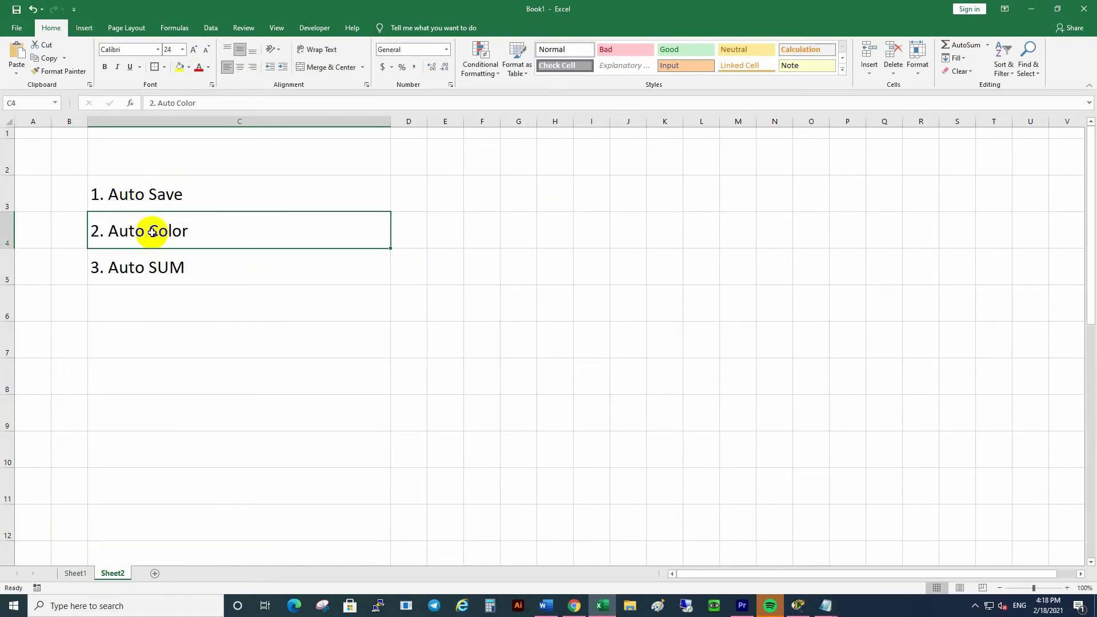
pyautogui.doubleClick(219, 232)
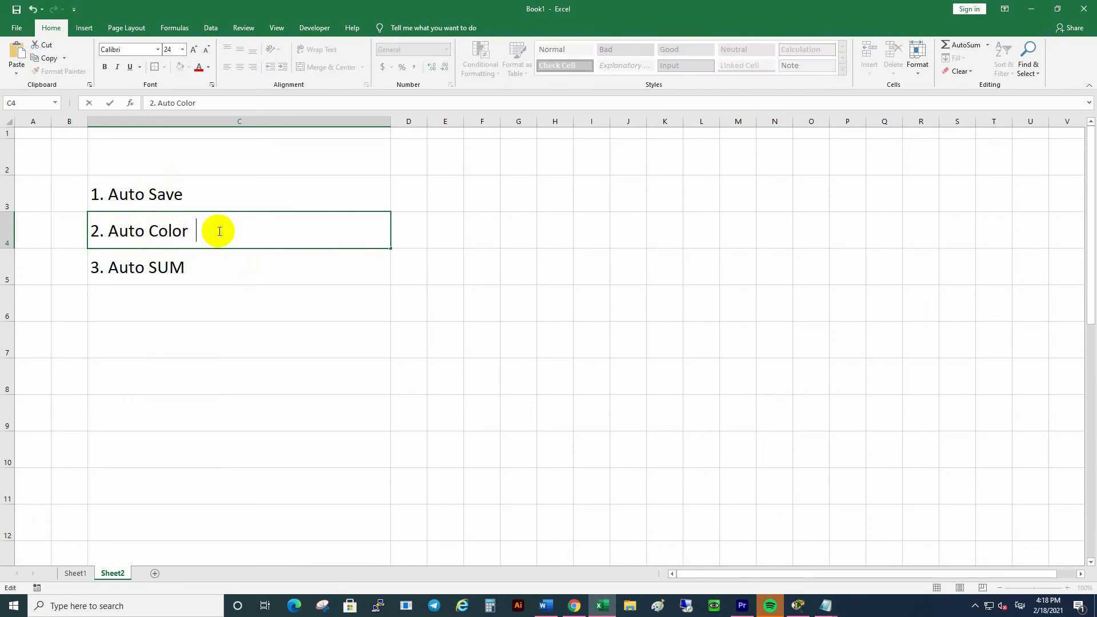
pyautogui.write('ওក')
pyautogui.press('BackSpace')
pyautogui.press('BackSpace')
pyautogui.write('ត')
pyautogui.write('ើ')
pyautogui.press('BackSpace')
pyautogui.write('ោះទៅមោះ')
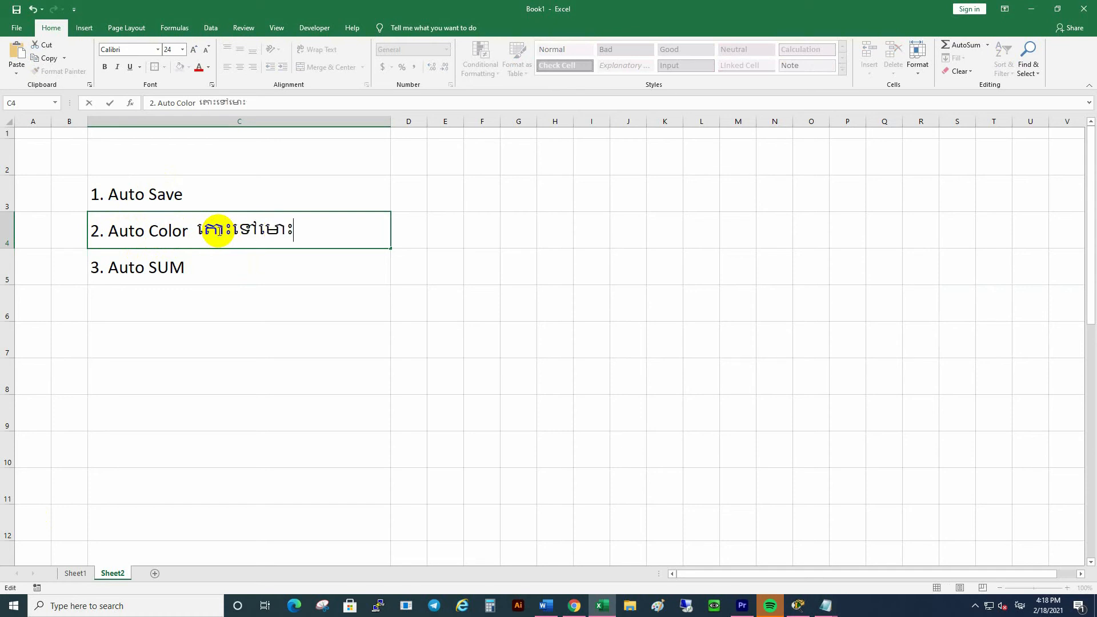
pyautogui.press('BackSpace')
pyautogui.press('BackSpace')
pyautogui.write('ើលរបៀ')
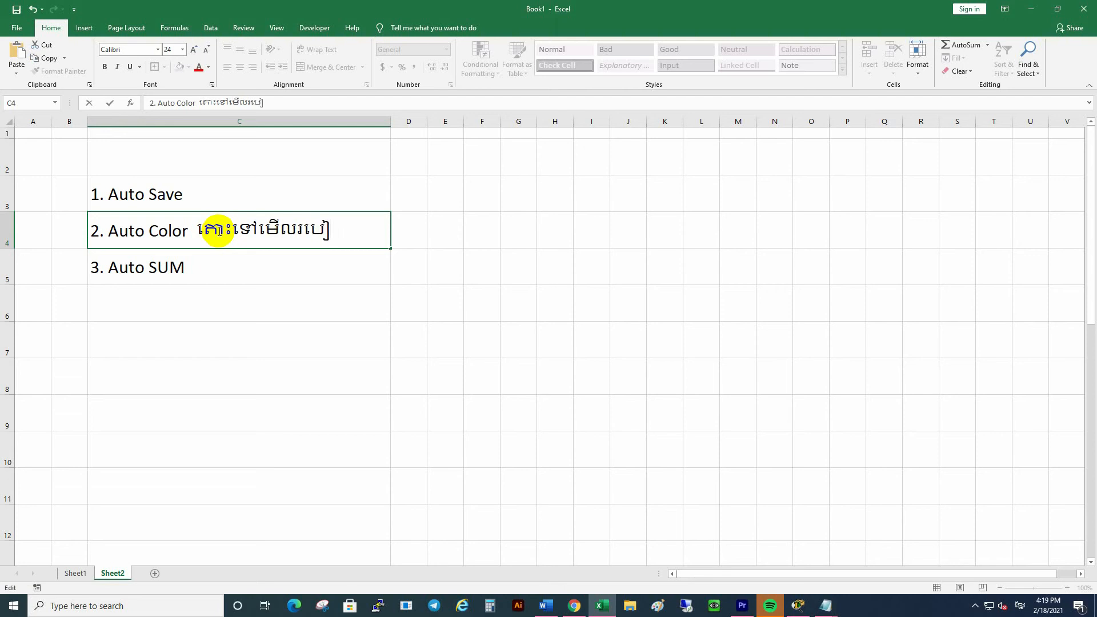
pyautogui.write('បកំណត')
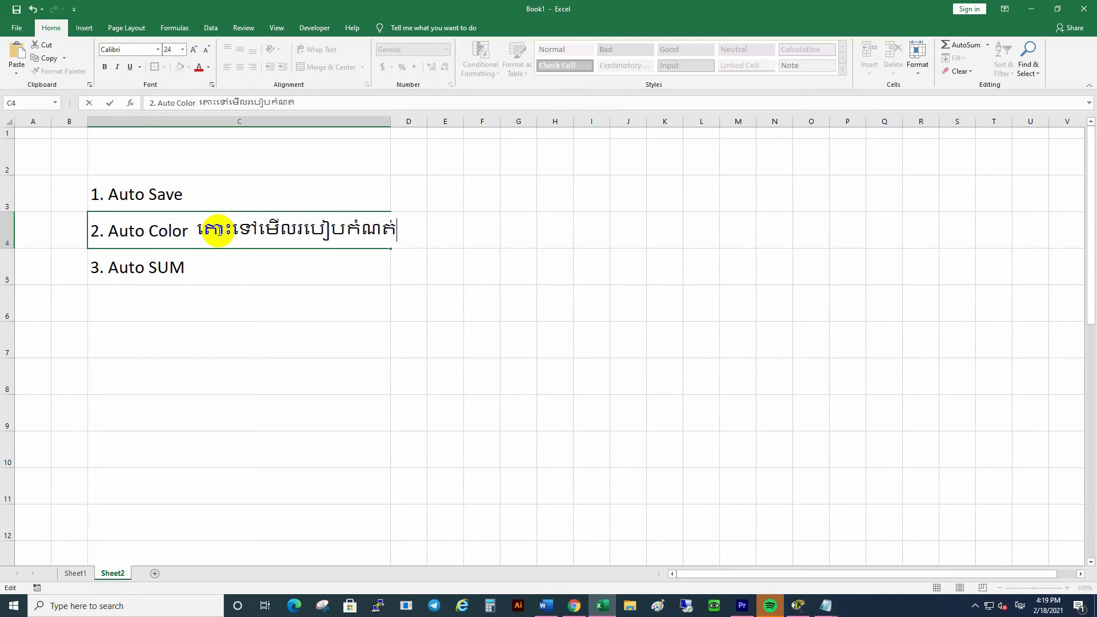
pyautogui.write('់ពណ៌')
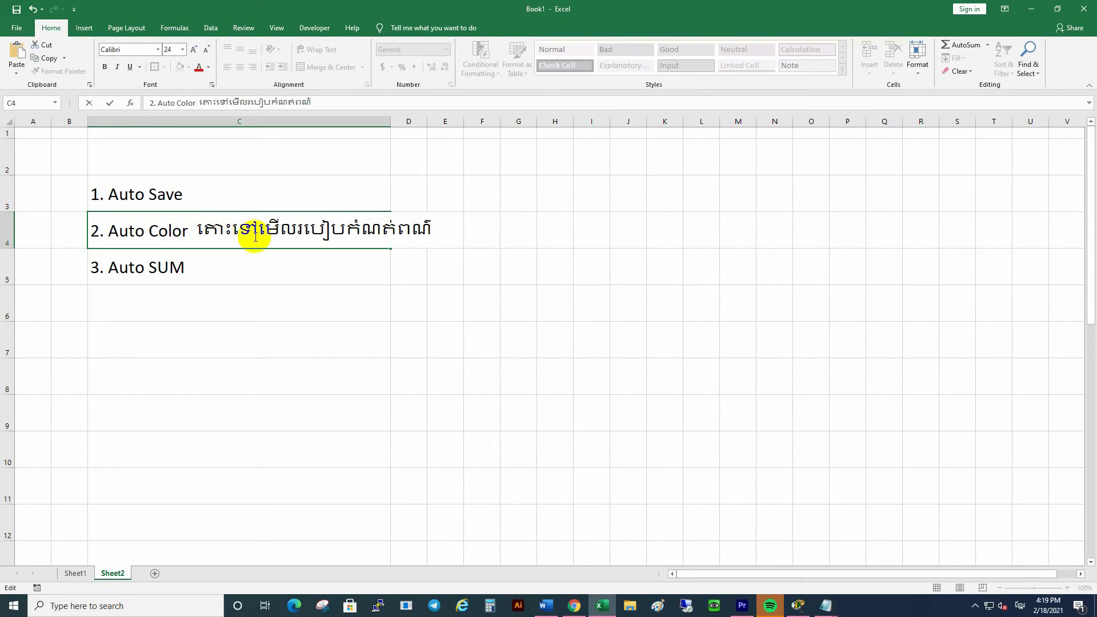
pyautogui.click(228, 307)
# On Sheet1, start a new conditional formatting rule for range B26:N34 with the rule type "Format only cells that contain".
pyautogui.click(73, 574)
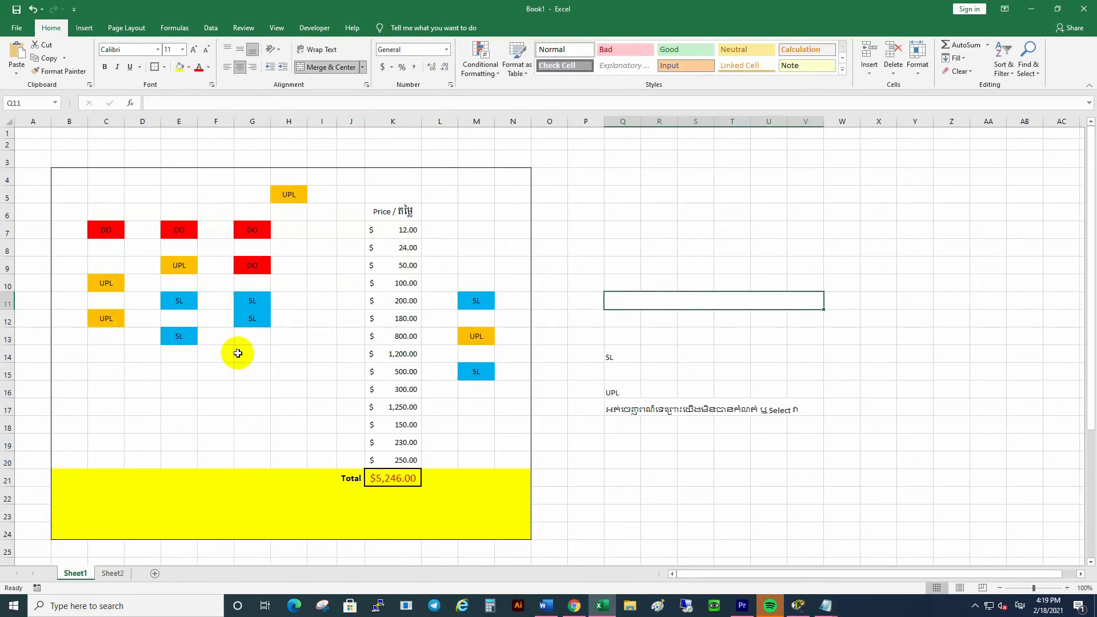
pyautogui.click(224, 372)
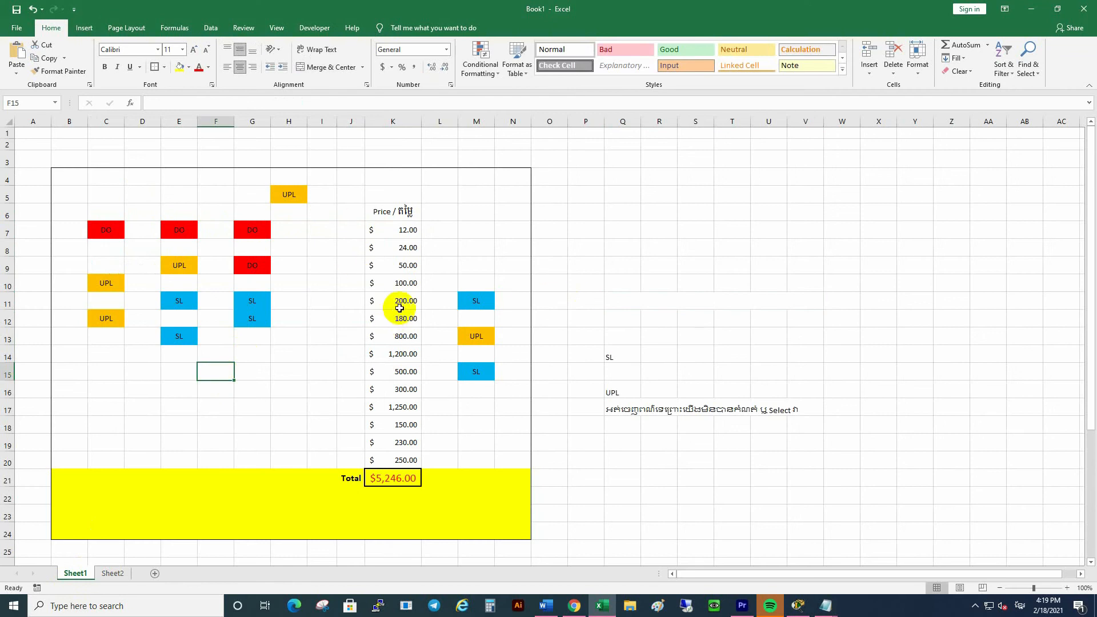
pyautogui.scroll(-8, 724, 354)
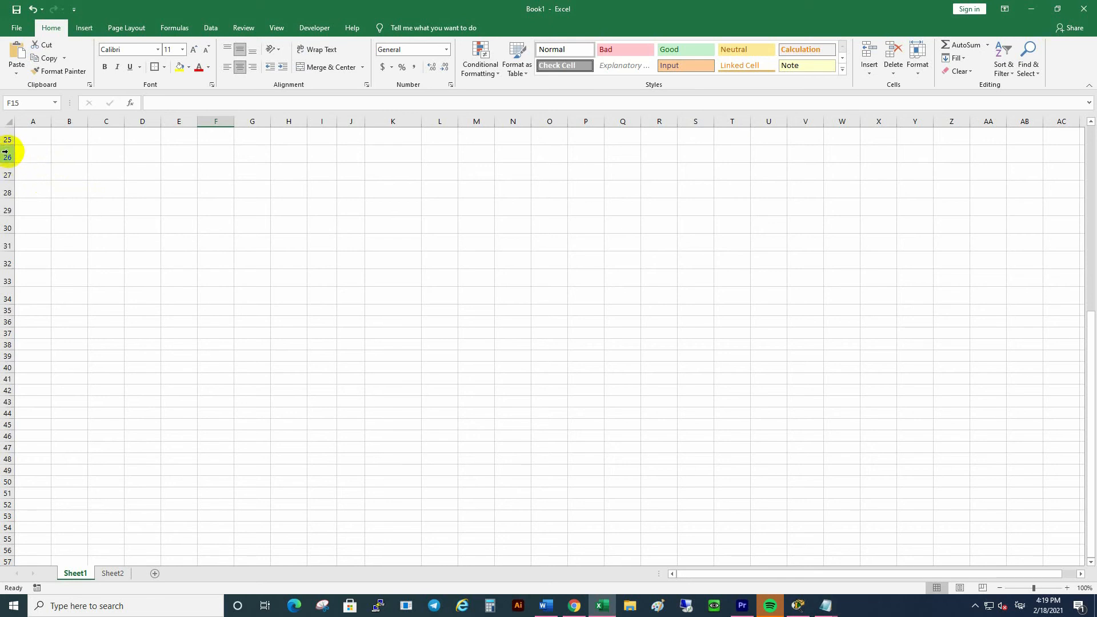
pyautogui.moveTo(57, 155); pyautogui.dragTo(517, 291)
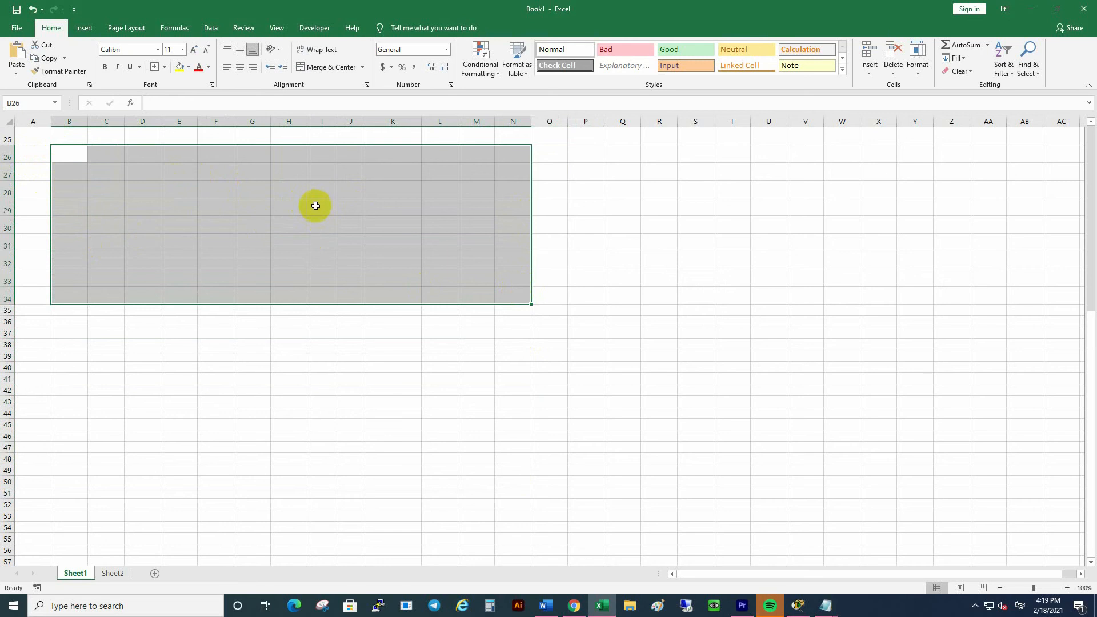
pyautogui.click(488, 60)
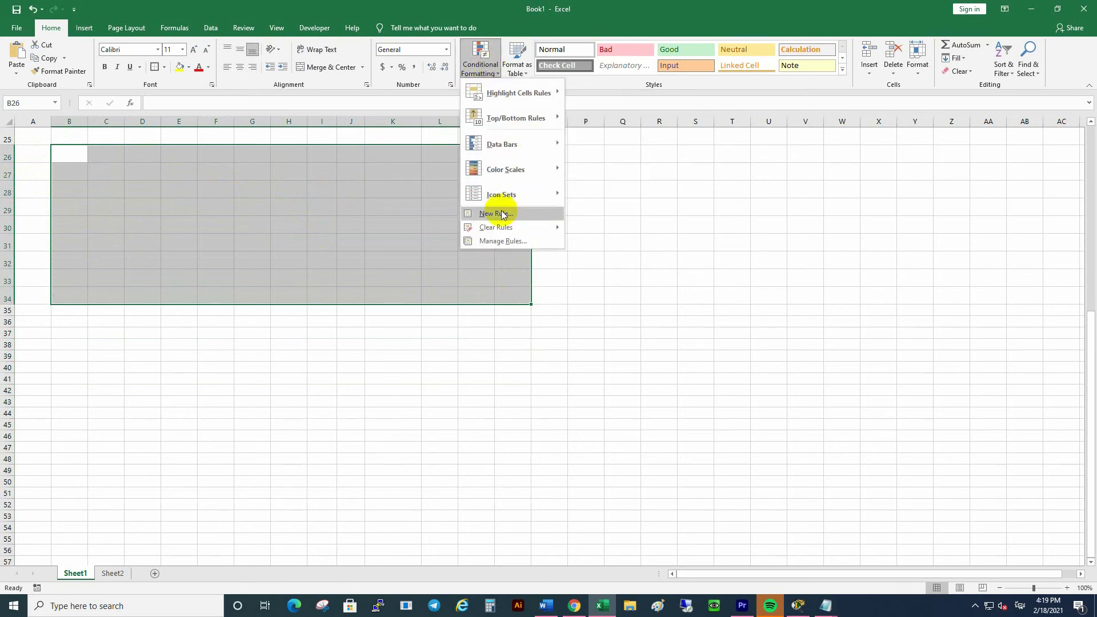
pyautogui.click(496, 214)
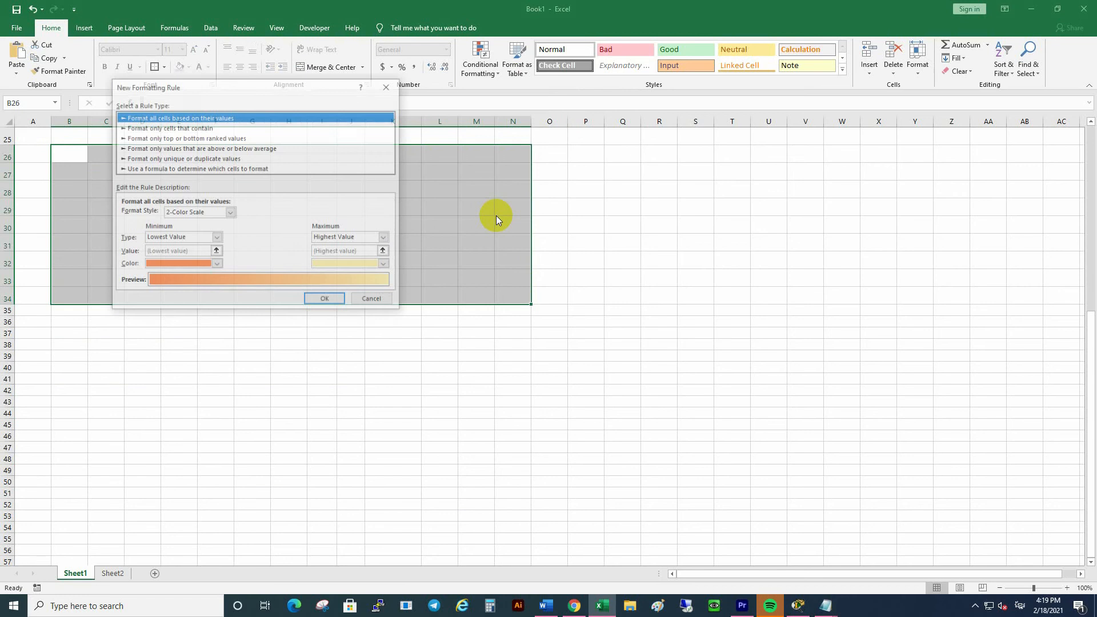
pyautogui.click(160, 128)
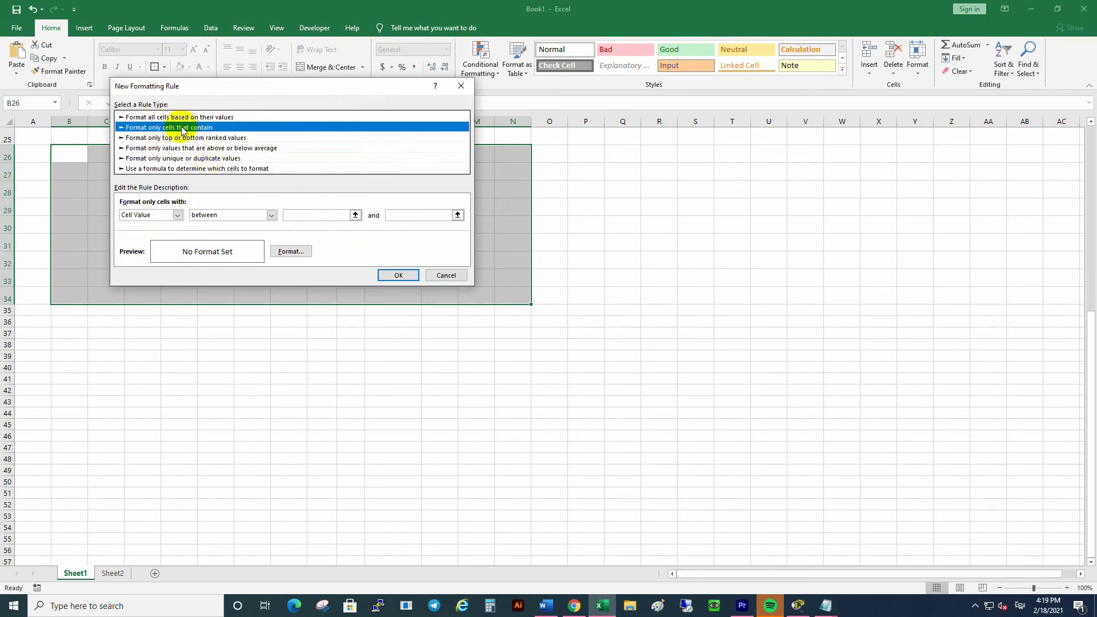
# Set the rule's condition to cell value equal to DO.
pyautogui.click(272, 214)
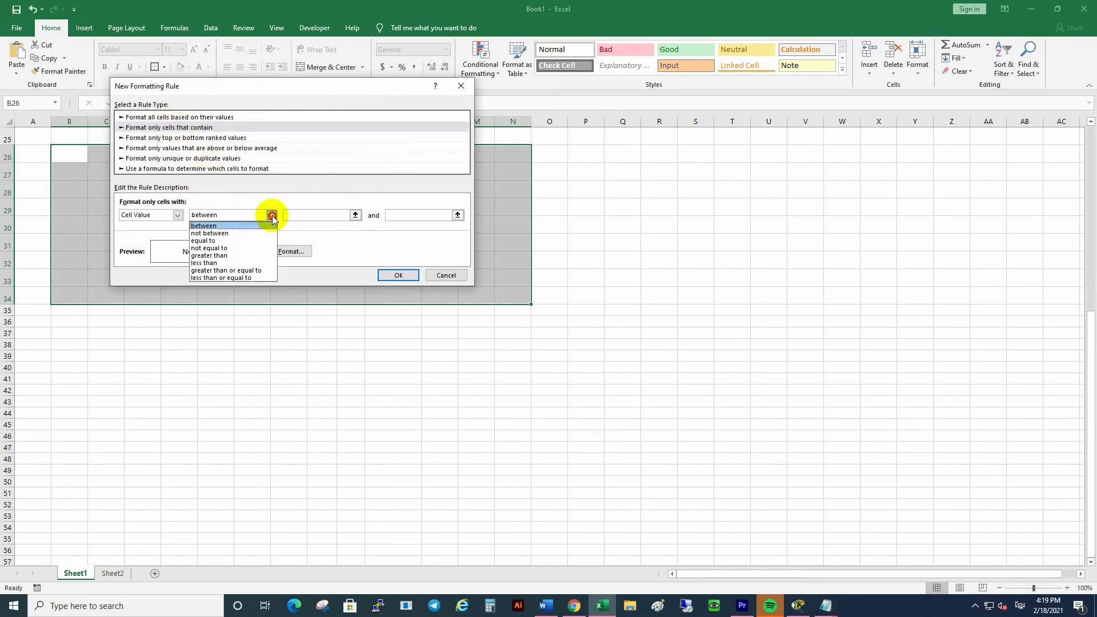
pyautogui.click(212, 241)
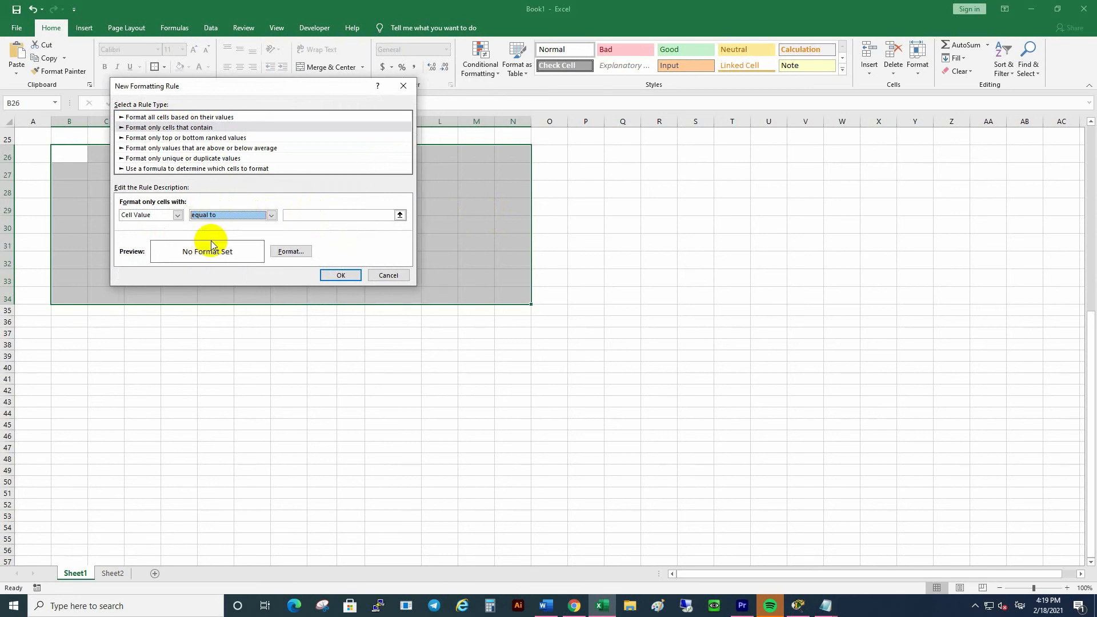
pyautogui.click(293, 216)
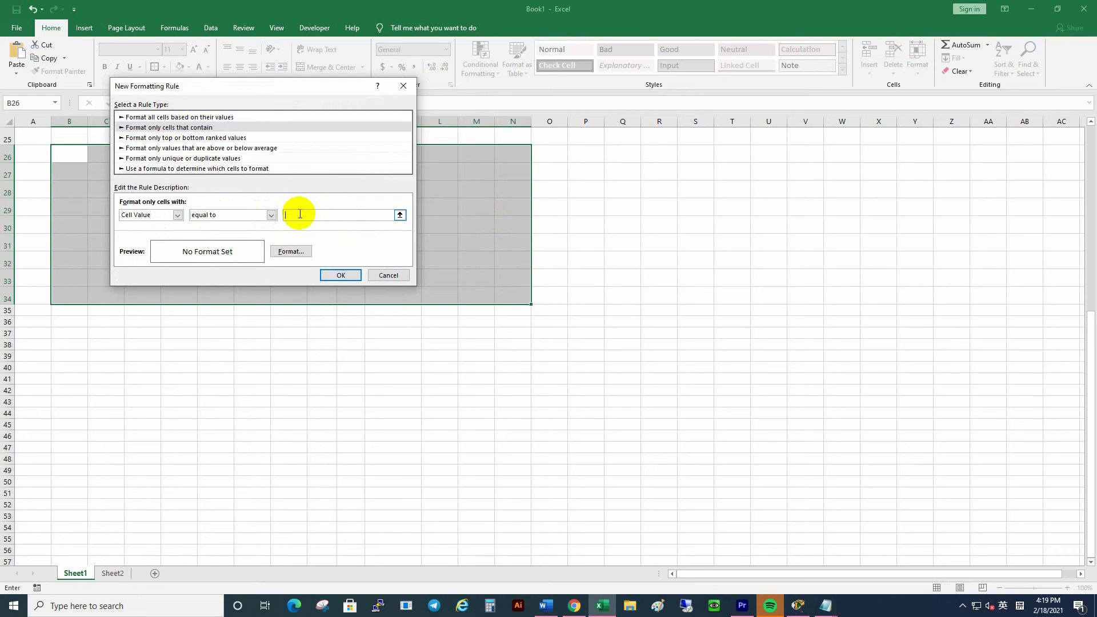
pyautogui.press('super+space')
pyautogui.doubleClick(298, 213)
pyautogui.doubleClick(295, 215)
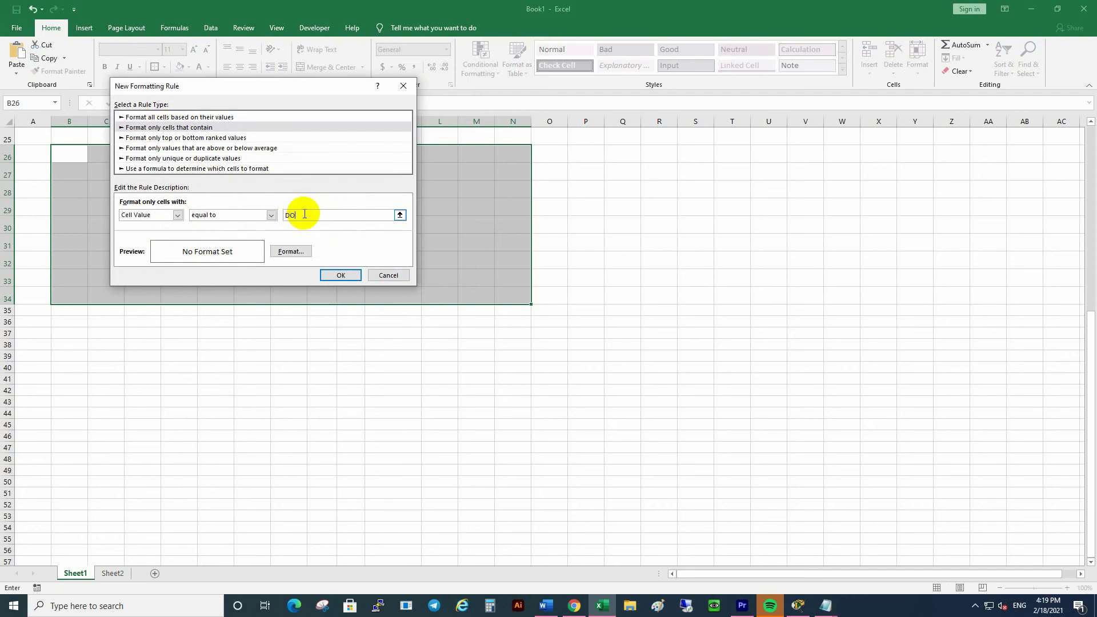
# Give the DO rule a red fill, apply it to the range, and select cell F29 inside that range.
pyautogui.click(290, 252)
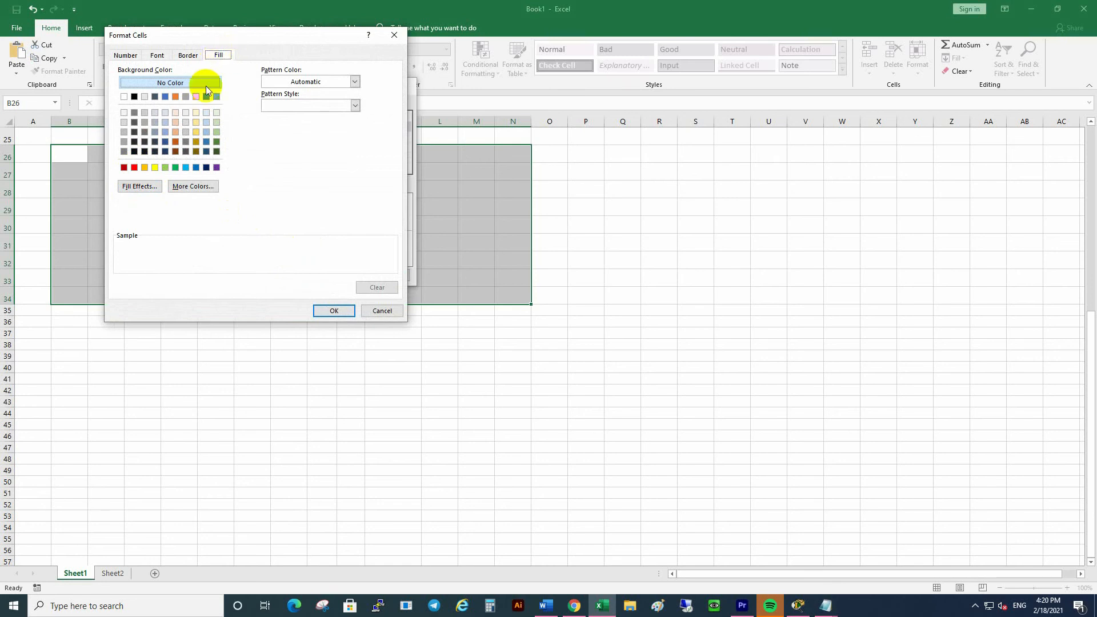
pyautogui.click(134, 166)
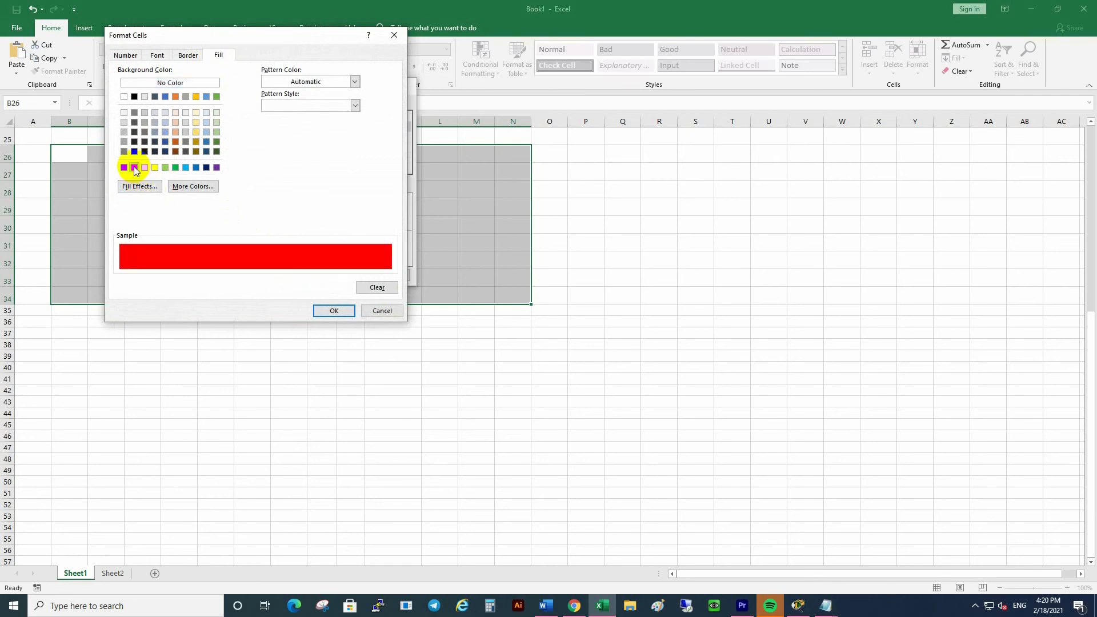
pyautogui.click(332, 311)
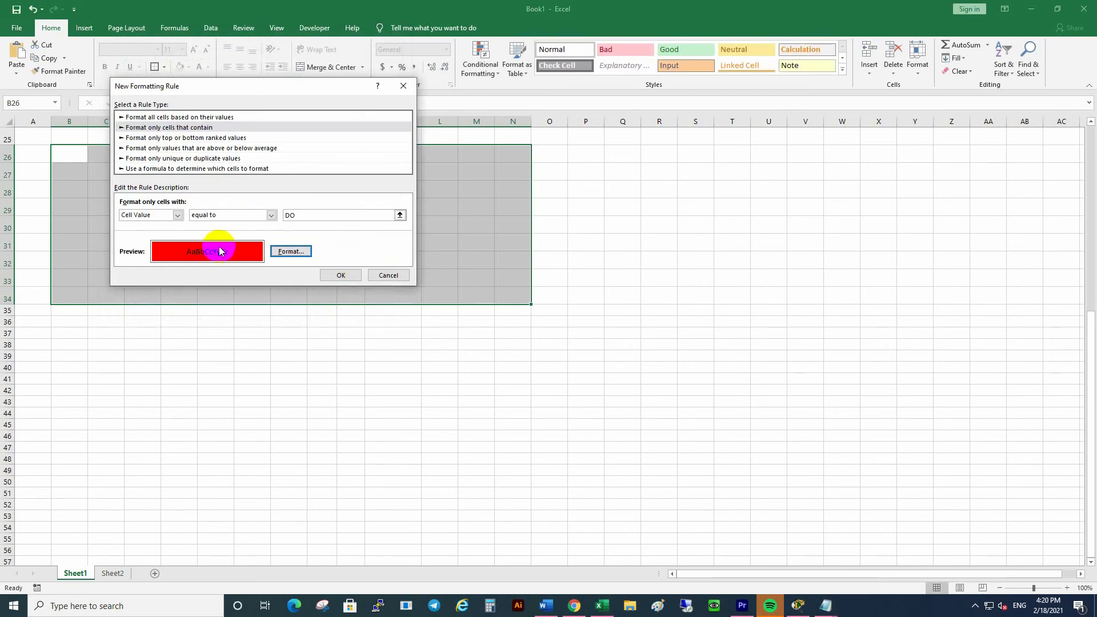
pyautogui.click(340, 276)
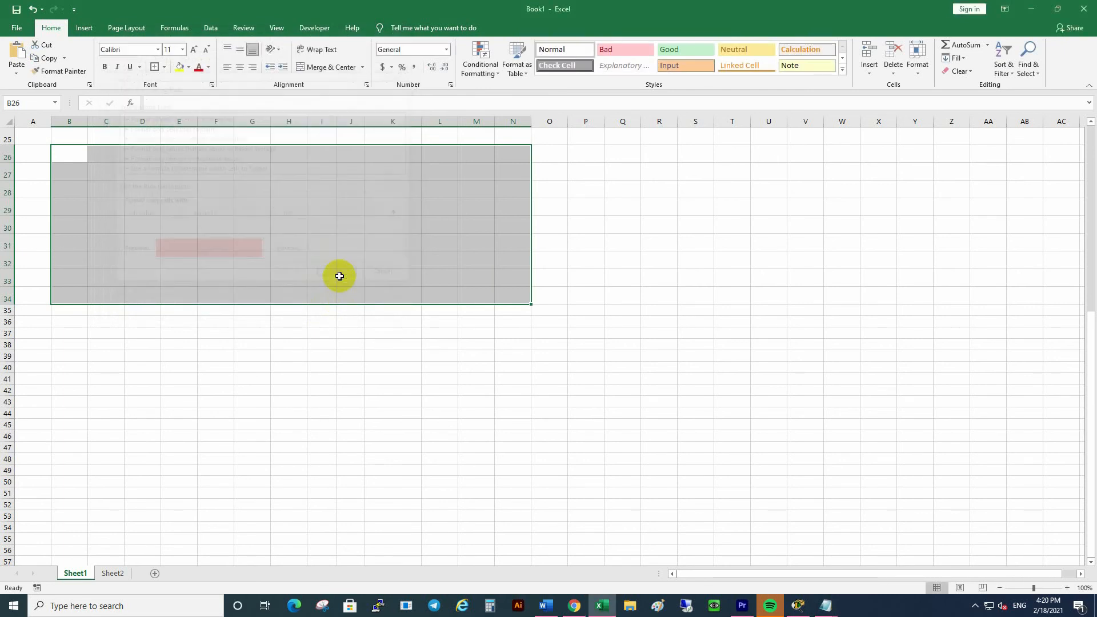
pyautogui.click(244, 240)
pyautogui.click(219, 208)
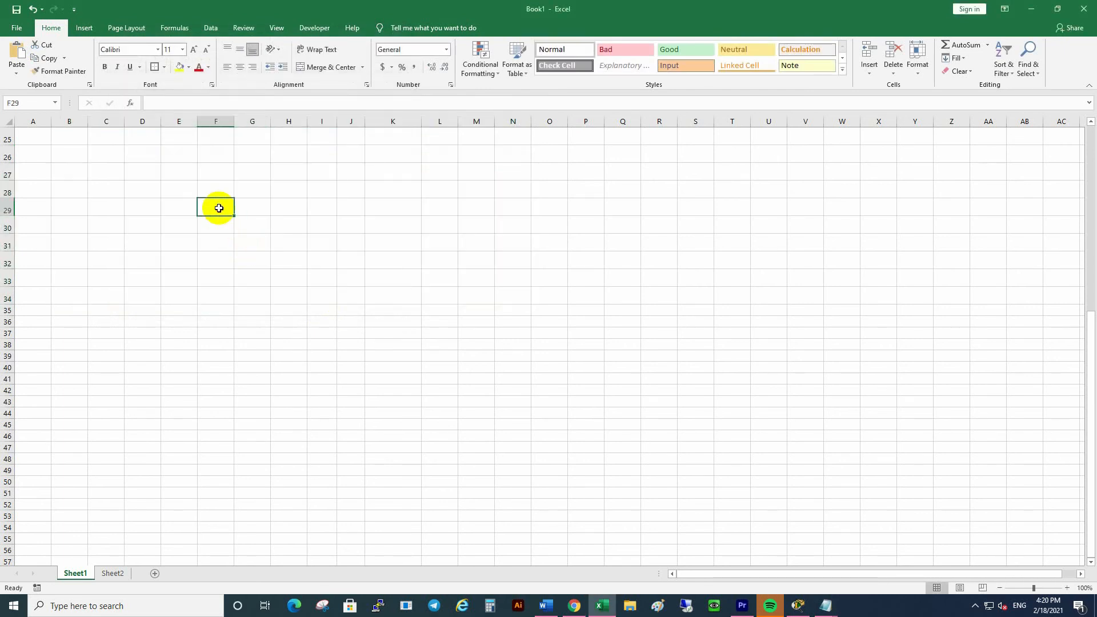
# Enter DO in cell F29 and centre column F's contents both horizontally and vertically.
pyautogui.write('DO')
pyautogui.click(310, 249)
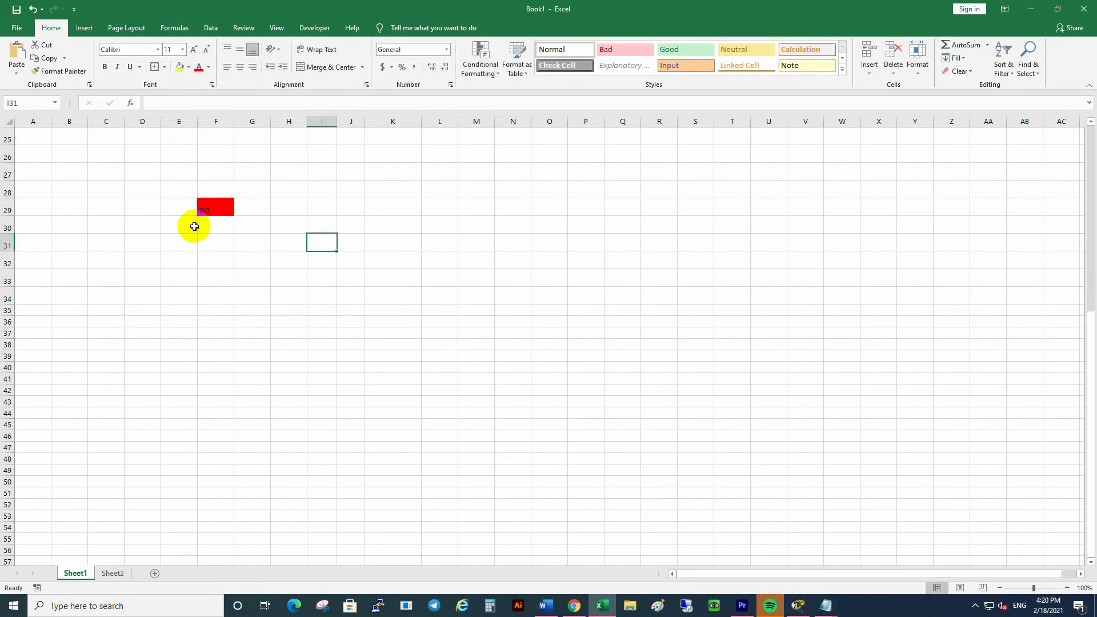
pyautogui.click(216, 121)
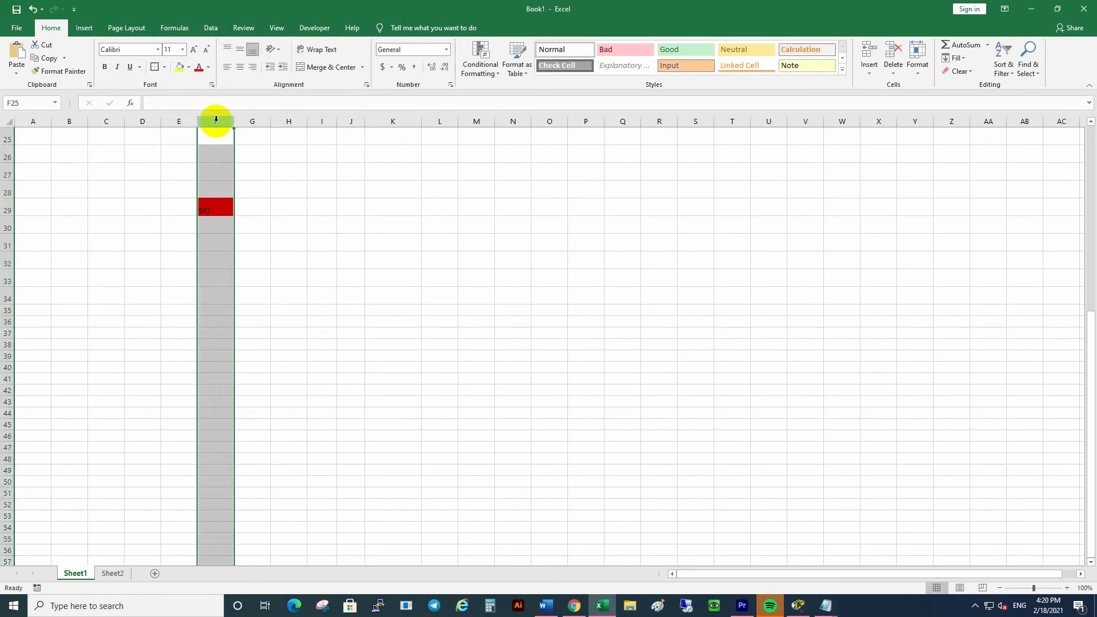
pyautogui.click(240, 68)
pyautogui.click(239, 51)
pyautogui.scroll(8, 239, 53)
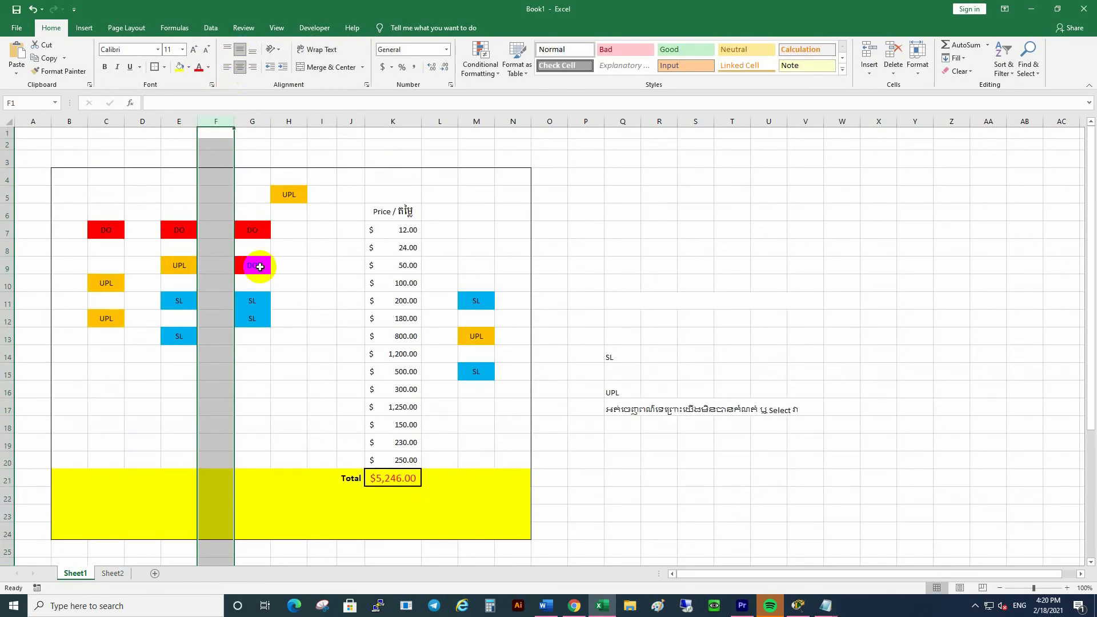
pyautogui.moveTo(300, 364); pyautogui.dragTo(304, 355)
# Enter DO in cells H29, F31 and H31 to test the red rule.
pyautogui.scroll(-7, 304, 353)
pyautogui.scroll(1, 305, 353)
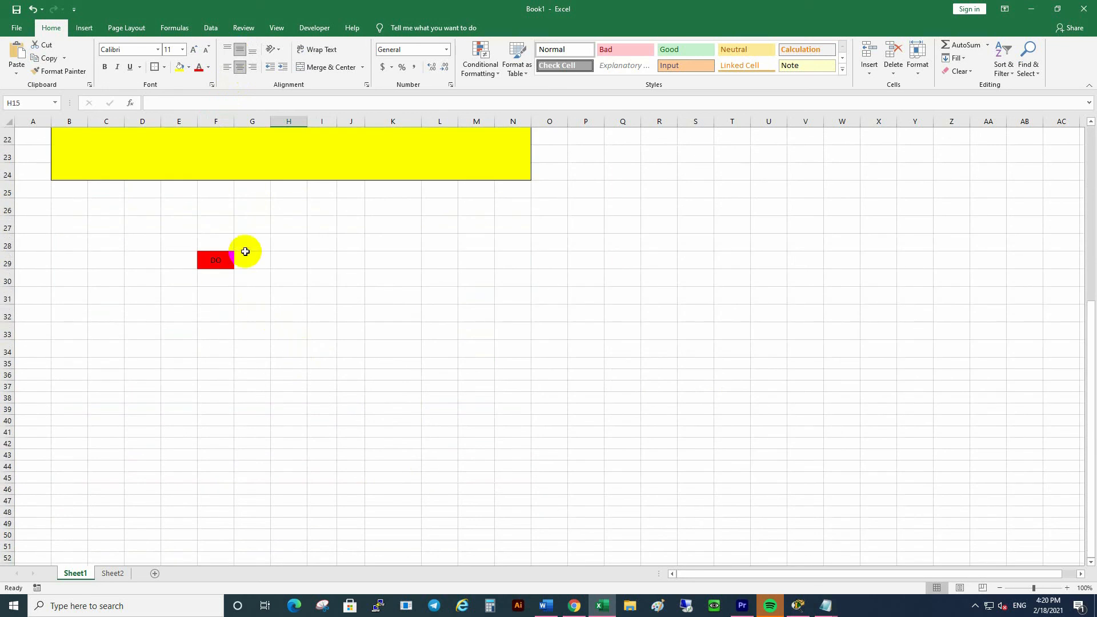
pyautogui.click(290, 262)
pyautogui.write('DO')
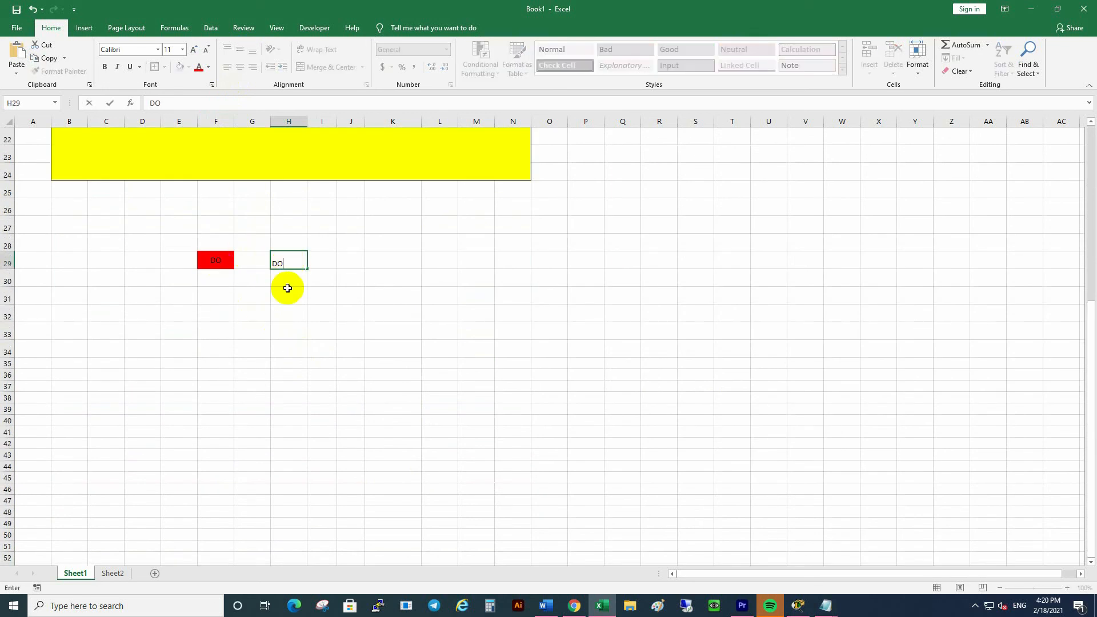
pyautogui.click(288, 295)
pyautogui.click(218, 293)
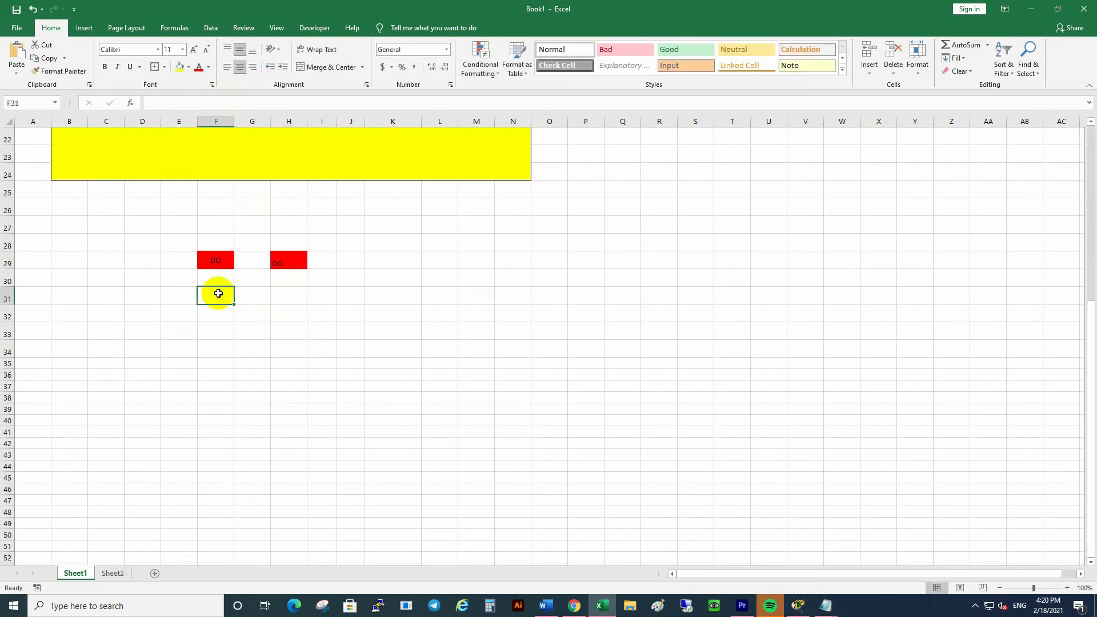
pyautogui.write('DO')
pyautogui.click(314, 351)
pyautogui.click(291, 291)
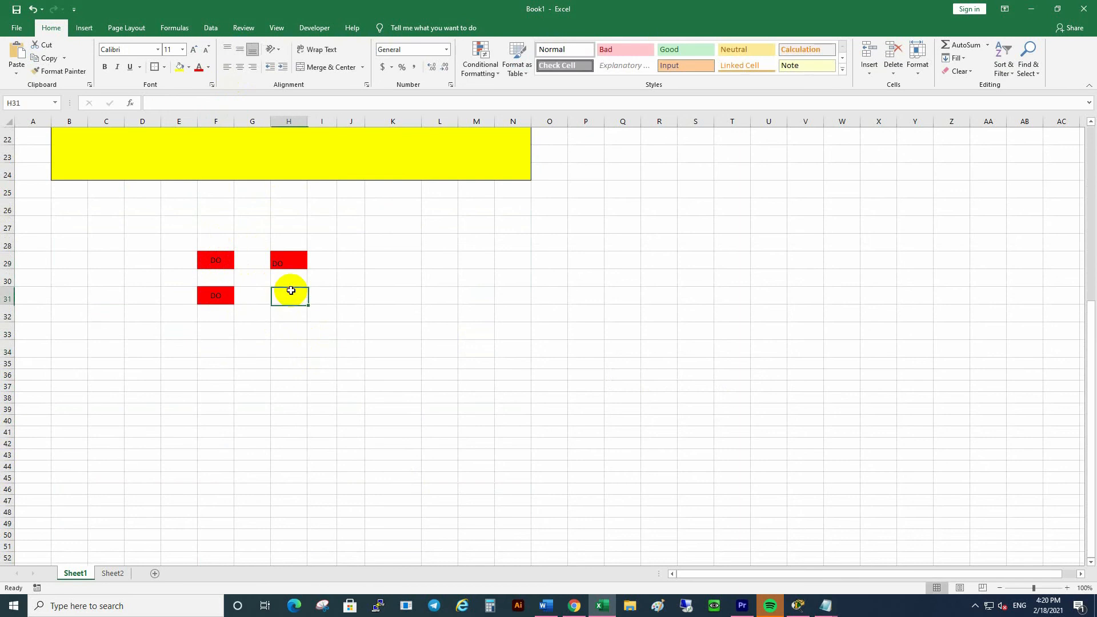
pyautogui.write('DO')
pyautogui.click(334, 343)
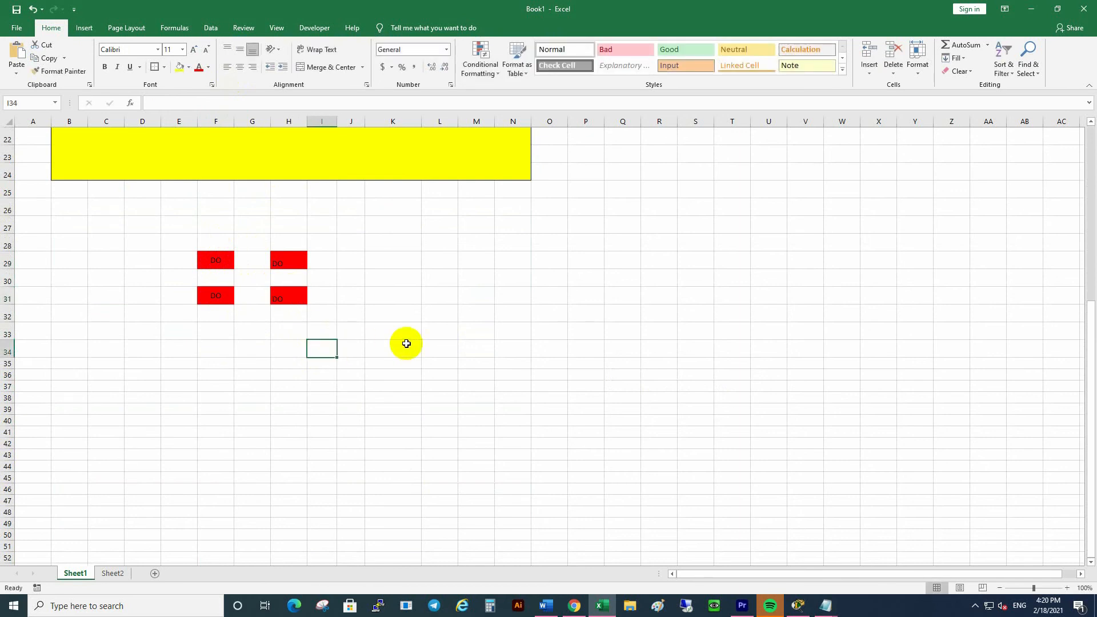
pyautogui.click(287, 291)
pyautogui.click(288, 255)
pyautogui.click(237, 314)
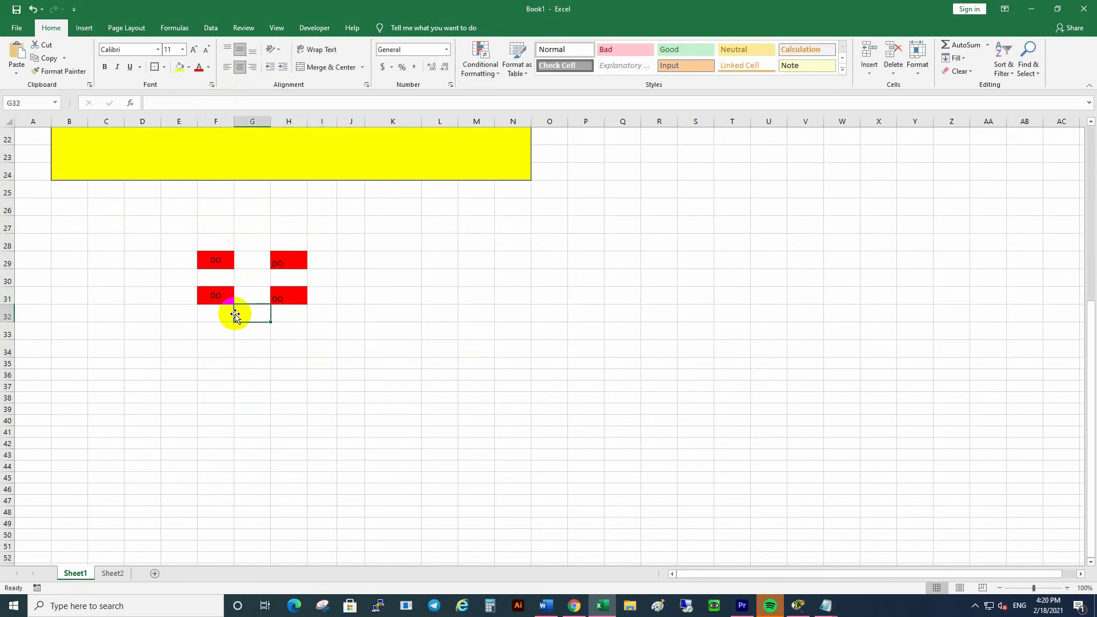
# Enter SL in cell F33 and UPL in cell H33.
pyautogui.click(224, 332)
pyautogui.write('SL')
pyautogui.click(327, 367)
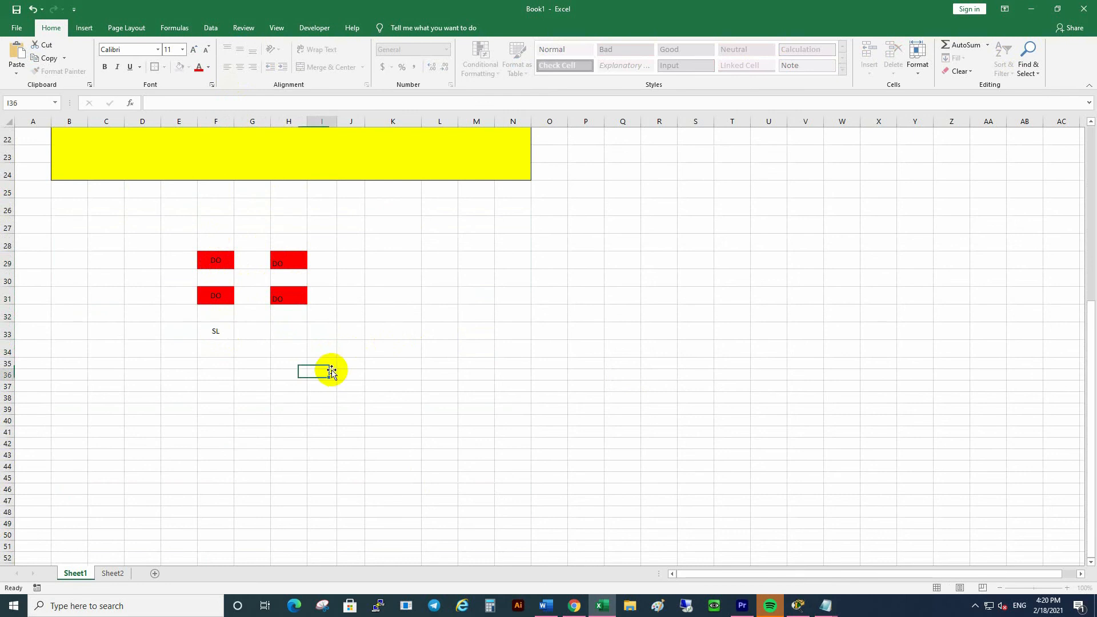
pyautogui.click(291, 330)
pyautogui.write('UPL')
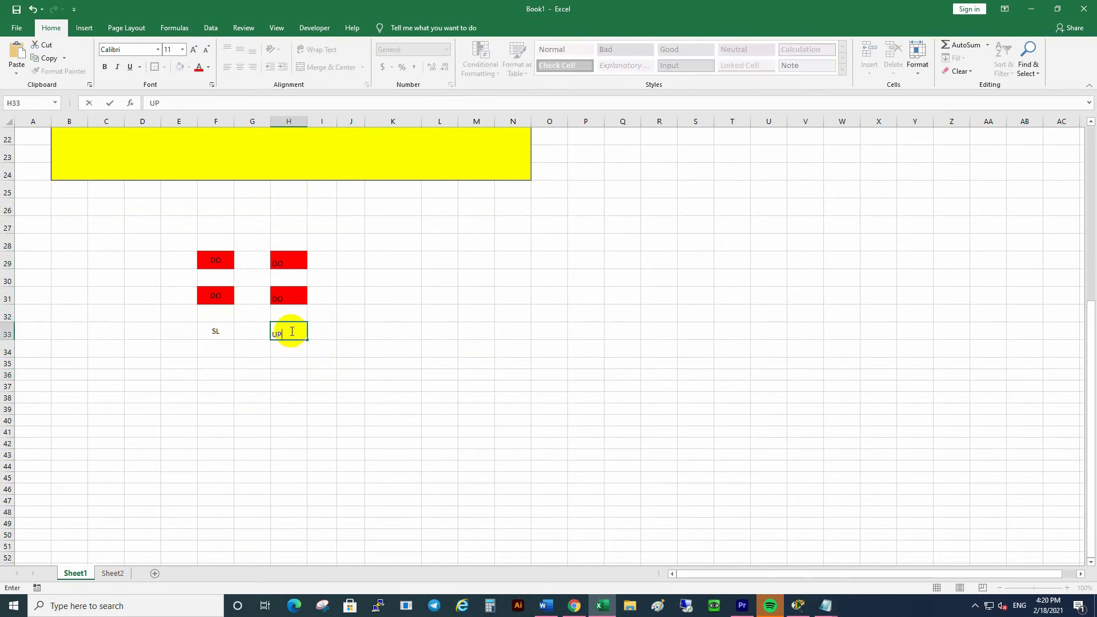
pyautogui.click(355, 362)
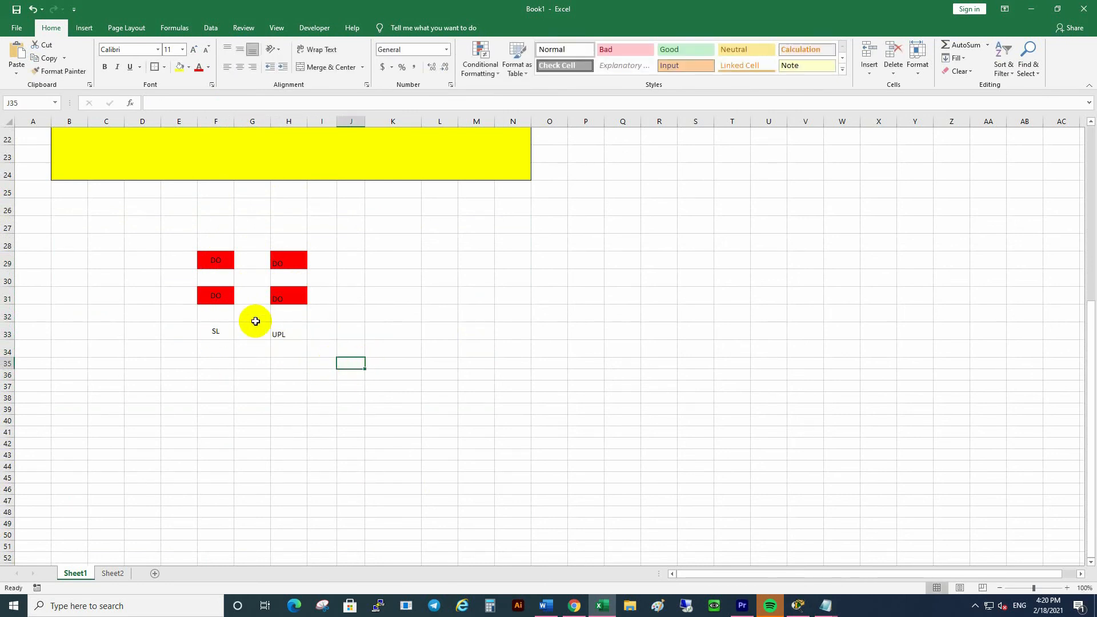
# Start a "Format only cells that contain" conditional formatting rule for cell F33 with cell value equal to SL.
pyautogui.click(216, 331)
pyautogui.click(486, 75)
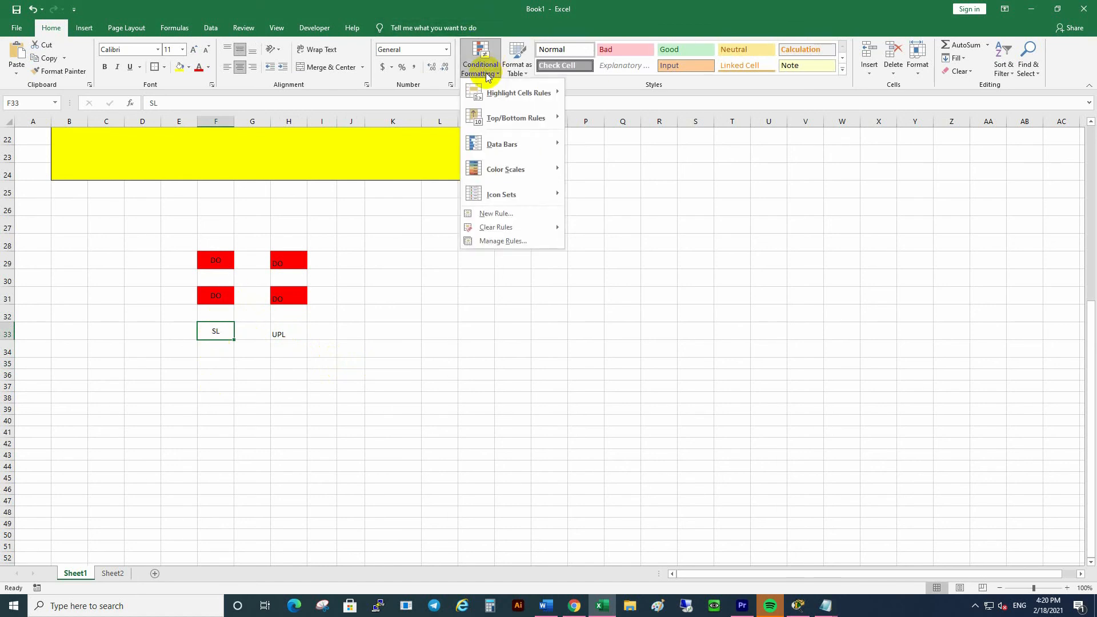
pyautogui.click(488, 216)
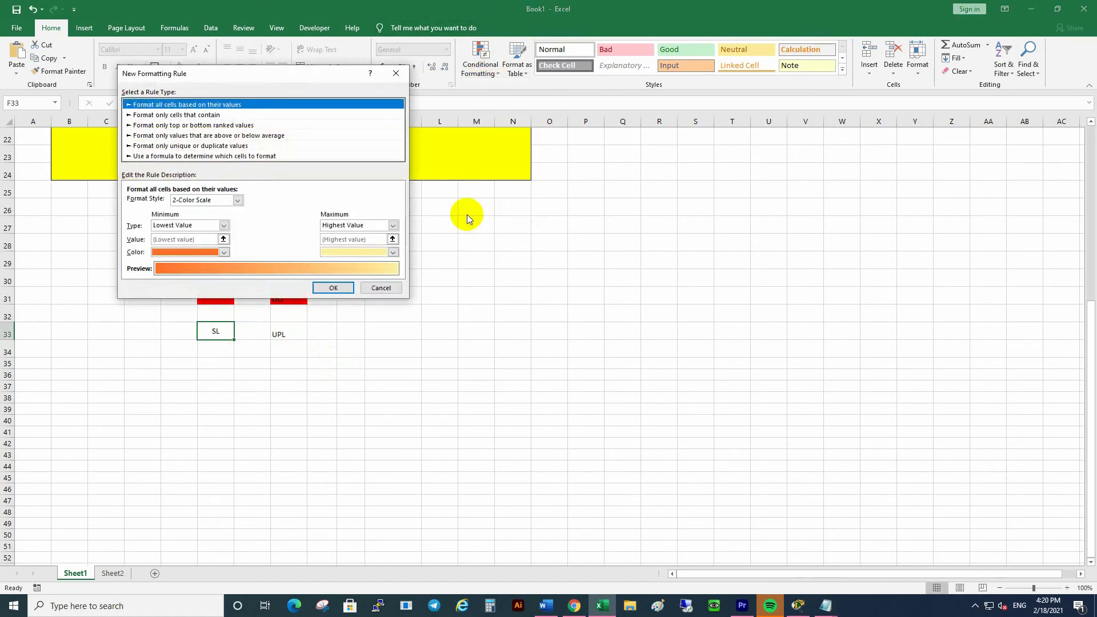
pyautogui.click(186, 114)
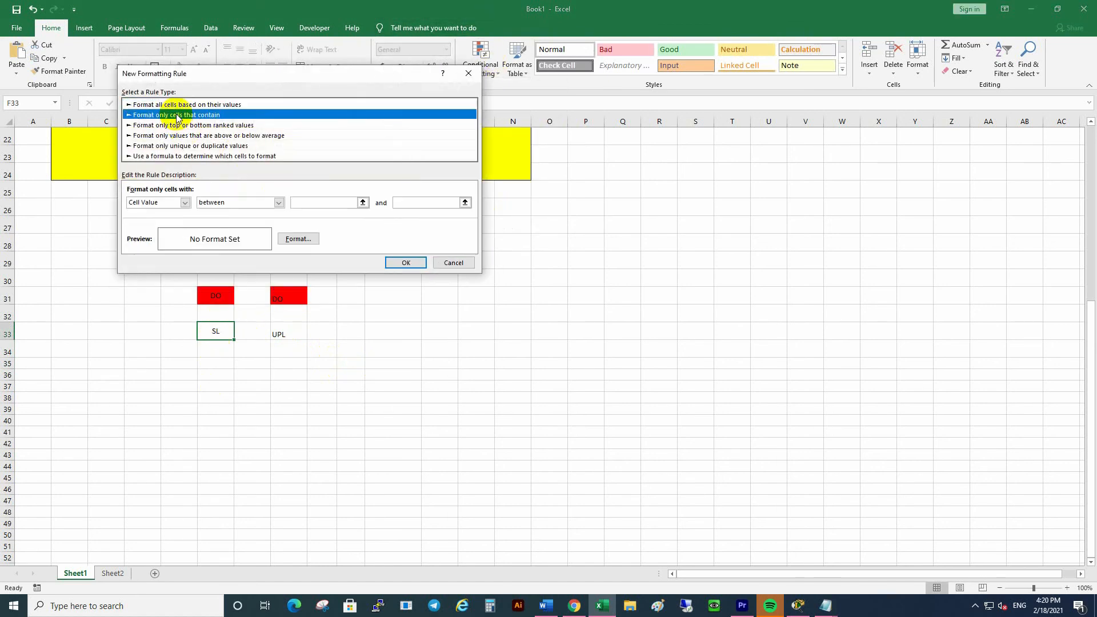
pyautogui.click(279, 203)
pyautogui.click(216, 229)
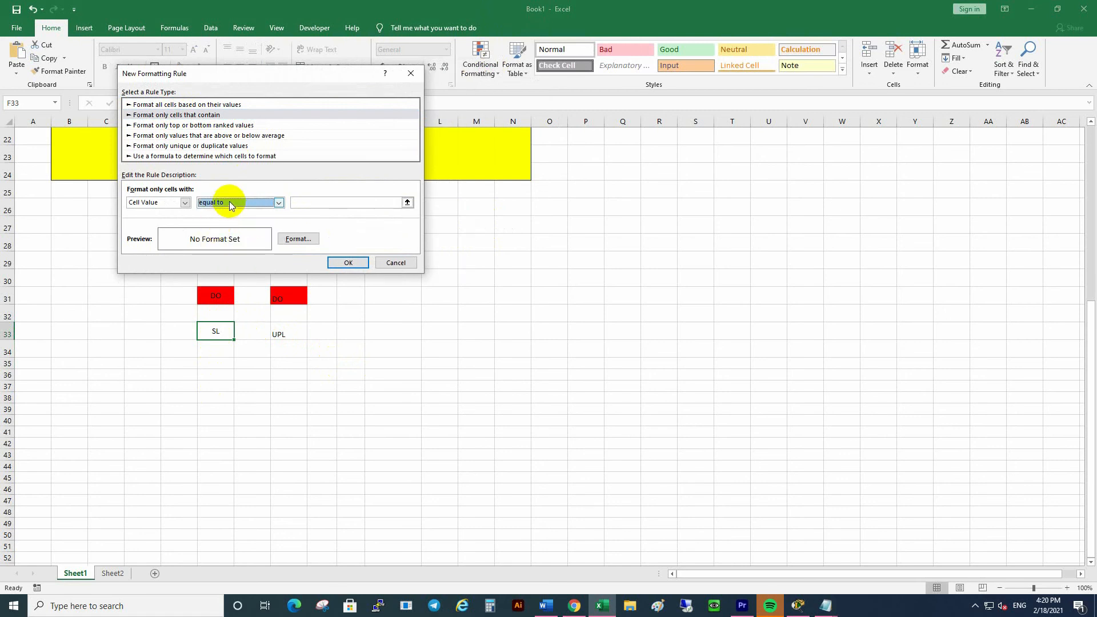
pyautogui.click(336, 204)
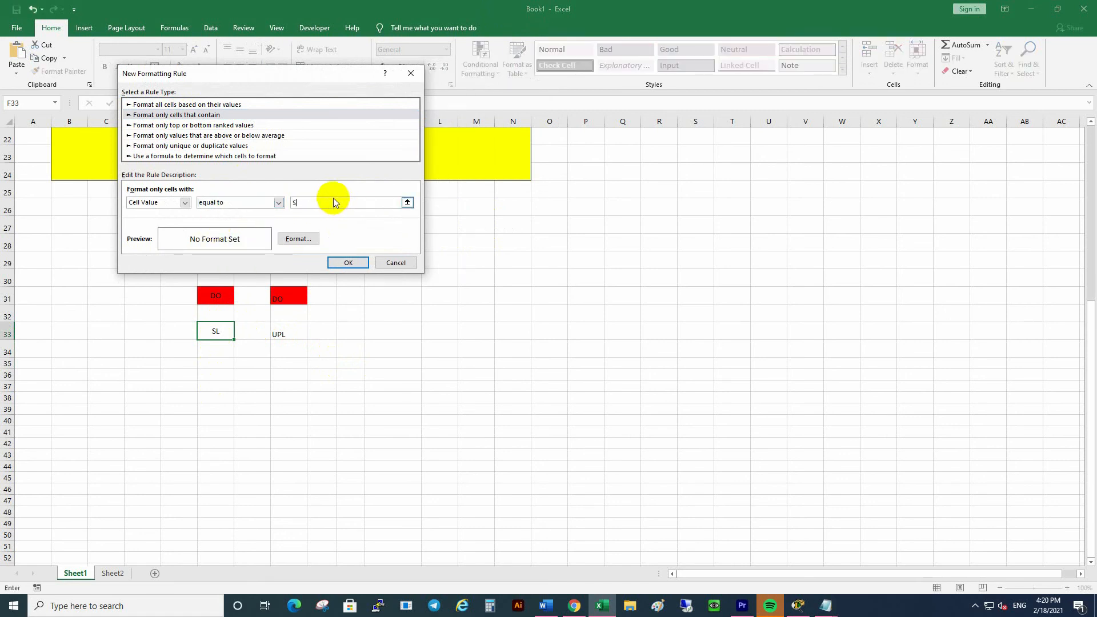
# Give the SL rule a light blue fill and apply it to cell F33.
pyautogui.click(309, 238)
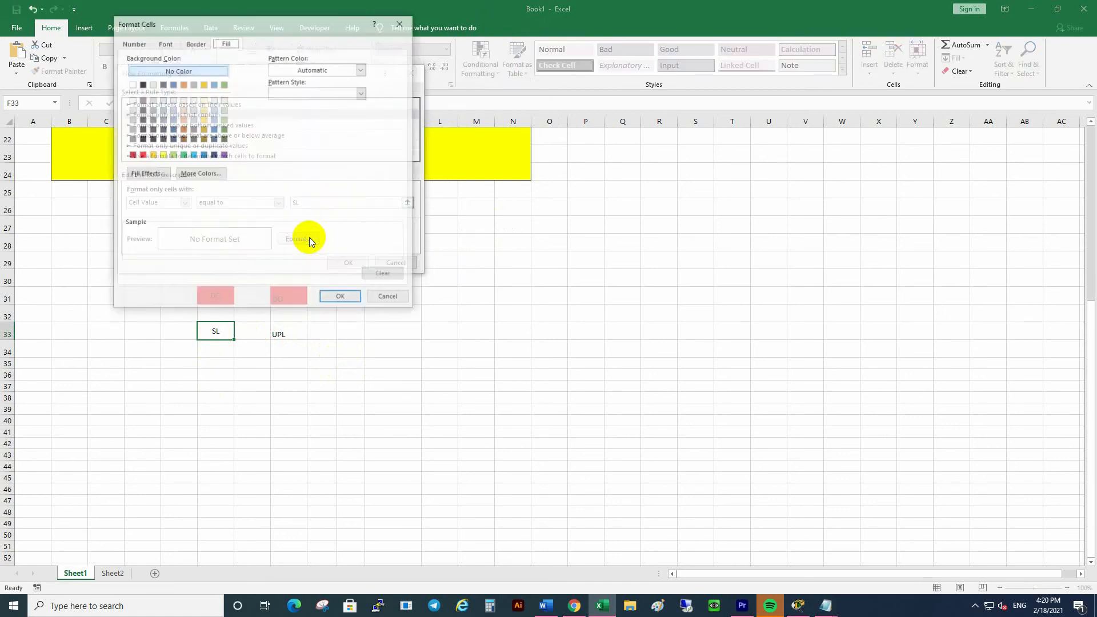
pyautogui.click(193, 154)
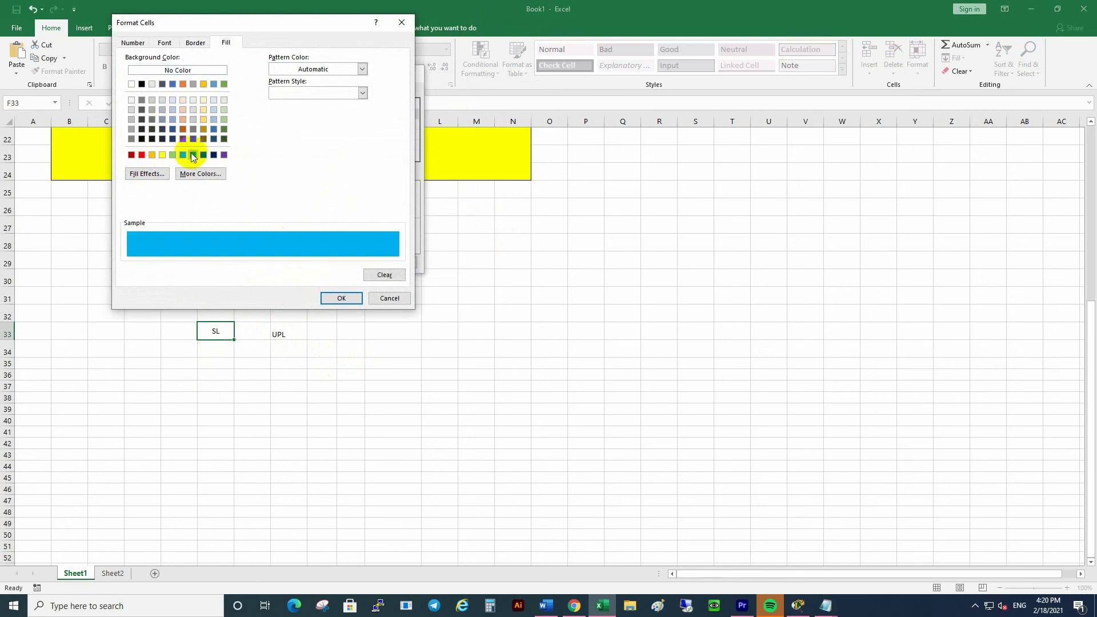
pyautogui.click(341, 298)
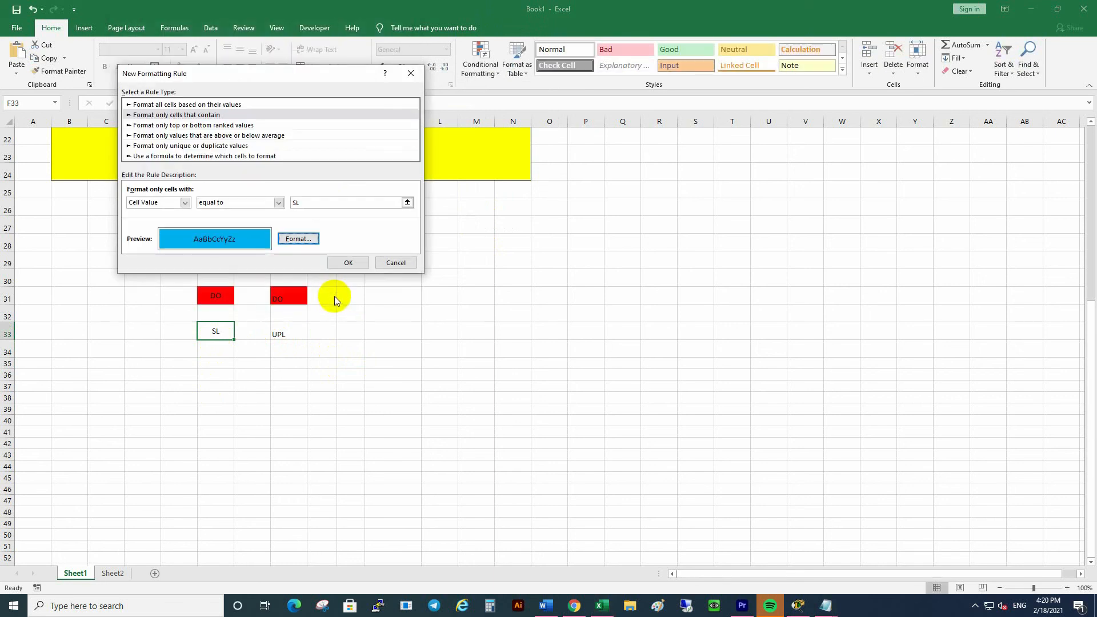
pyautogui.click(349, 263)
pyautogui.click(249, 343)
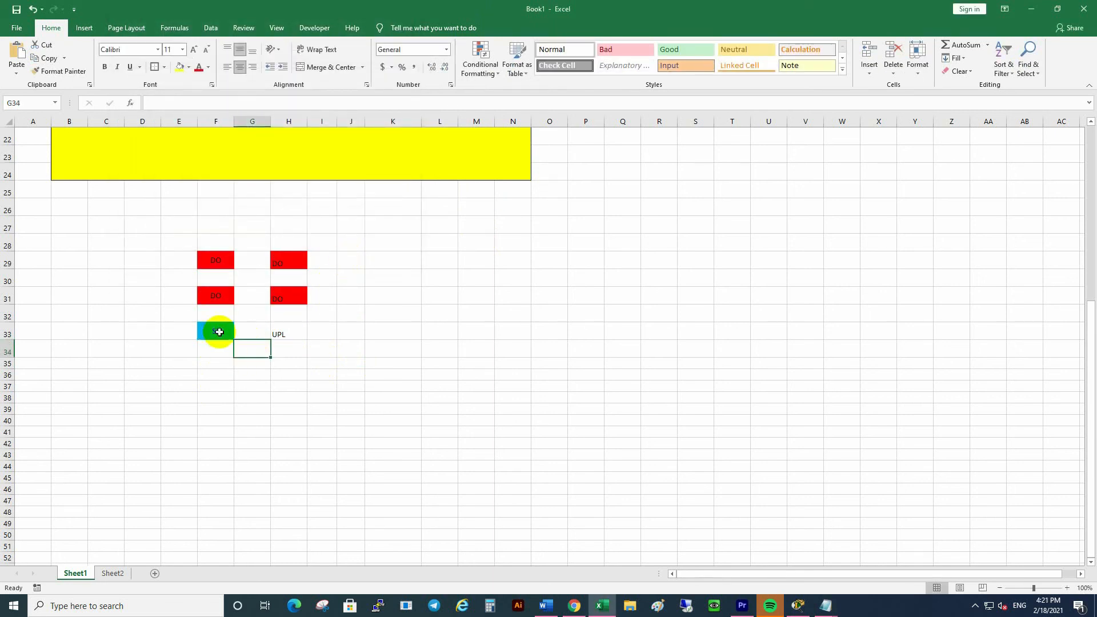
# Enter SL in cell G33 to test whether the rule reaches the neighbouring cell.
pyautogui.click(259, 332)
pyautogui.write('SL')
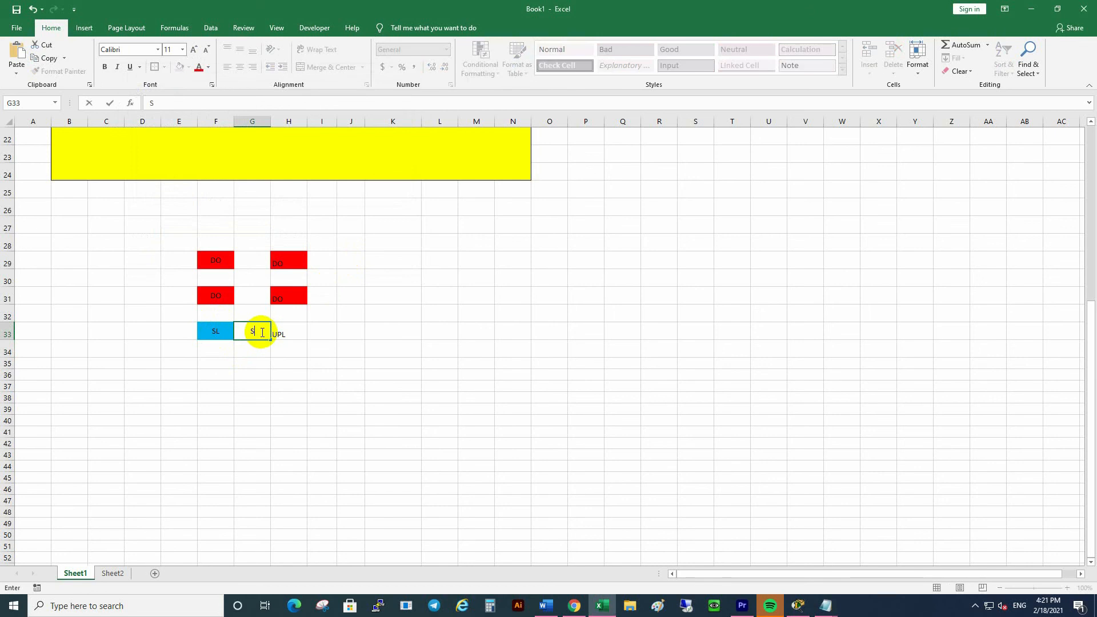
pyautogui.click(345, 372)
pyautogui.click(263, 332)
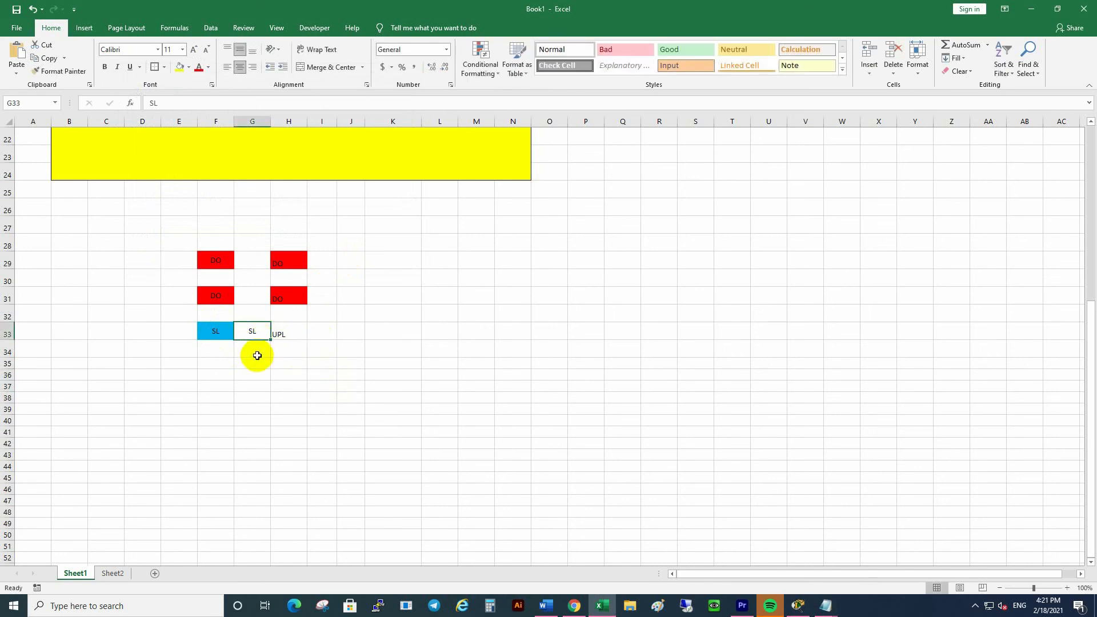
# Start a "Format only cells that contain" conditional formatting rule for range A26:K33 with cell value equal to SL.
pyautogui.moveTo(37, 209); pyautogui.dragTo(417, 326)
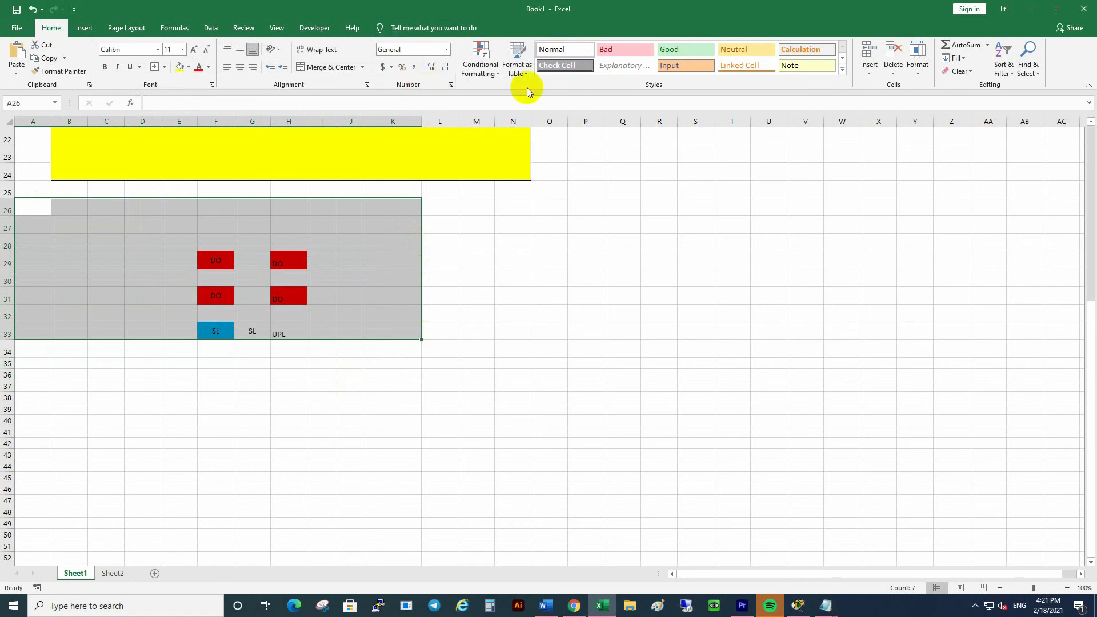
pyautogui.click(486, 68)
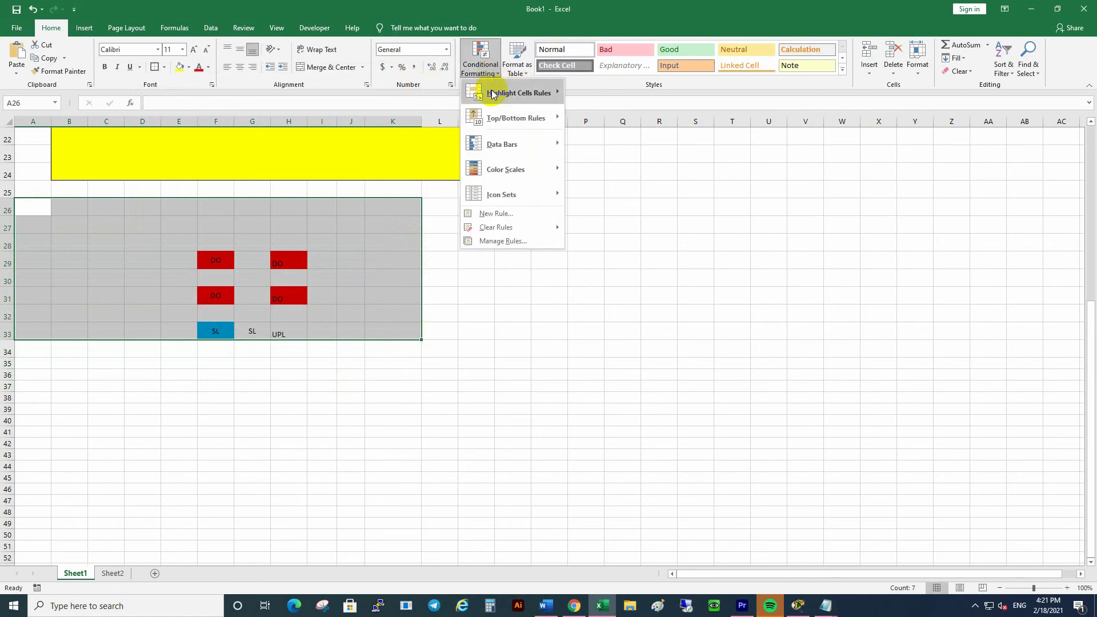
pyautogui.click(495, 214)
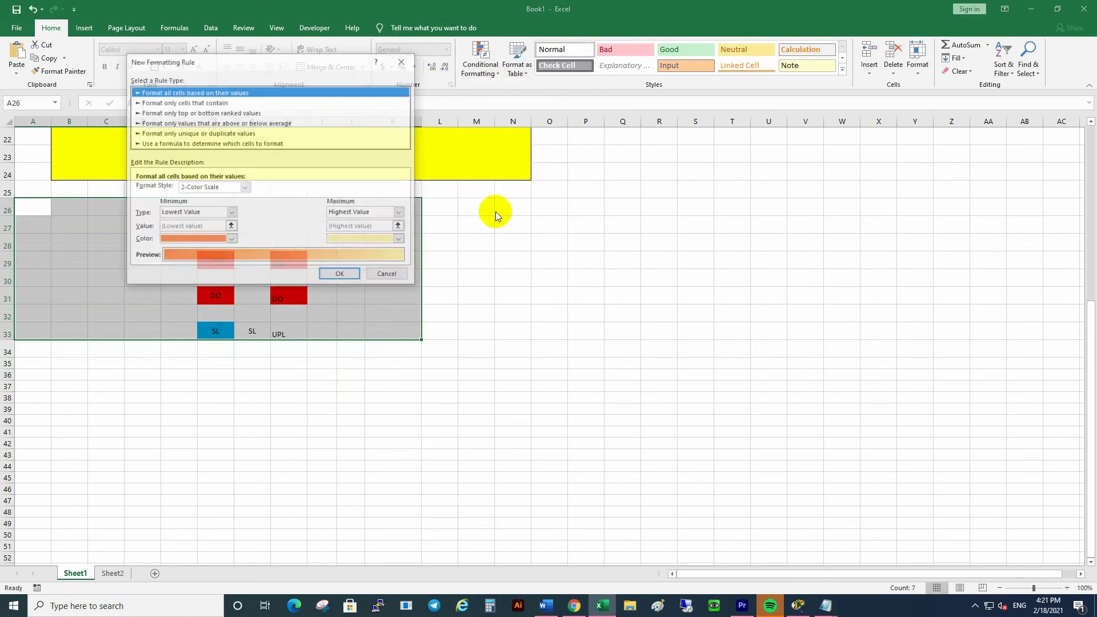
pyautogui.click(171, 103)
pyautogui.click(286, 190)
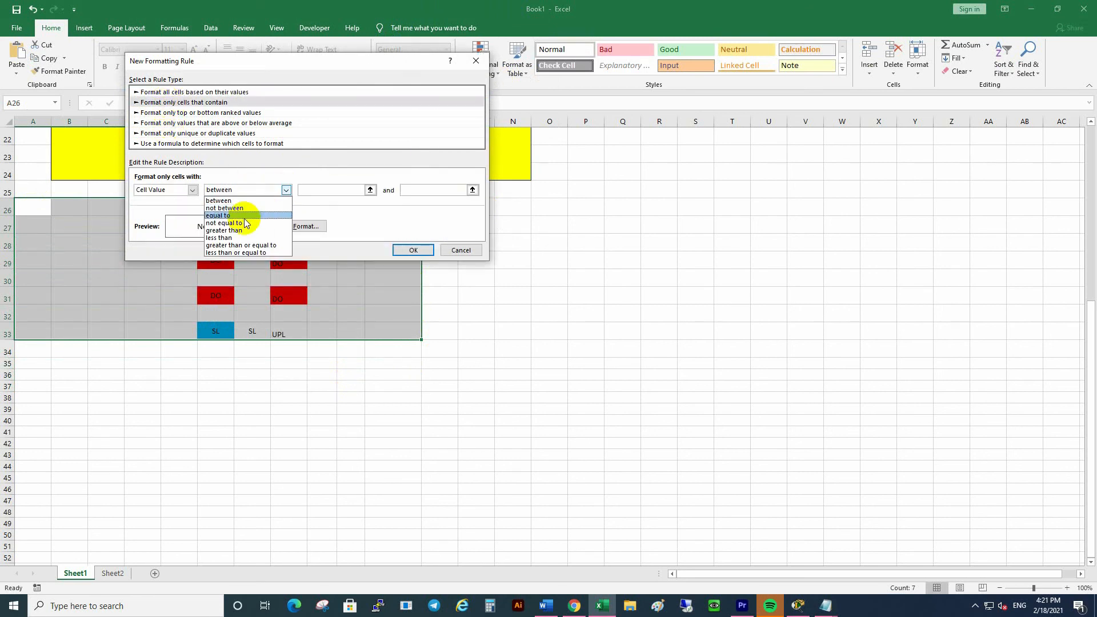
pyautogui.click(229, 213)
pyautogui.click(321, 188)
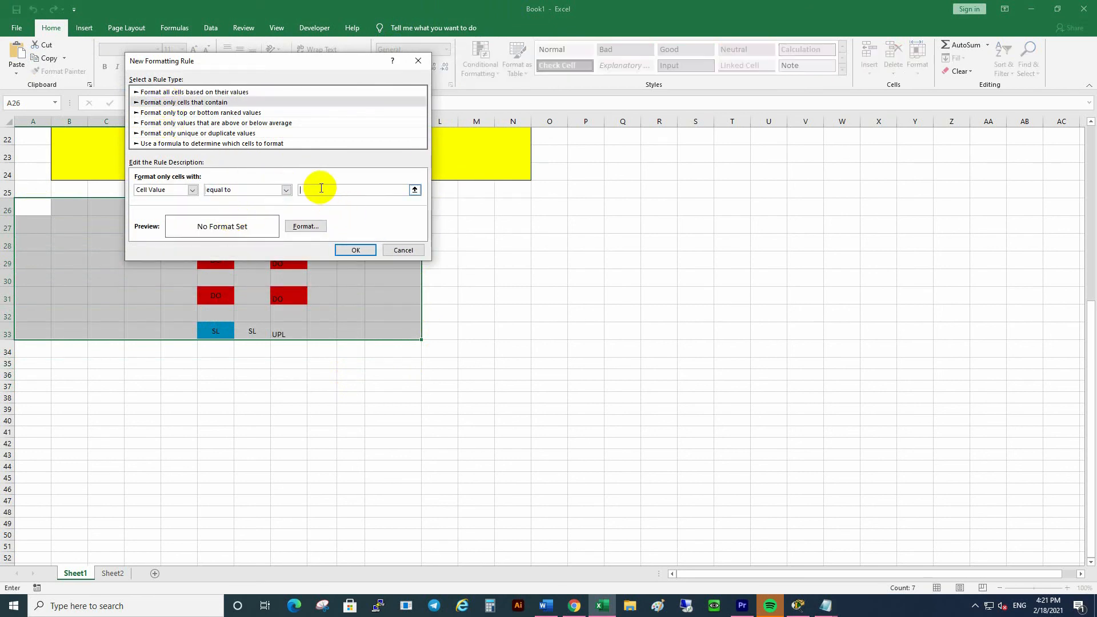
pyautogui.write('SL')
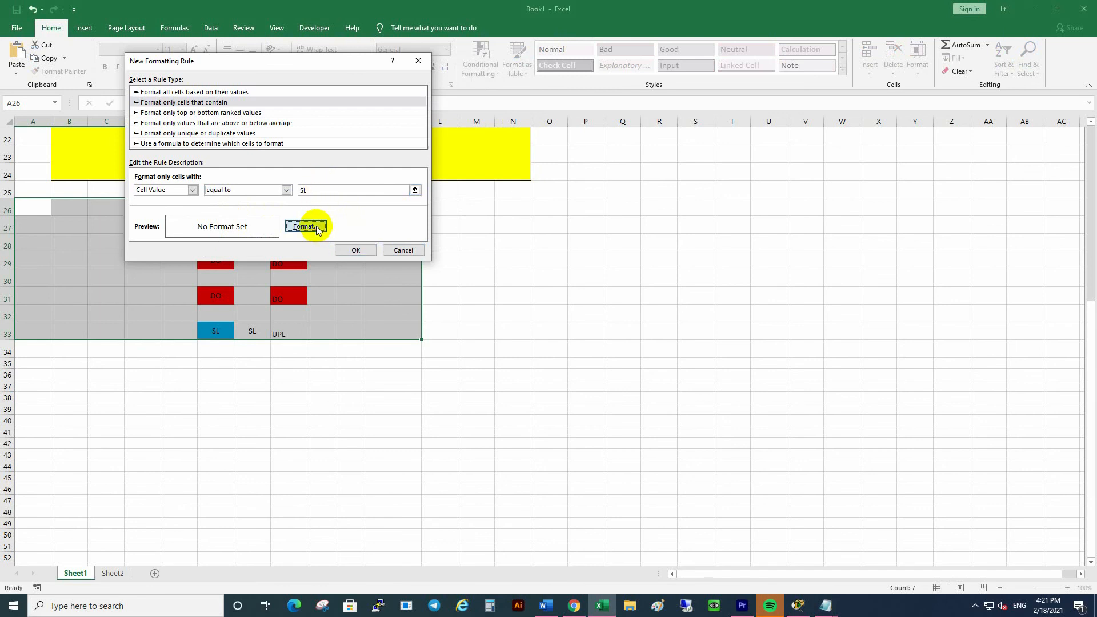
# Give the SL rule a light blue fill and apply it to range A26:K33.
pyautogui.click(308, 227)
pyautogui.click(200, 143)
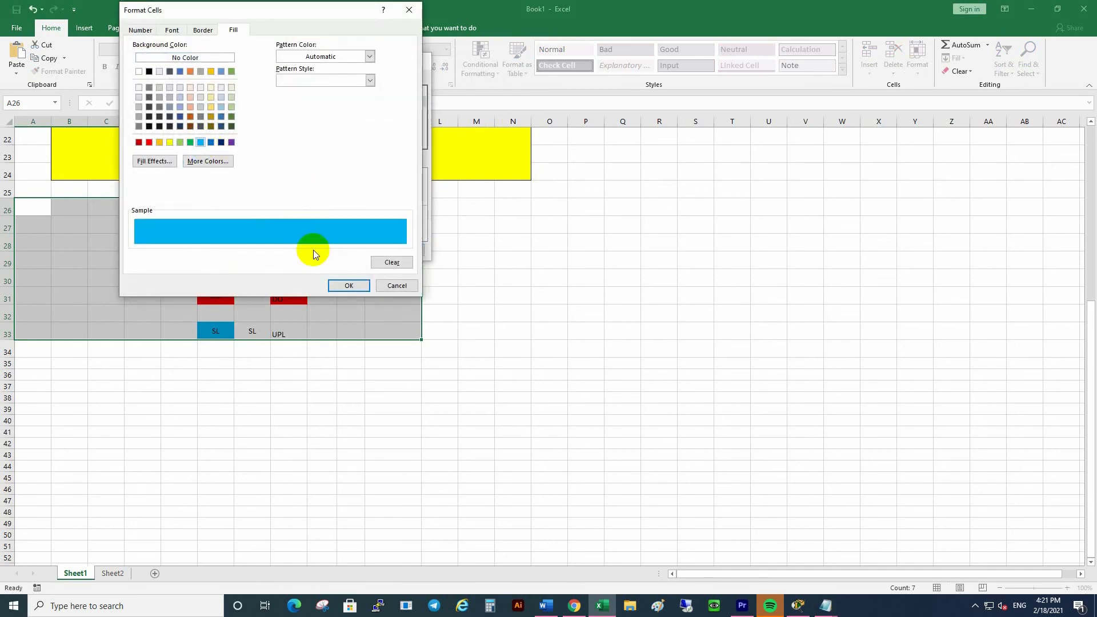
pyautogui.click(348, 285)
pyautogui.click(354, 250)
pyautogui.click(311, 323)
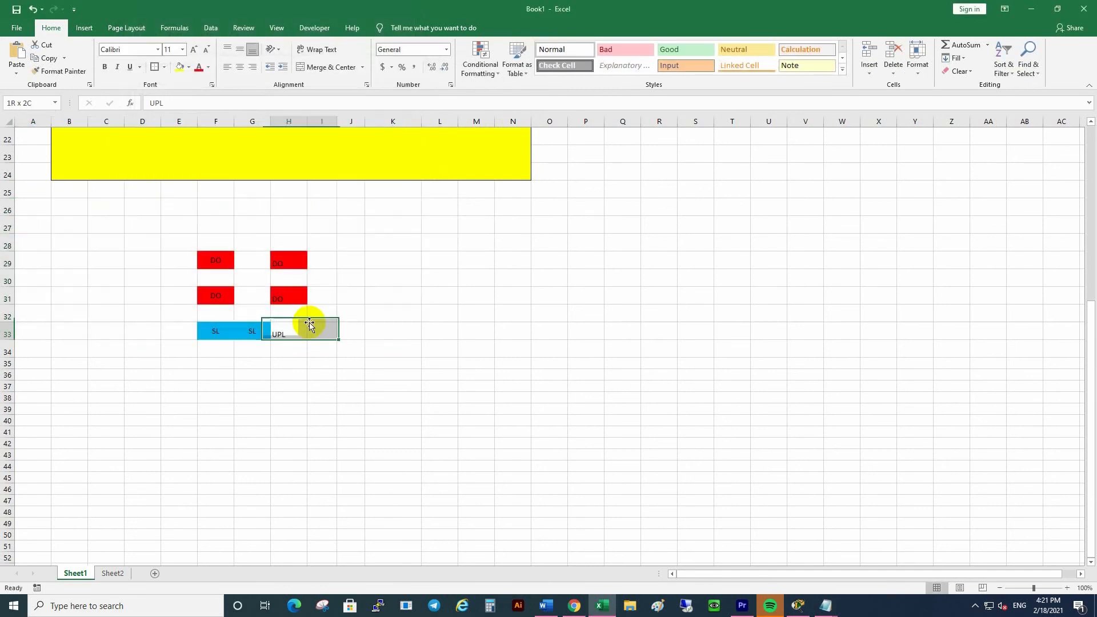
# Enter SL in cells D32 and D29 to test the blue rule.
pyautogui.click(138, 313)
pyautogui.write('SL')
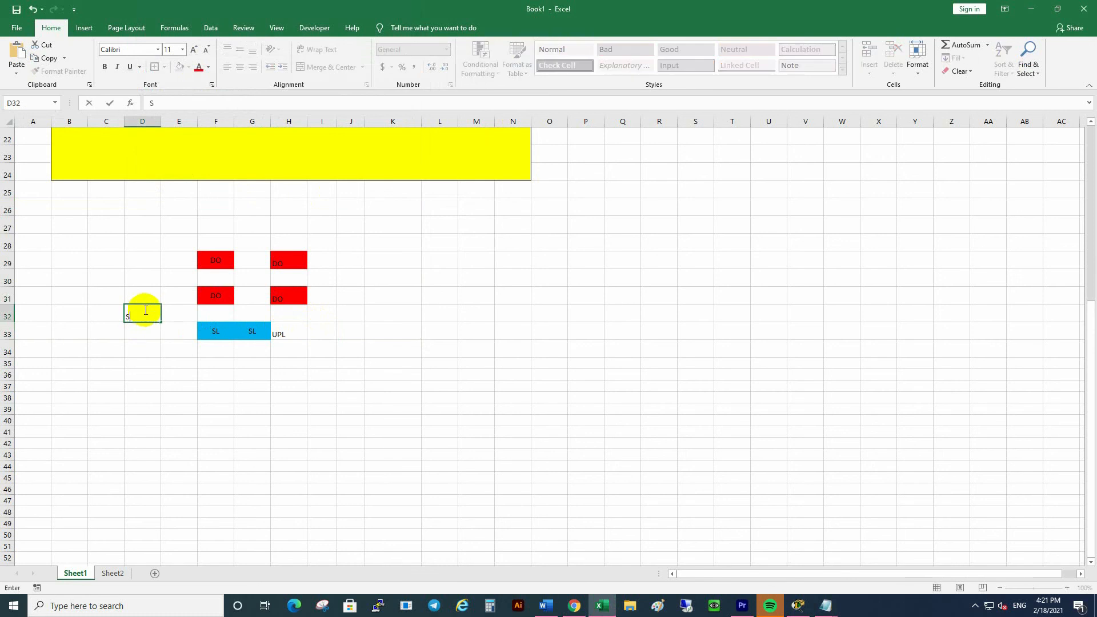
pyautogui.click(387, 327)
pyautogui.click(152, 262)
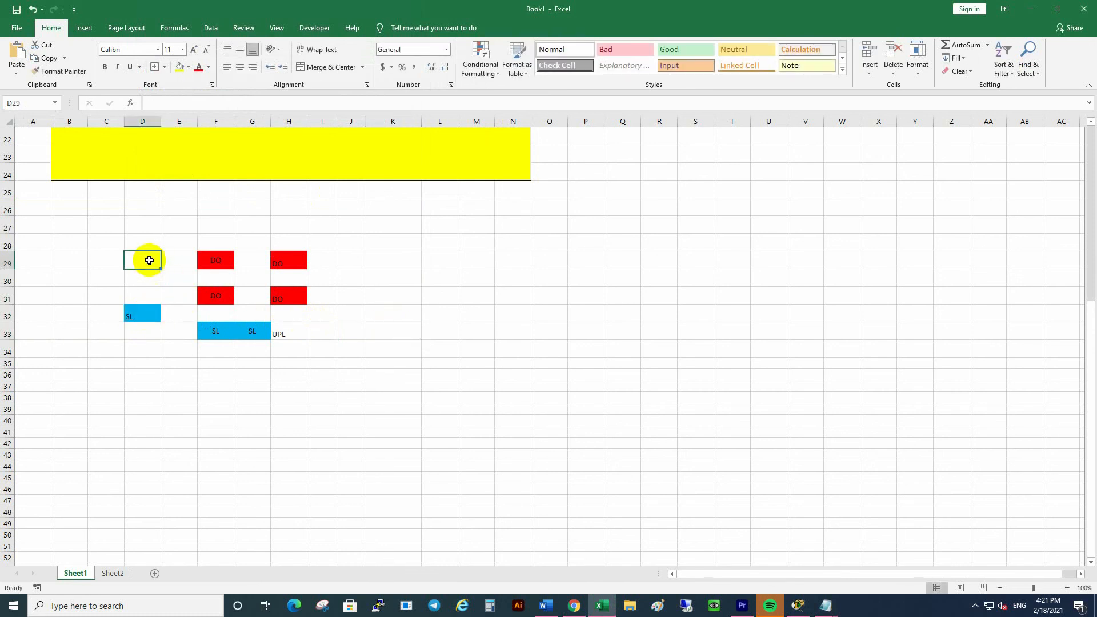
pyautogui.write('SL')
pyautogui.click(430, 324)
# Centre the contents of range A26:K33 horizontally.
pyautogui.click(46, 210)
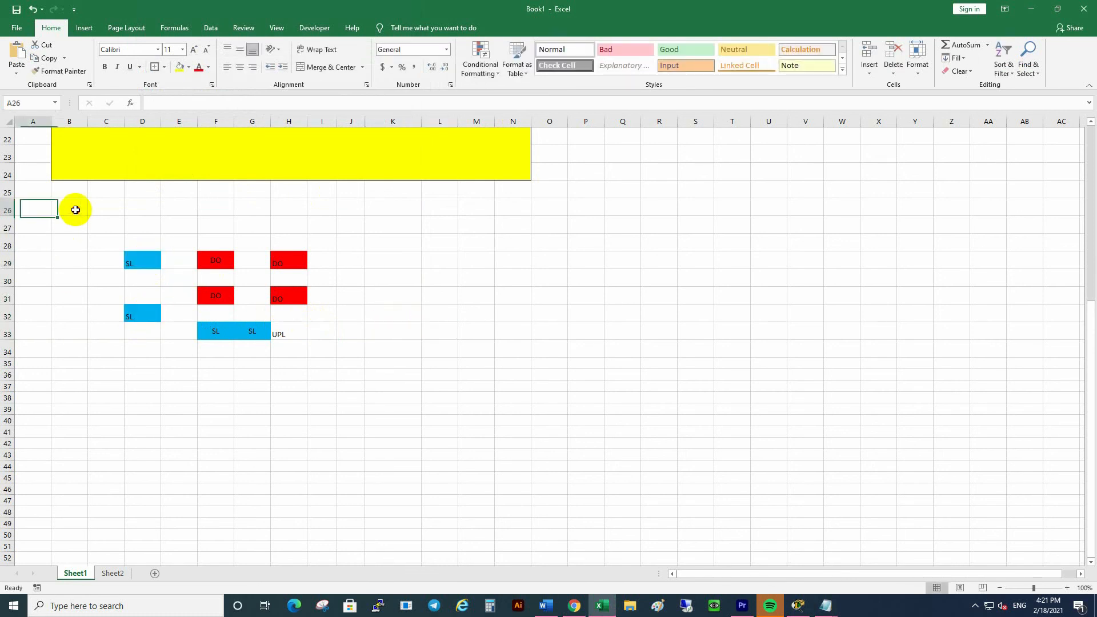
pyautogui.moveTo(48, 210); pyautogui.dragTo(417, 324)
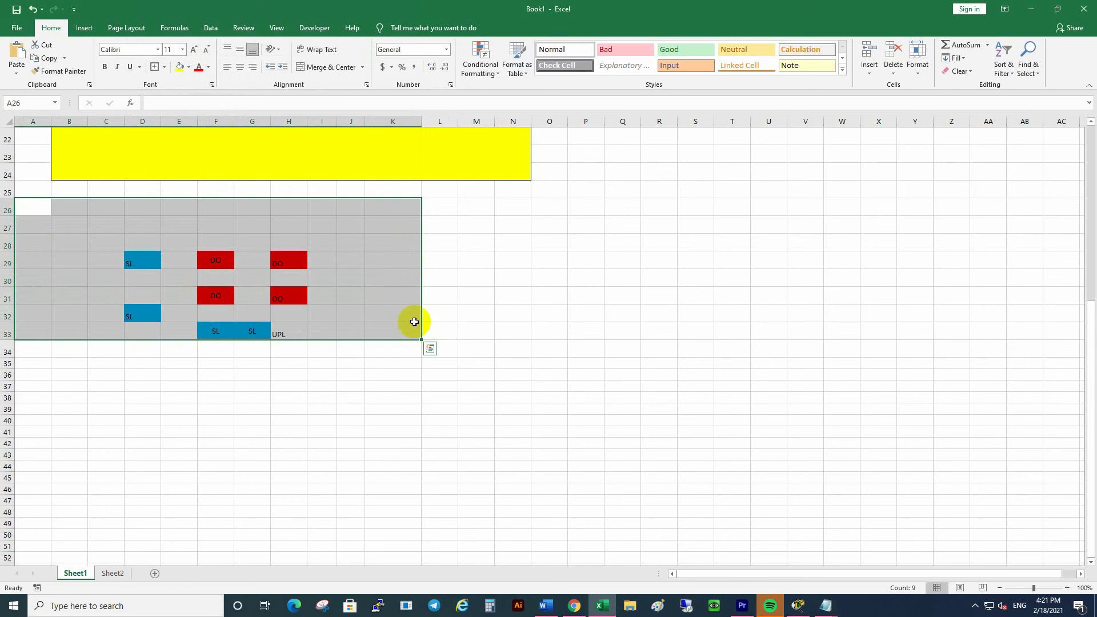
pyautogui.click(240, 67)
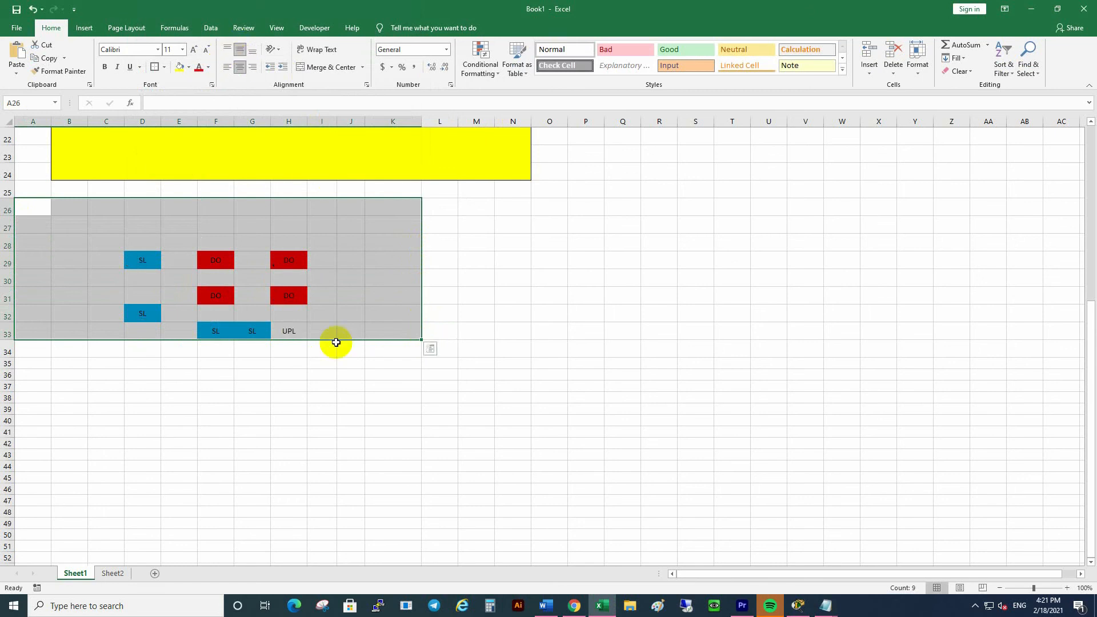
pyautogui.click(345, 345)
# Enter SL in cells F30 and H30 to test the blue rule between the DO cells.
pyautogui.click(252, 332)
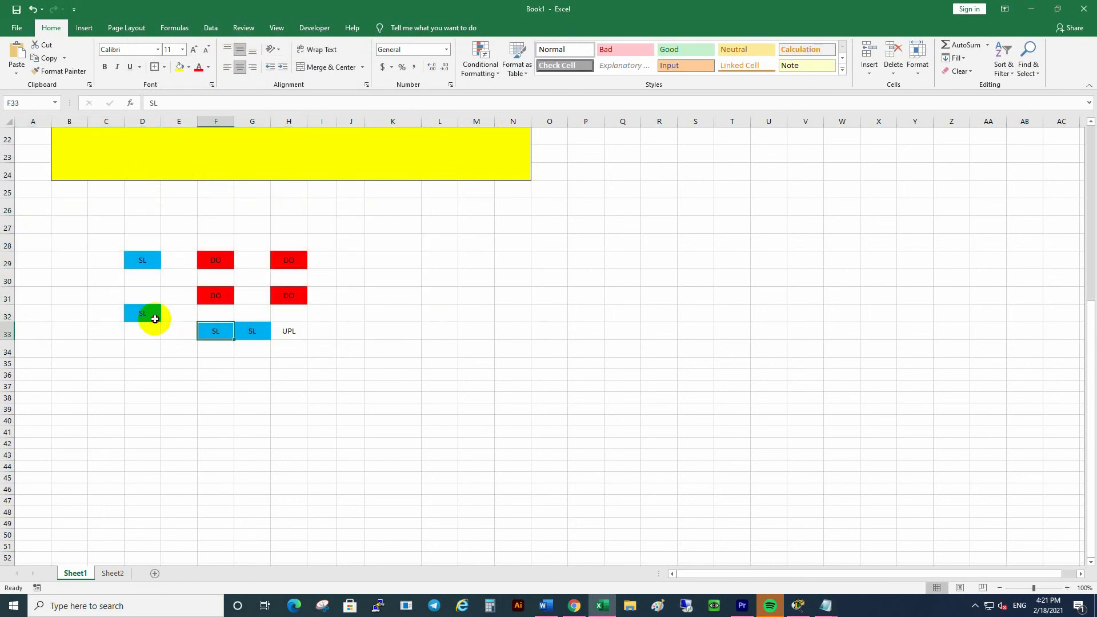
pyautogui.click(176, 281)
pyautogui.click(207, 280)
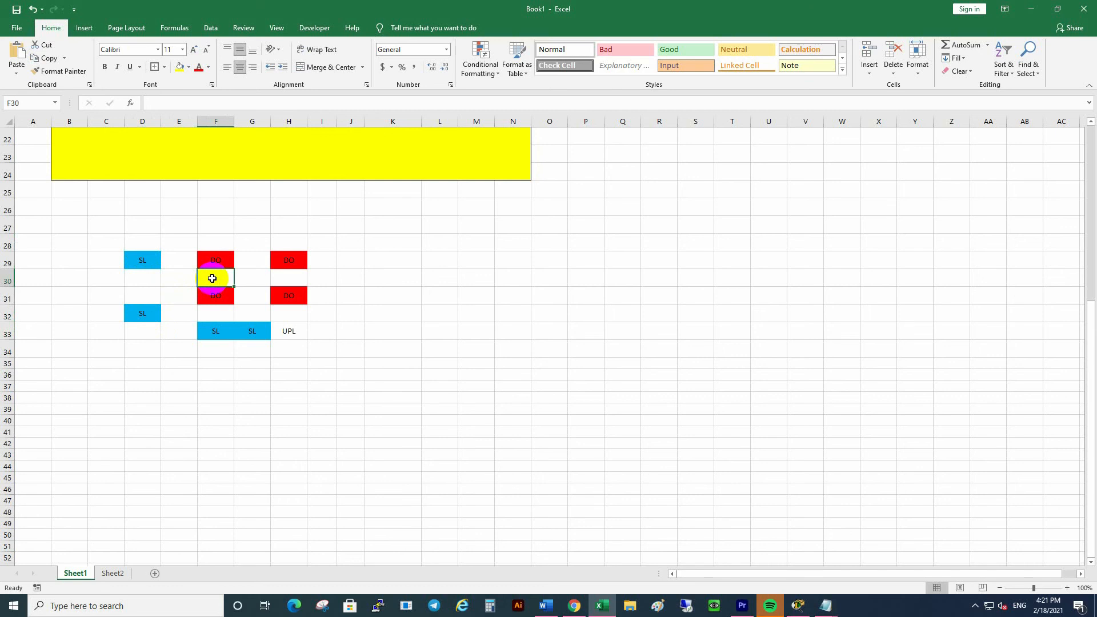
pyautogui.write('SL')
pyautogui.click(328, 275)
pyautogui.click(296, 279)
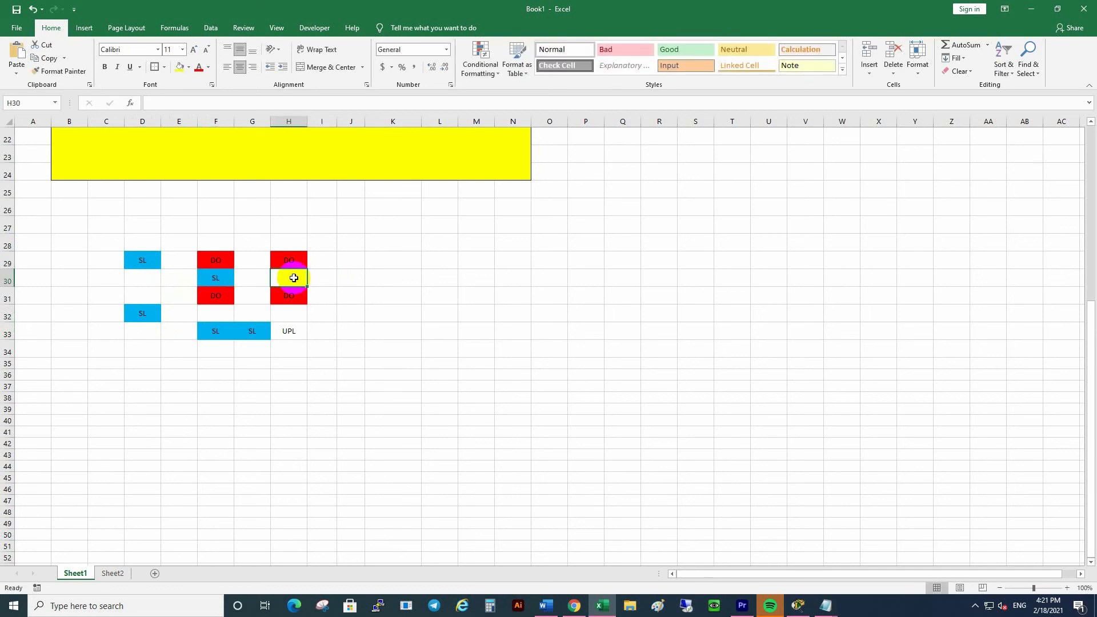
pyautogui.write('SL')
pyautogui.click(325, 280)
pyautogui.click(387, 294)
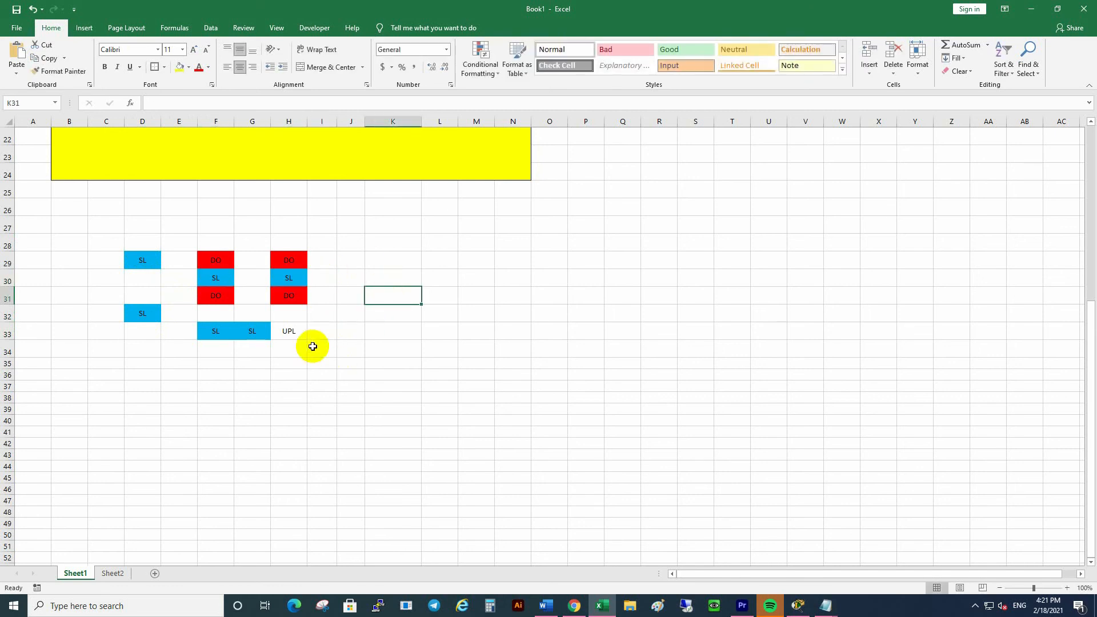
# Start a "Format only cells that contain" conditional formatting rule for range A26:K34 with cell value equal to UPL.
pyautogui.click(289, 333)
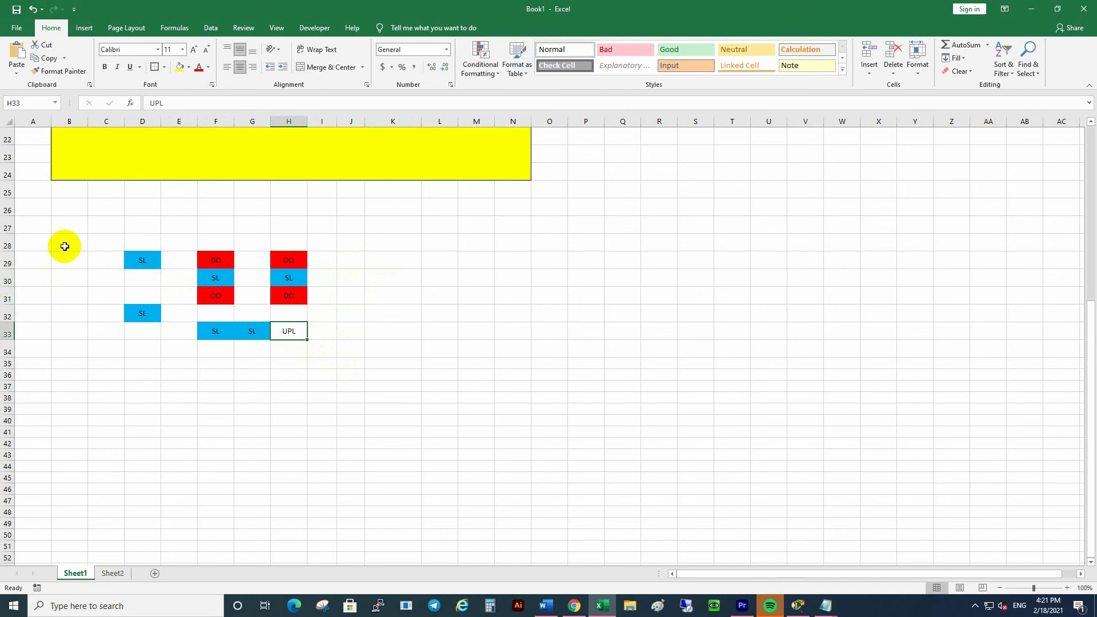
pyautogui.moveTo(32, 205); pyautogui.dragTo(381, 349)
pyautogui.click(480, 60)
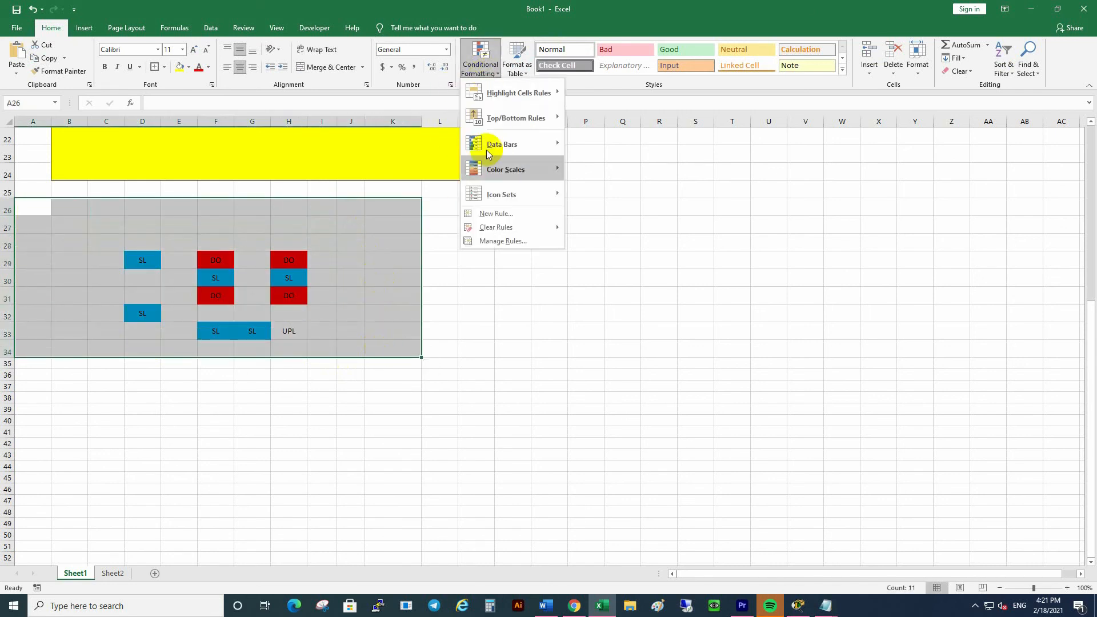
pyautogui.click(497, 213)
pyautogui.click(175, 89)
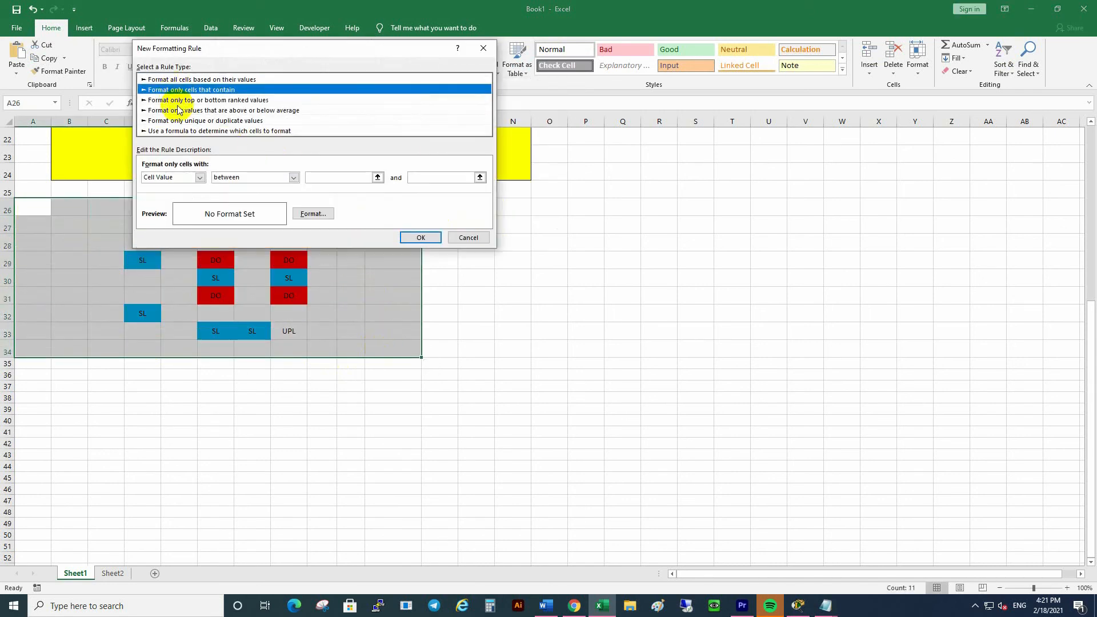
pyautogui.click(292, 177)
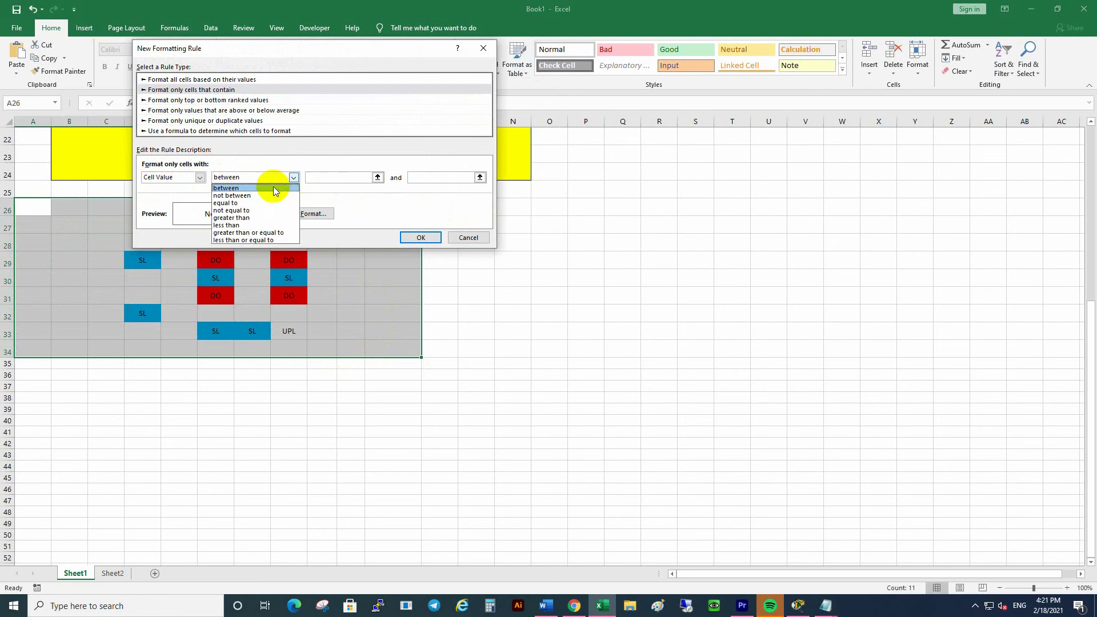
pyautogui.click(233, 204)
pyautogui.click(330, 178)
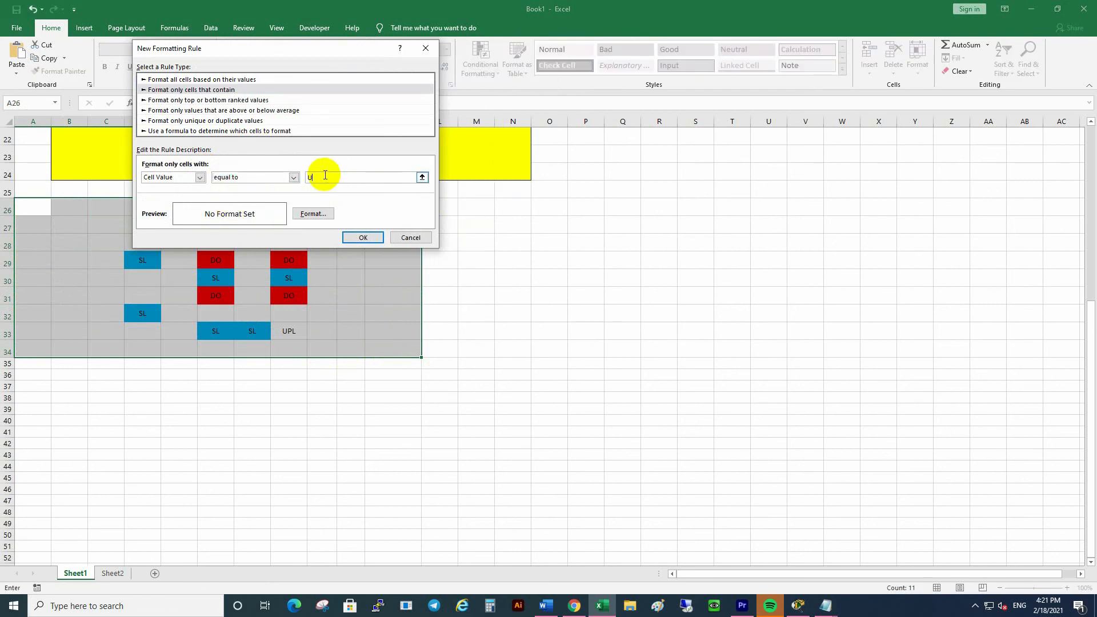
# Give the UPL rule a yellow fill and apply it to range A26:K34.
pyautogui.click(313, 214)
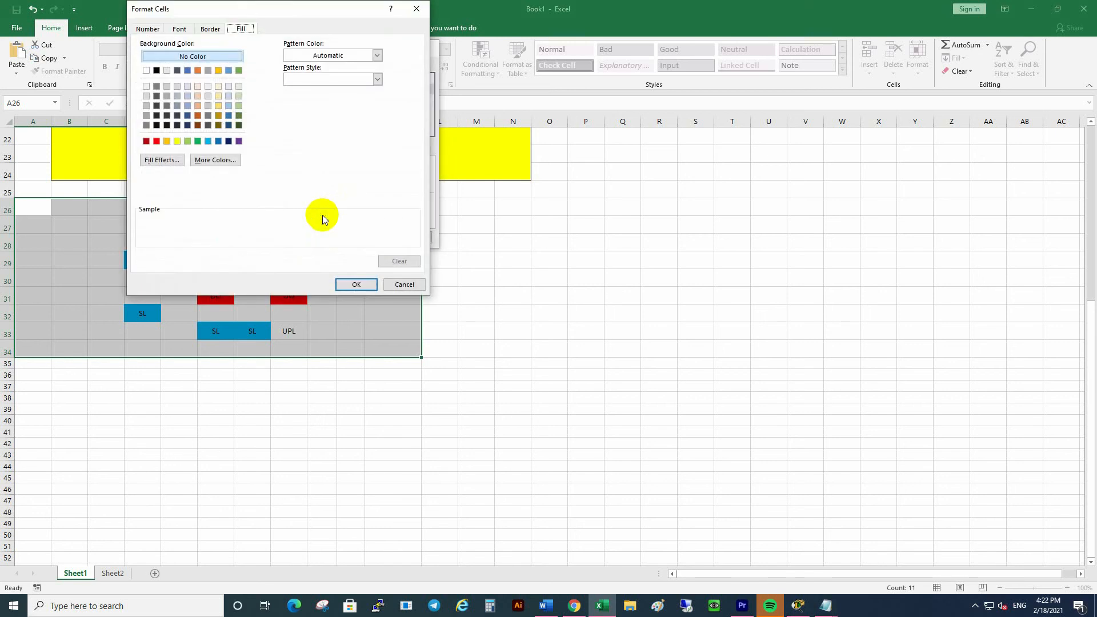
pyautogui.click(178, 142)
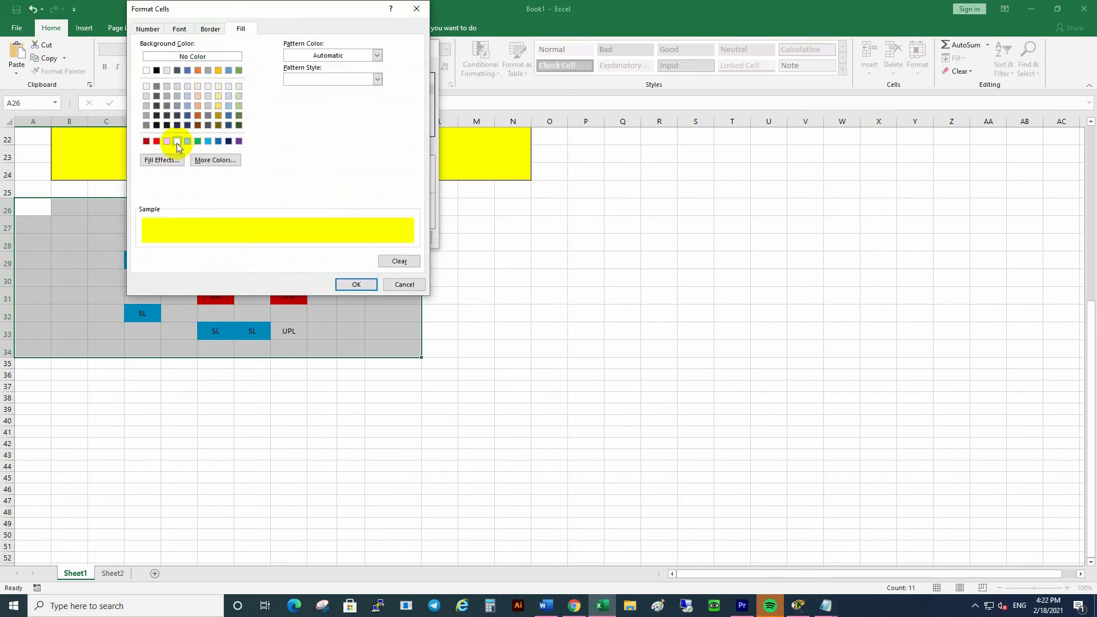
pyautogui.click(356, 285)
pyautogui.click(358, 238)
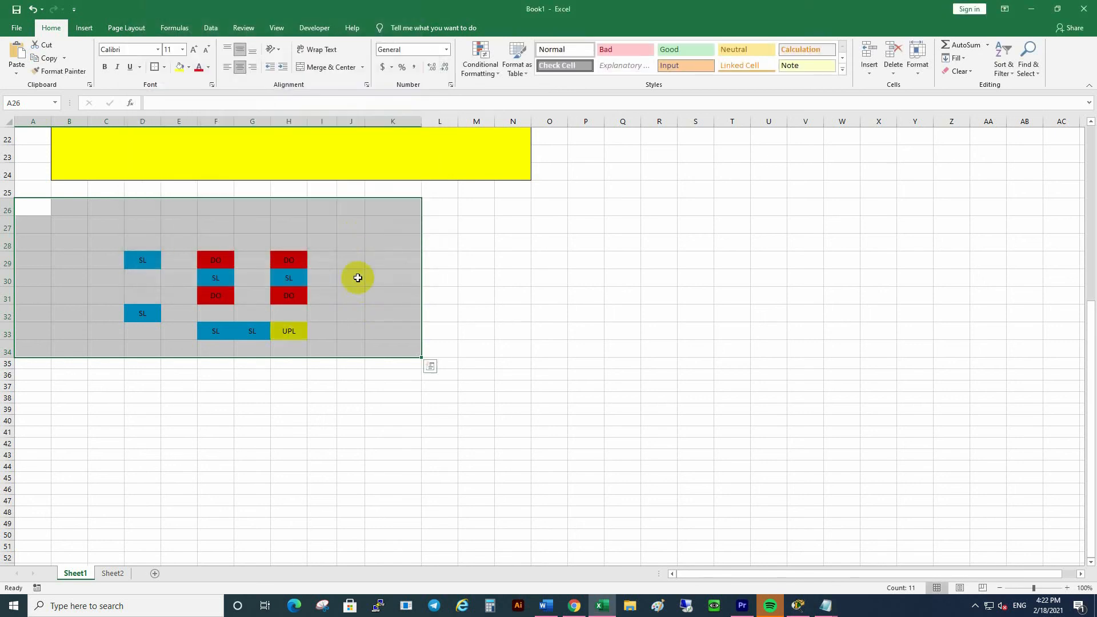
pyautogui.click(319, 345)
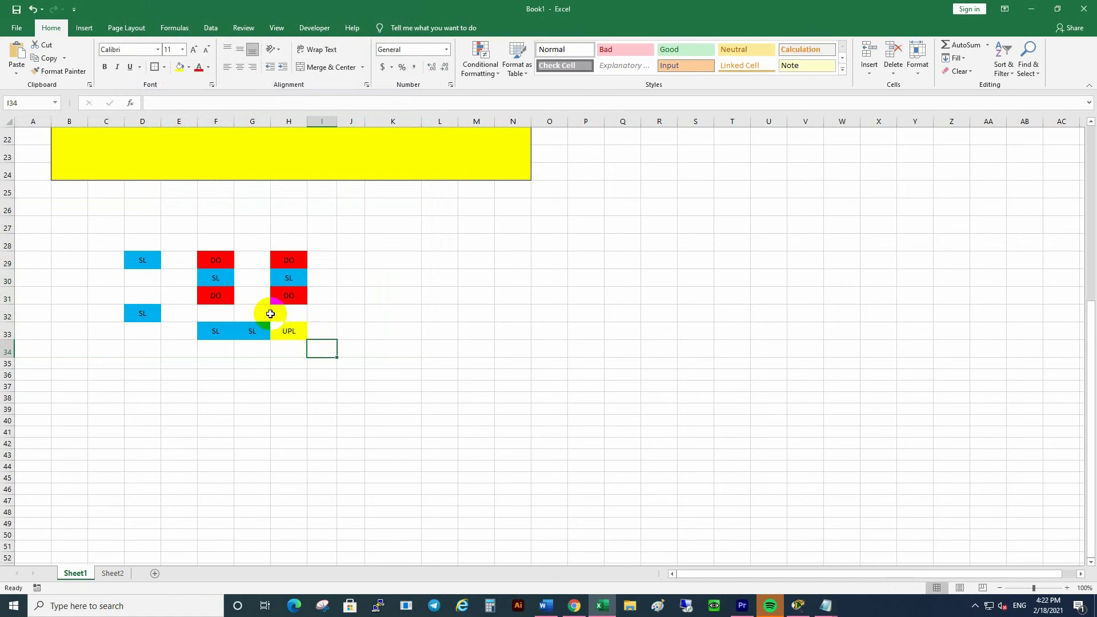
# Enter UPL in cells G29 and G30 to test the yellow rule.
pyautogui.click(253, 264)
pyautogui.write('UPL')
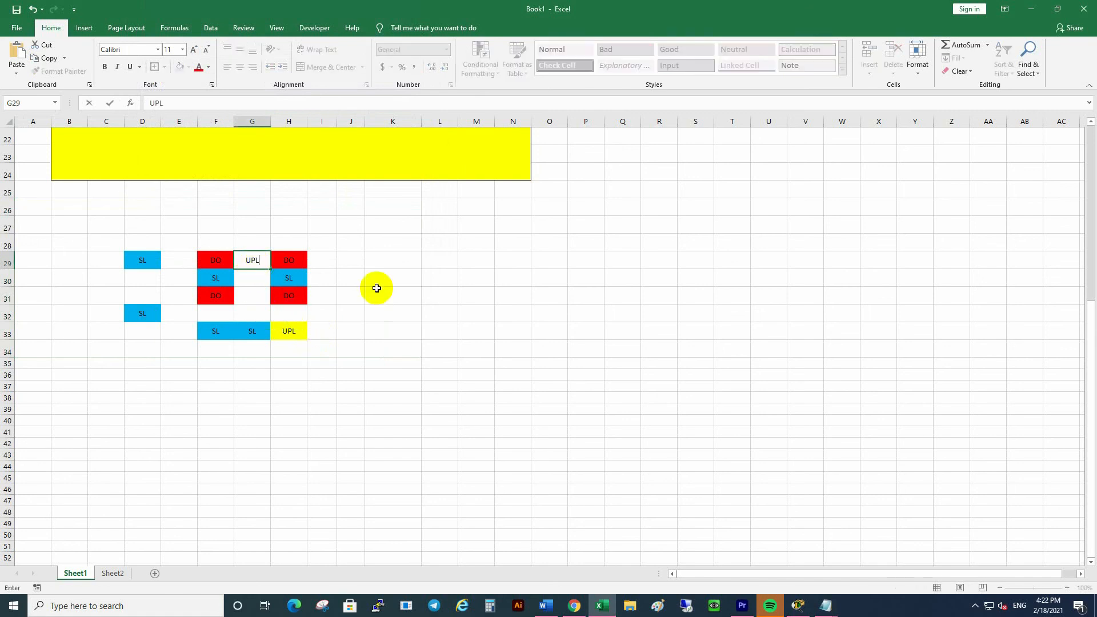
pyautogui.click(257, 282)
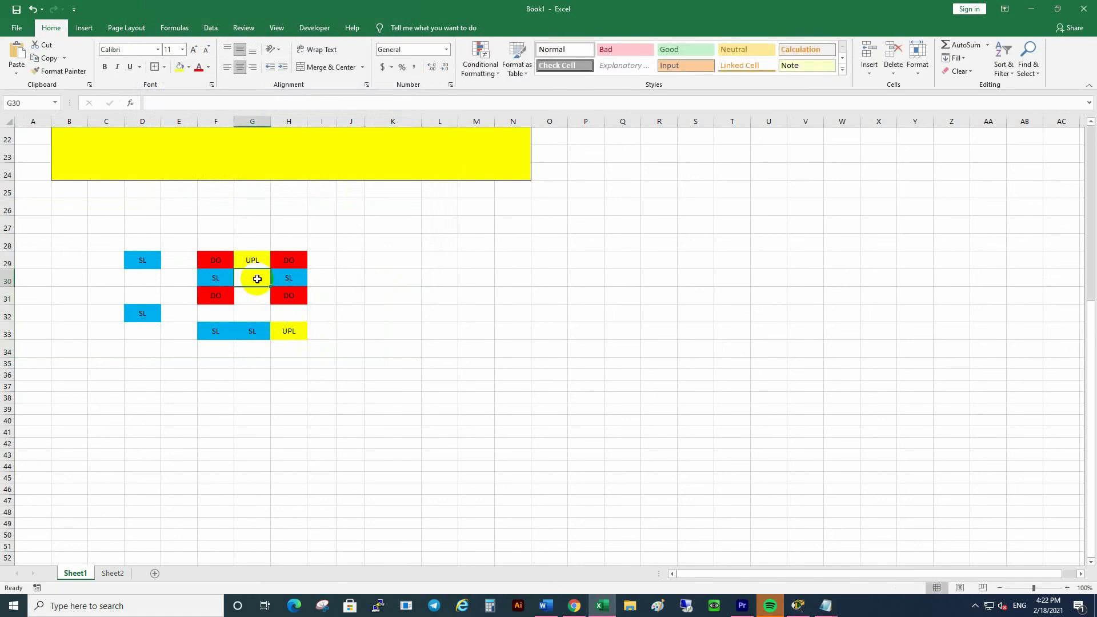
pyautogui.write('UPL')
pyautogui.click(351, 294)
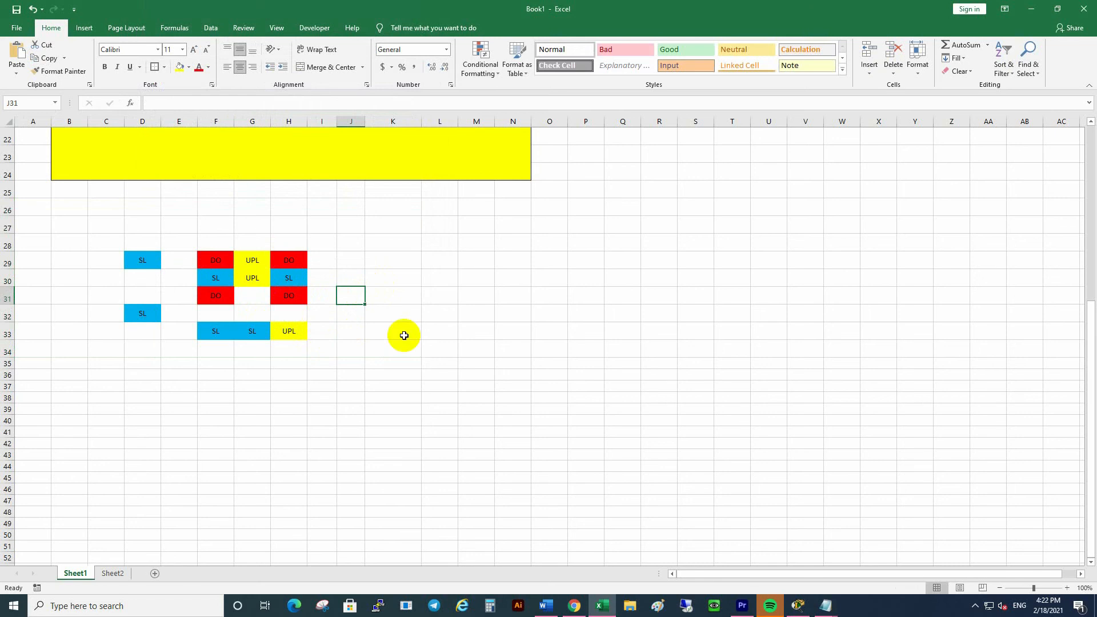
# On Sheet2, append the Khmer text "បូកលុយ" to the "3. Auto SUM" entry in cell C5.
pyautogui.click(112, 573)
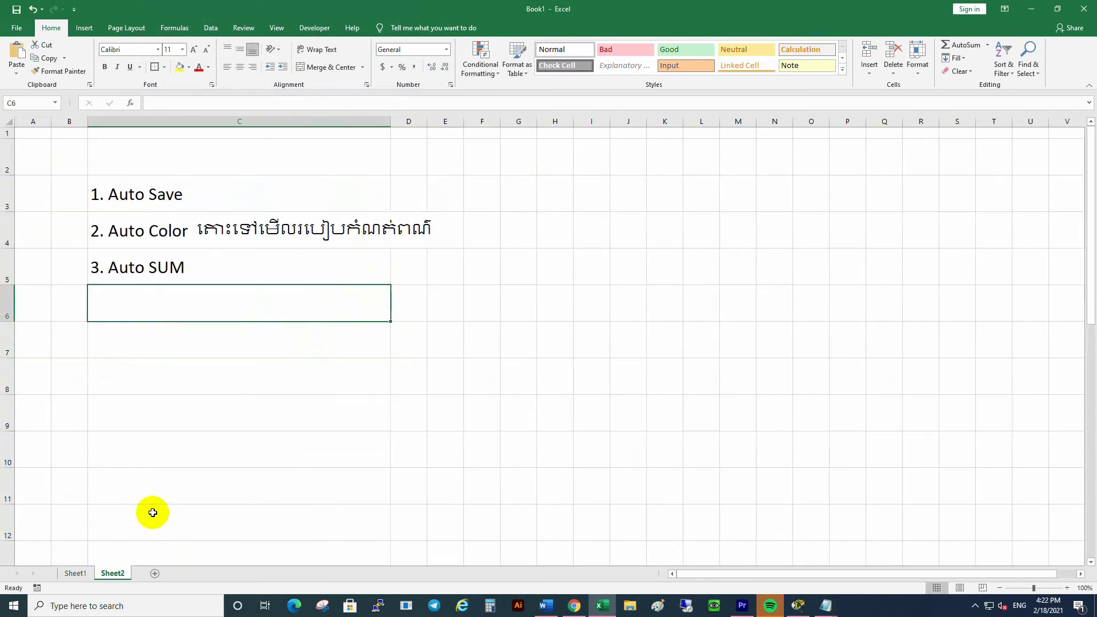
pyautogui.click(127, 265)
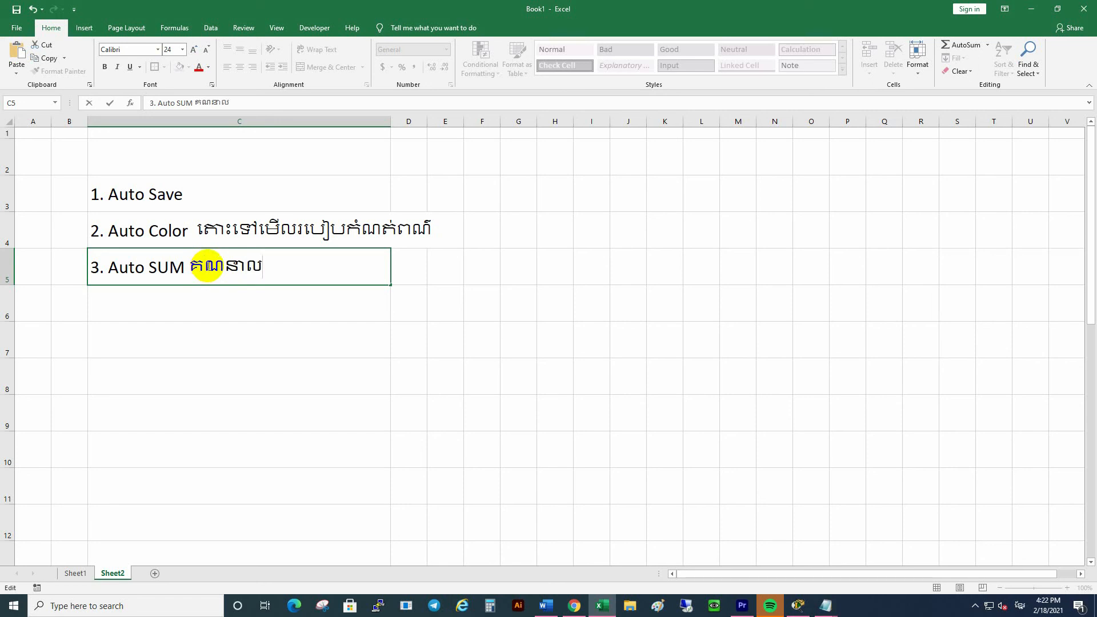
pyautogui.press('BackSpace')
pyautogui.press('BackSpace')
pyautogui.press('BackSpace')
pyautogui.press('BackSpace')
pyautogui.press('BackSpace')
pyautogui.write('ប')
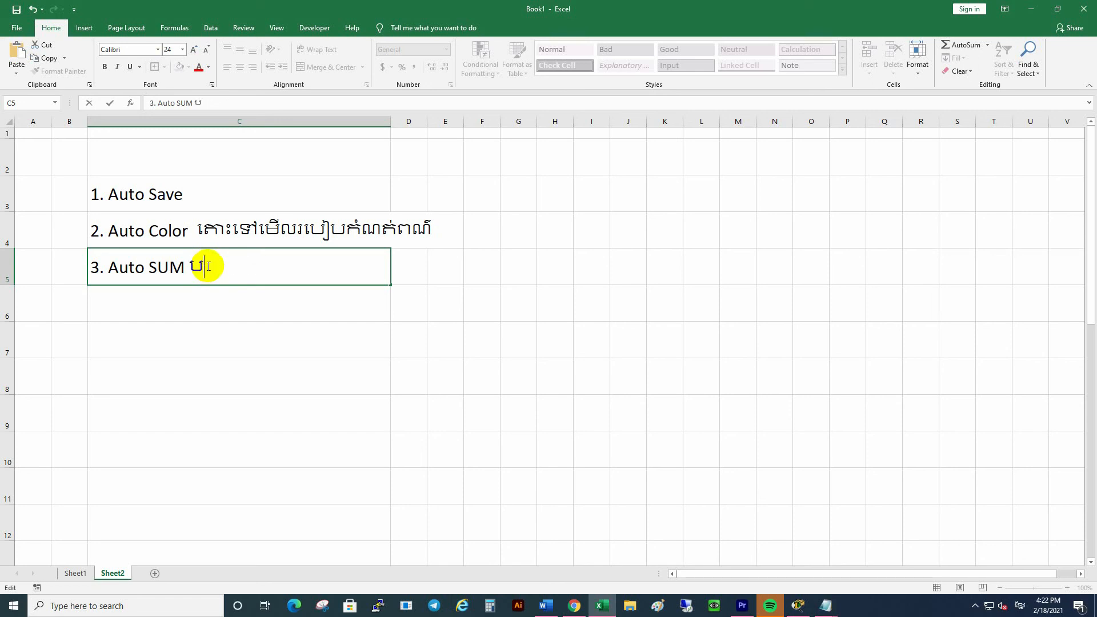
pyautogui.write('ូគ')
pyautogui.press('BackSpace')
pyautogui.write('គល')
pyautogui.write('ុយ ')
# Complete the Auto SUM description in C5 with "ឬ ចំនួនជាលេខ ដោយស្វ័យប្រវិត្តិ" and commit the entry.
pyautogui.write('ឬ ចំន')
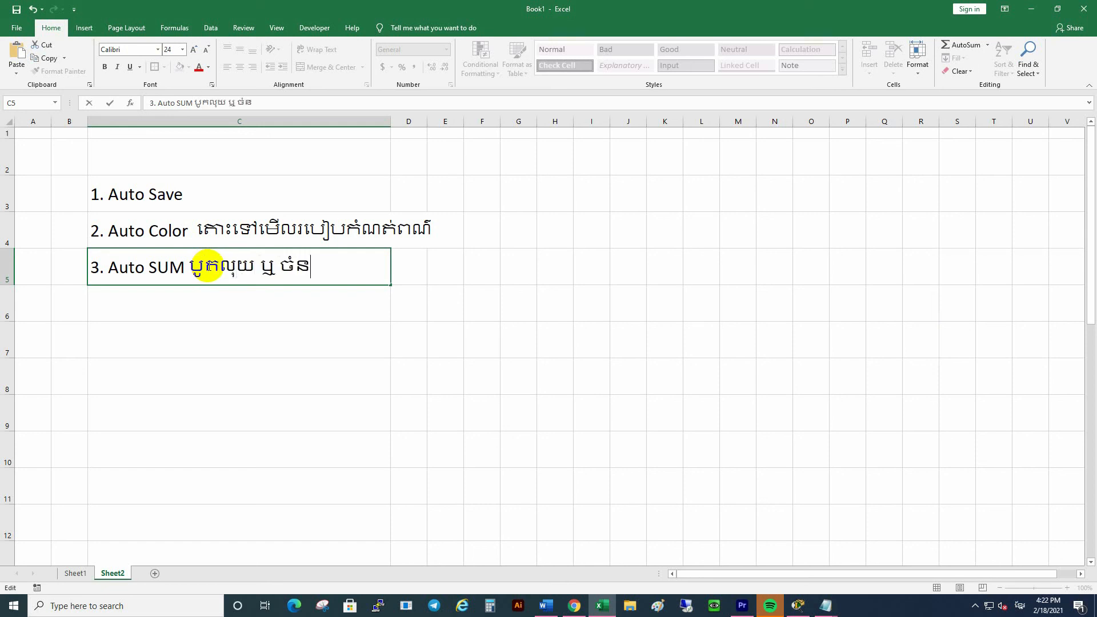
pyautogui.write('ួនជាលេខ')
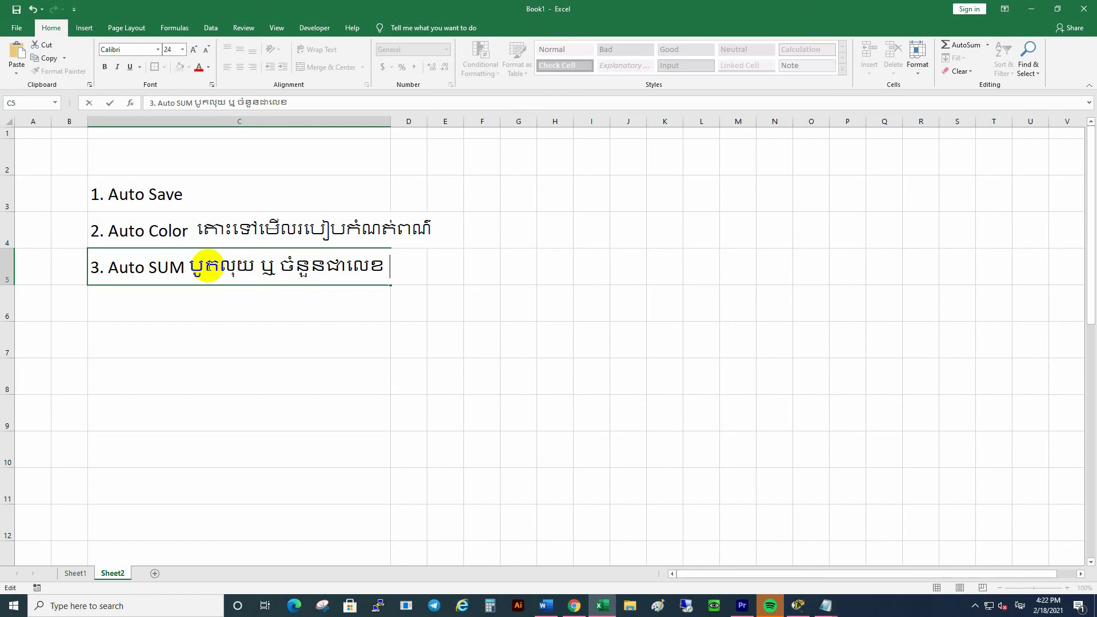
pyautogui.write(' ដោយស')
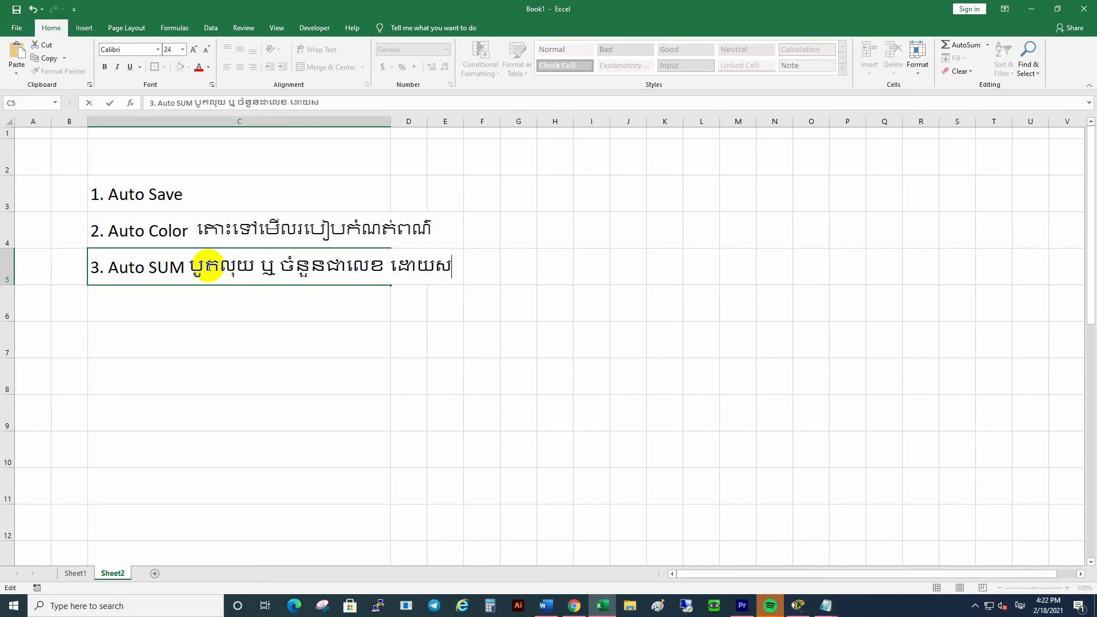
pyautogui.write('្វ័យប្រវិត្តិ')
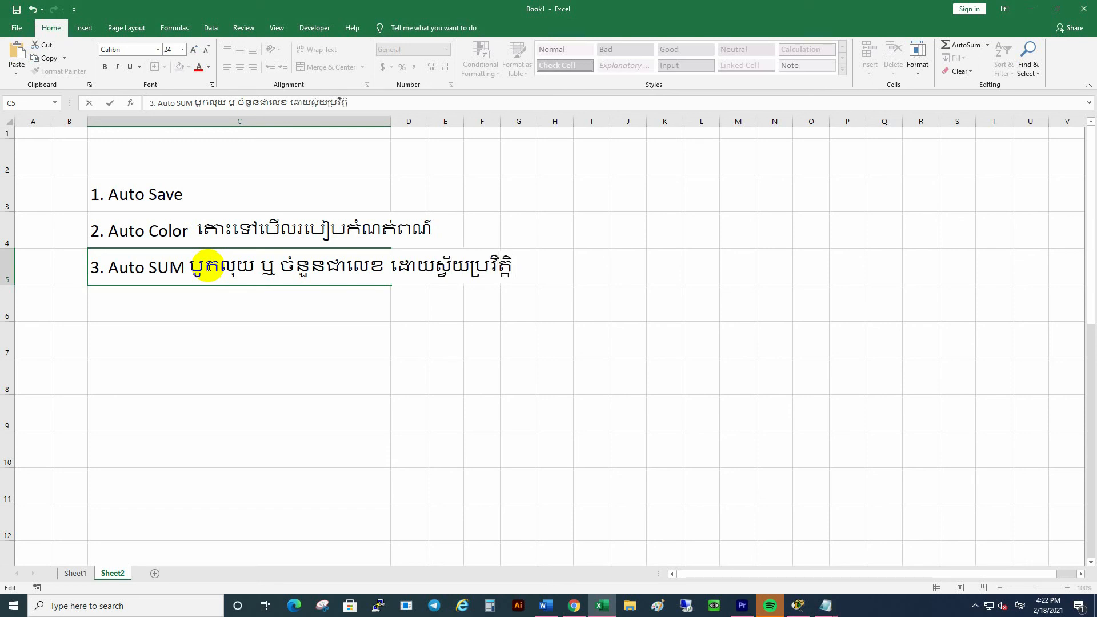
pyautogui.click(517, 339)
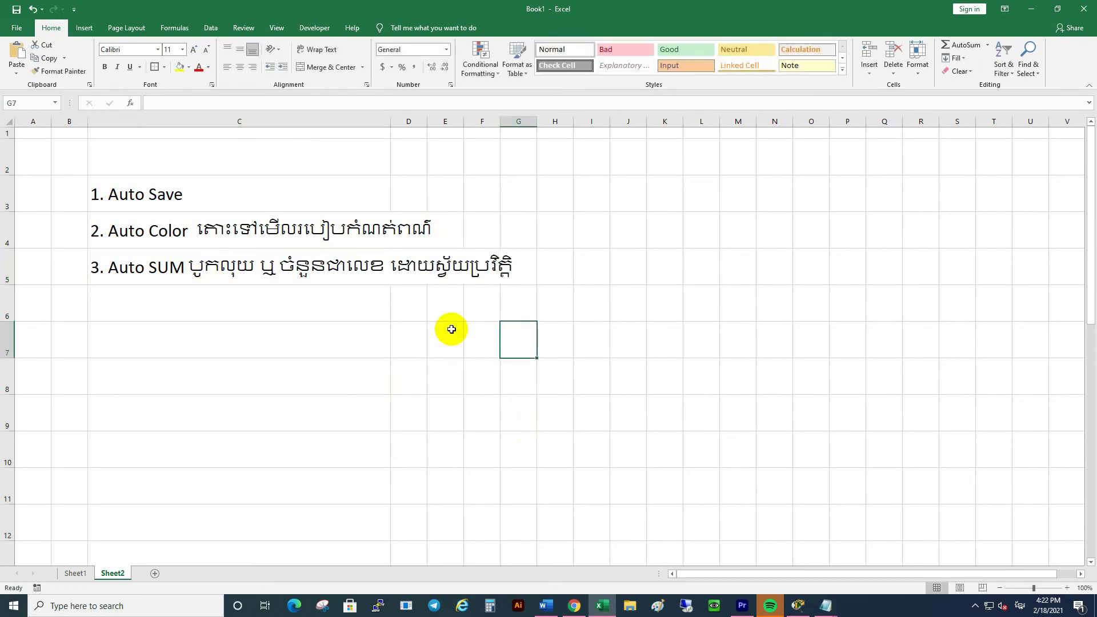
# On Sheet1, enter the sample numbers 10, 20 and 100 in cells K28, K29 and K30.
pyautogui.click(76, 573)
pyautogui.scroll(7, 291, 392)
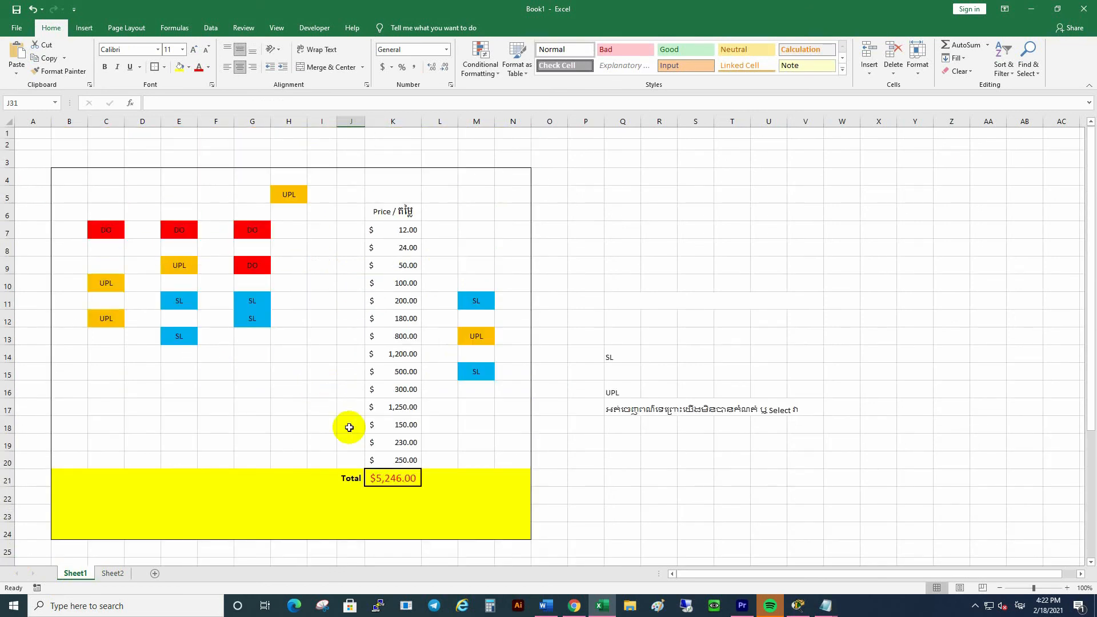
pyautogui.click(398, 479)
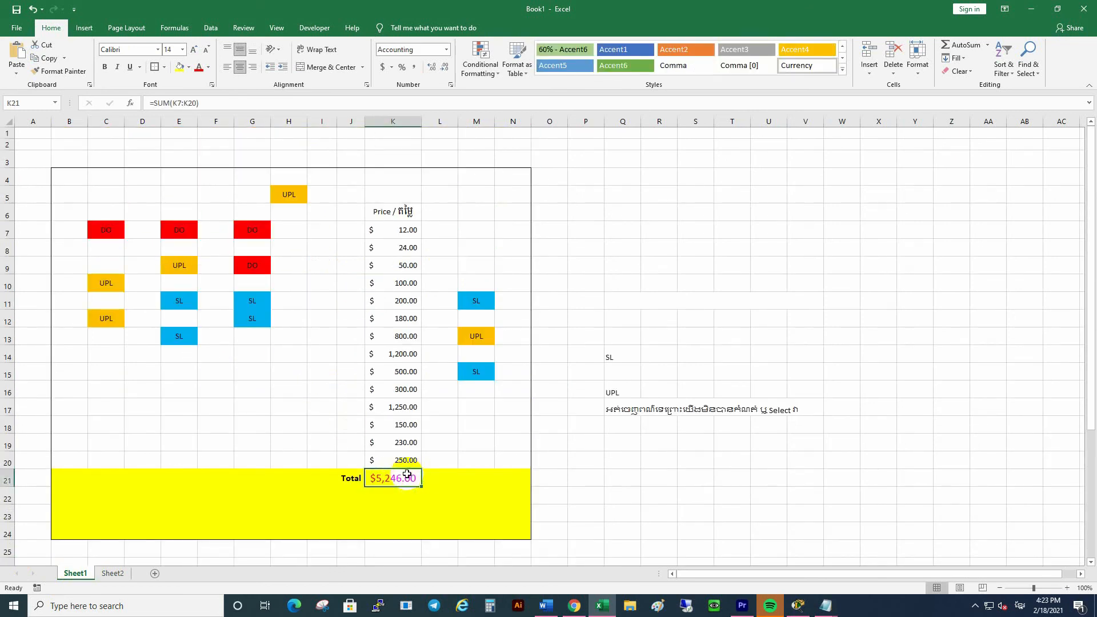
pyautogui.scroll(-8, 406, 471)
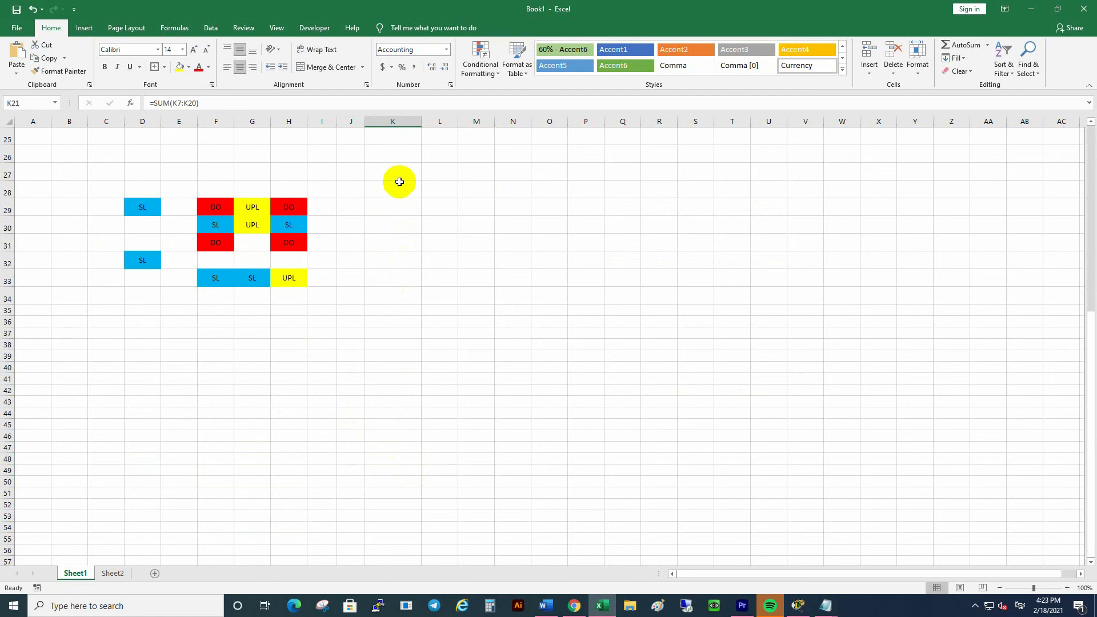
pyautogui.click(388, 190)
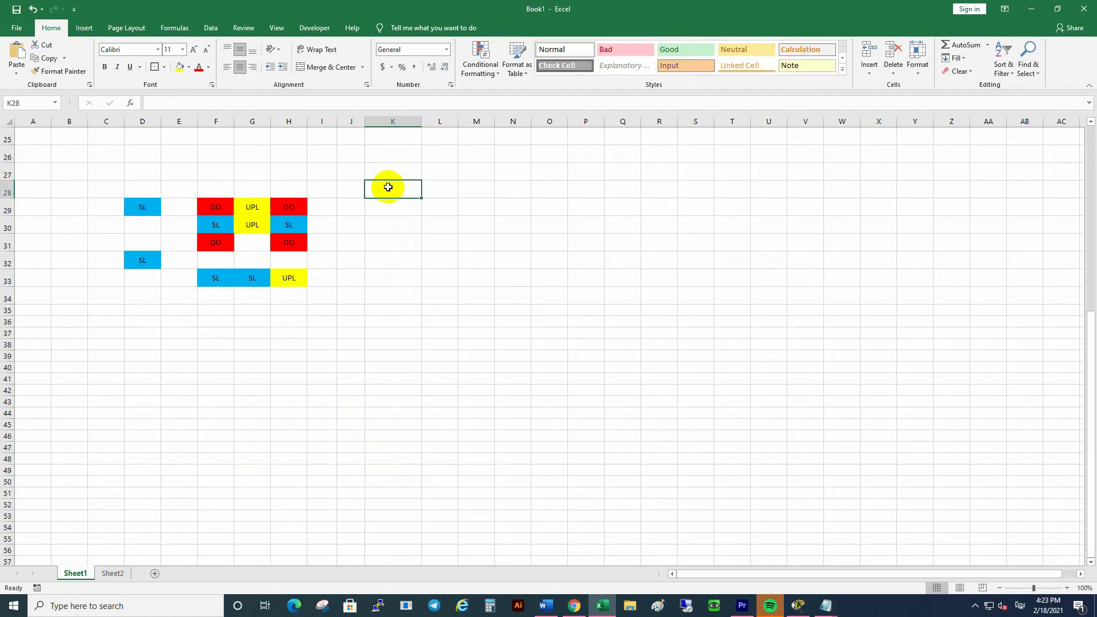
pyautogui.write('10')
pyautogui.click(396, 212)
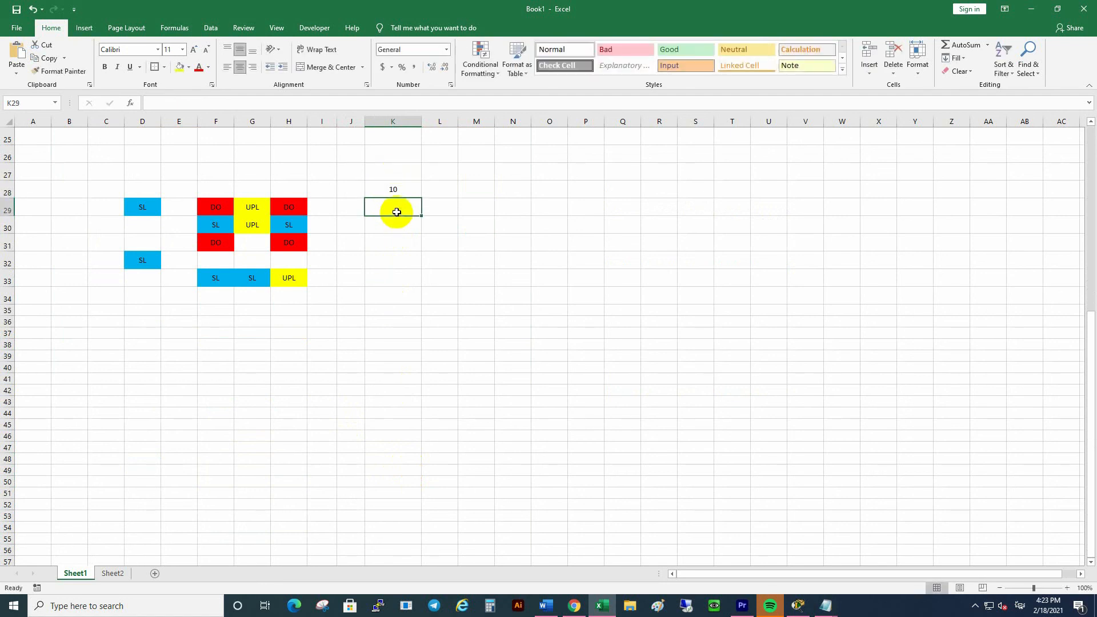
pyautogui.write('20')
pyautogui.click(400, 225)
pyautogui.write('100')
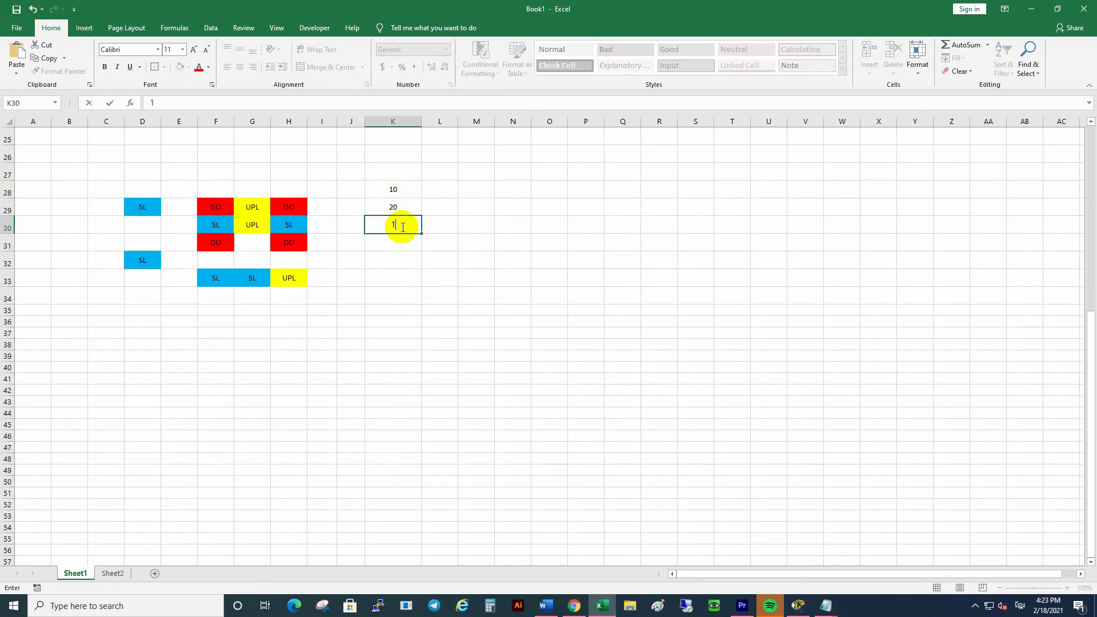
pyautogui.click(402, 243)
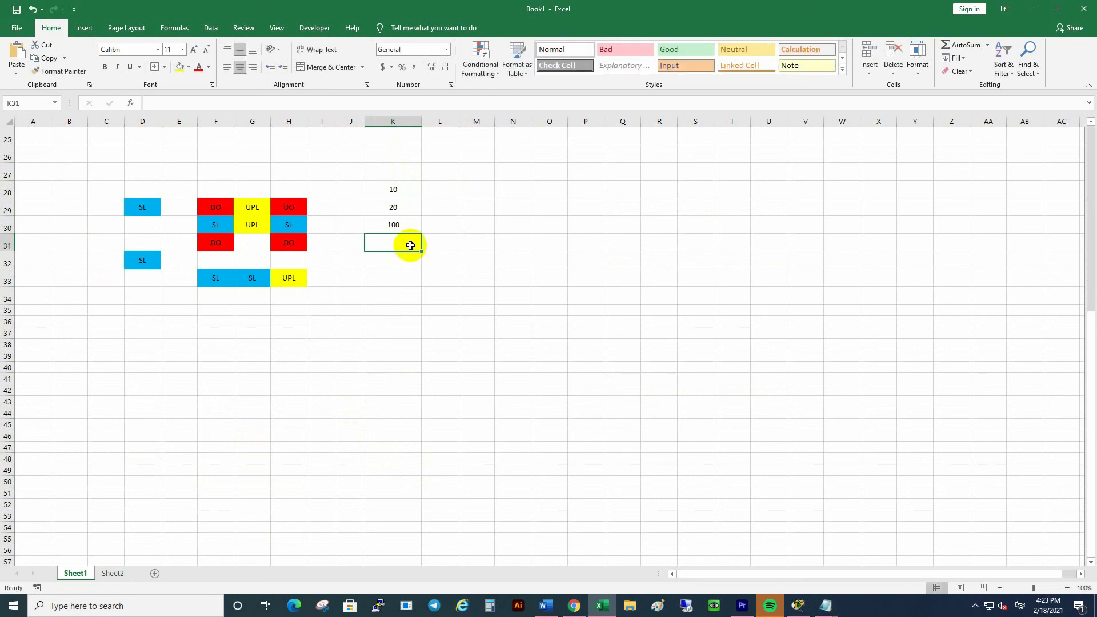
# Enter 130 by hand as the total in cell K31, and clear the cell again.
pyautogui.write('30')
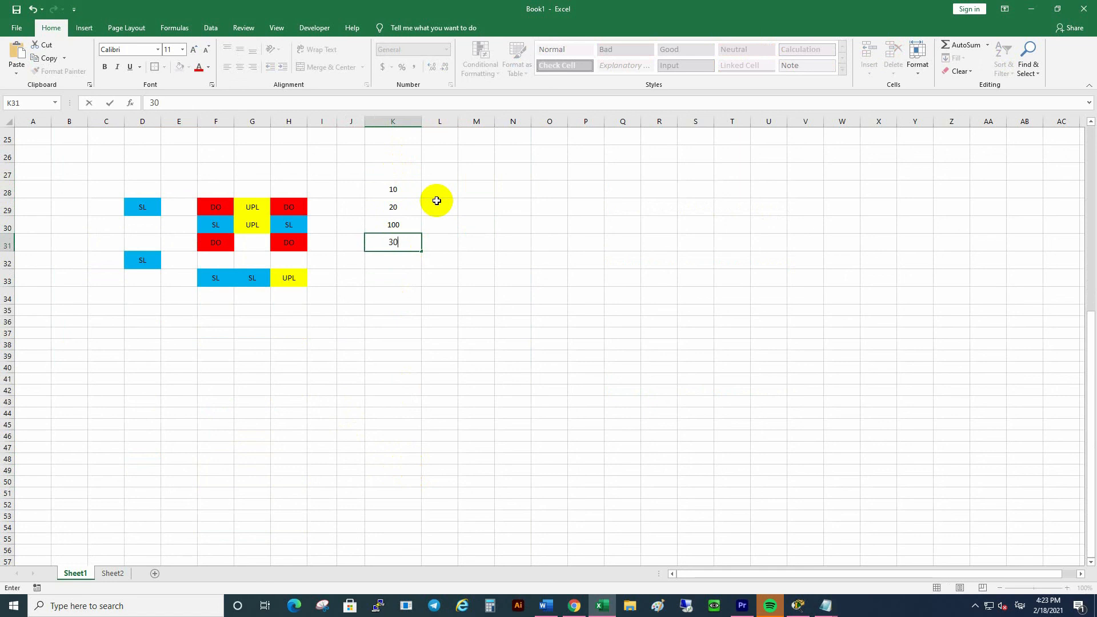
pyautogui.press('BackSpace')
pyautogui.write('0')
pyautogui.click(469, 278)
pyautogui.click(388, 244)
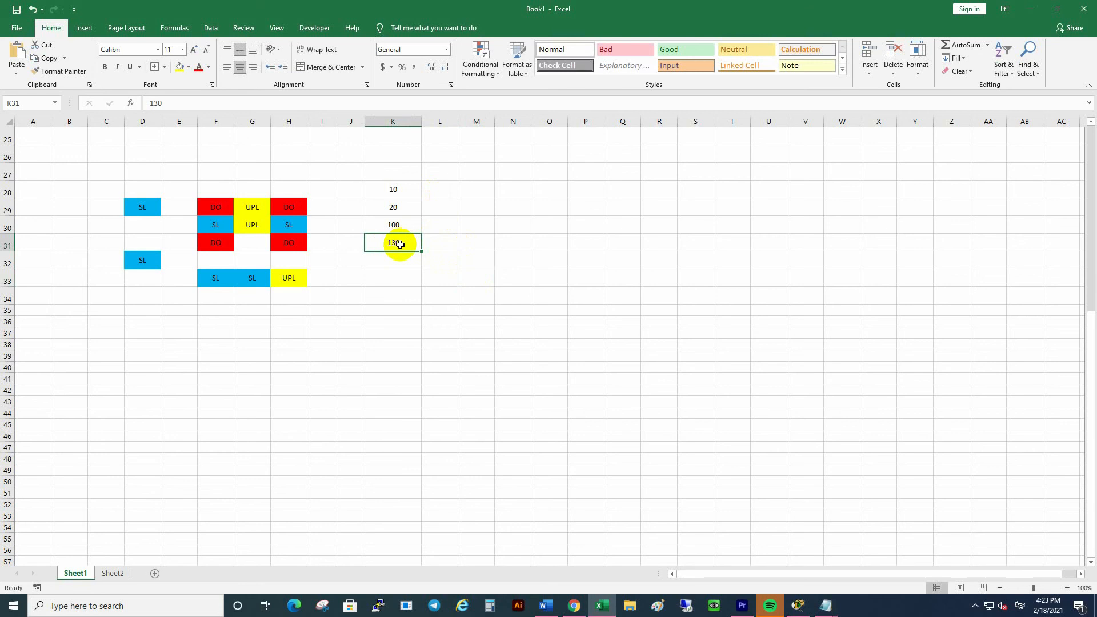
pyautogui.press('Delete')
pyautogui.click(448, 263)
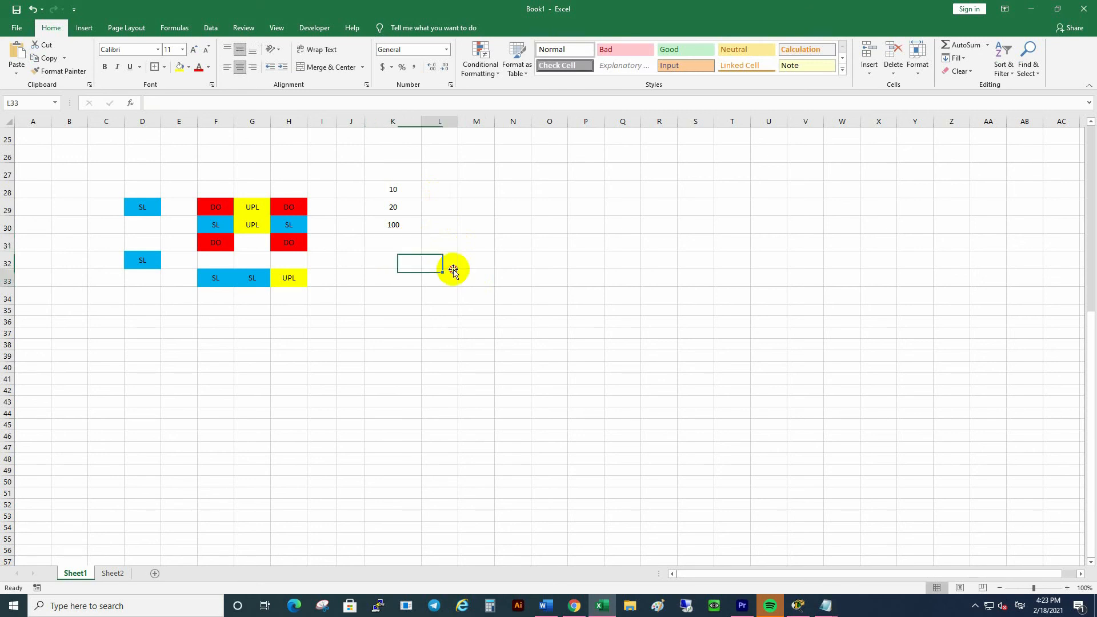
# Total the three sample numbers in cell K31 with the formula =SUM(K28:K30).
pyautogui.click(404, 244)
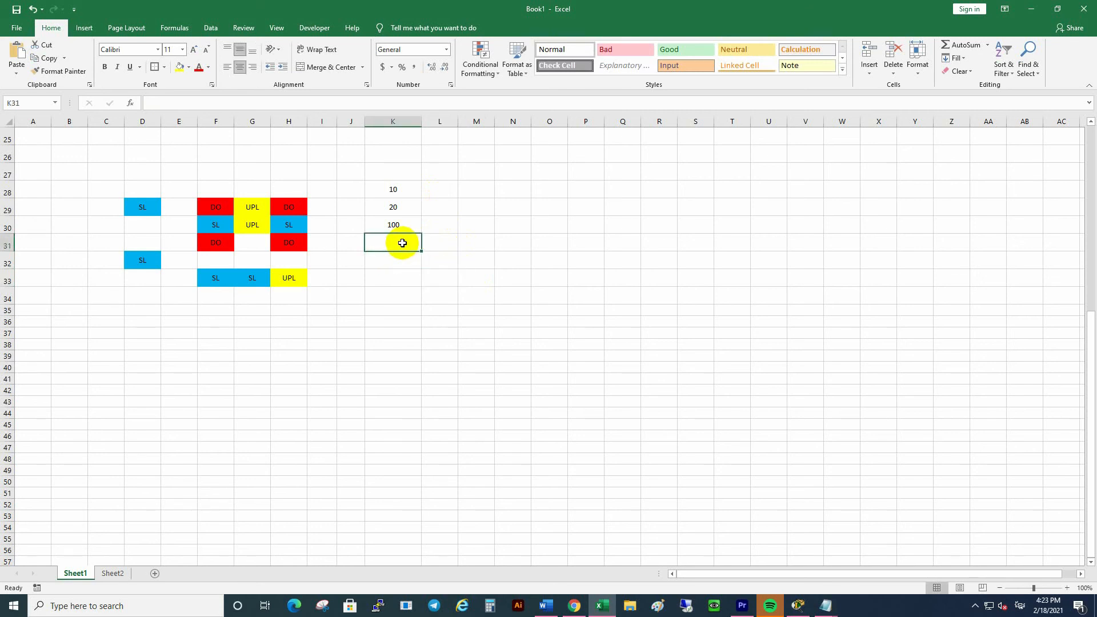
pyautogui.write('5')
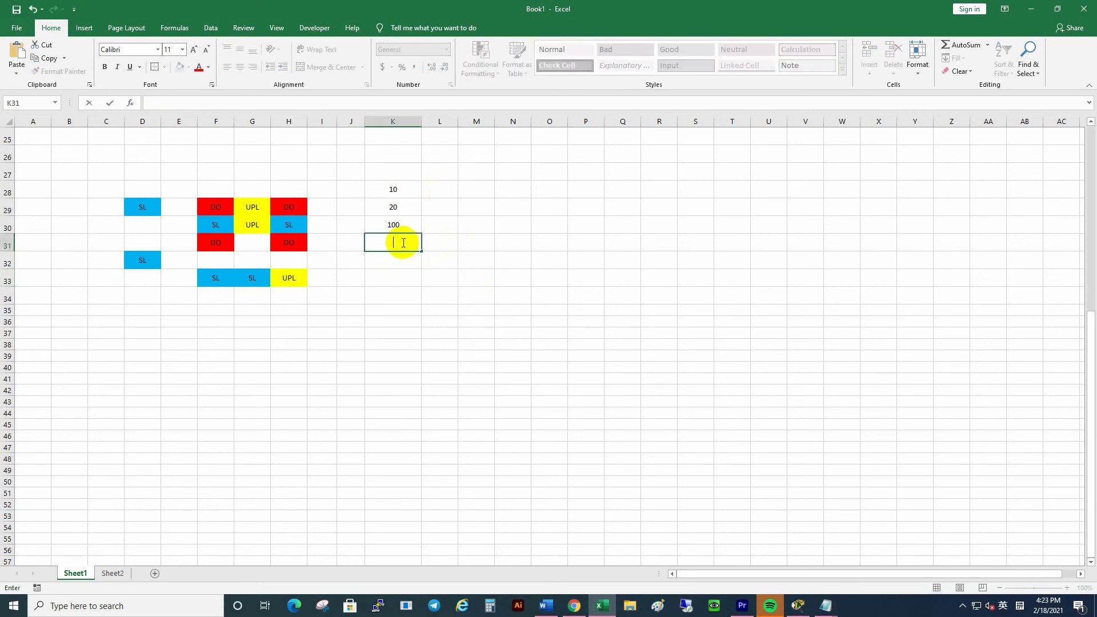
pyautogui.write('=')
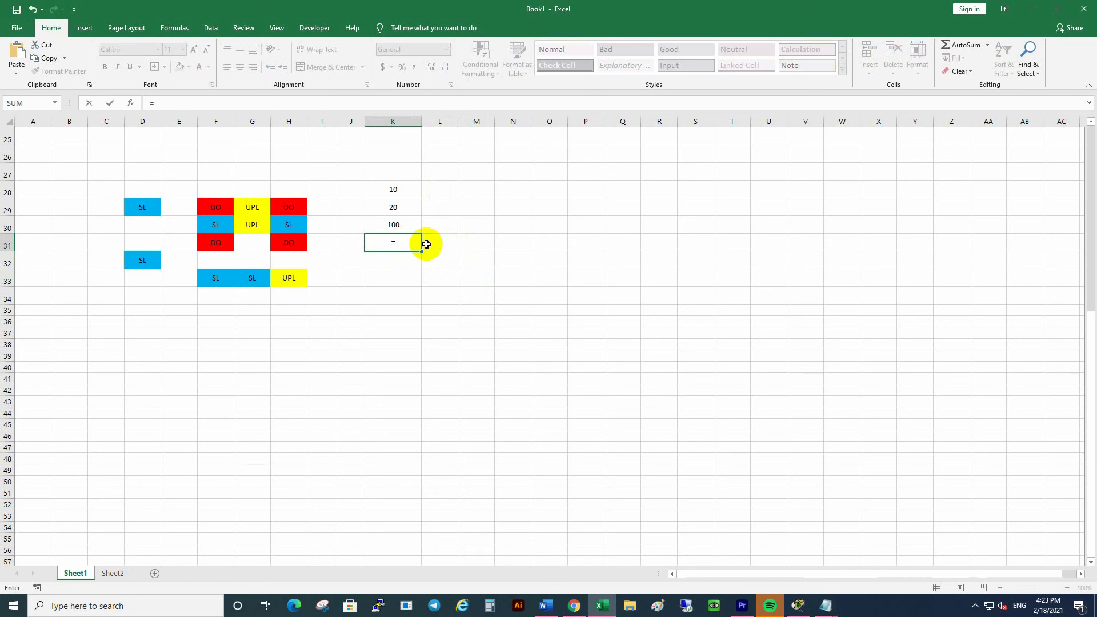
pyautogui.doubleClick(394, 241)
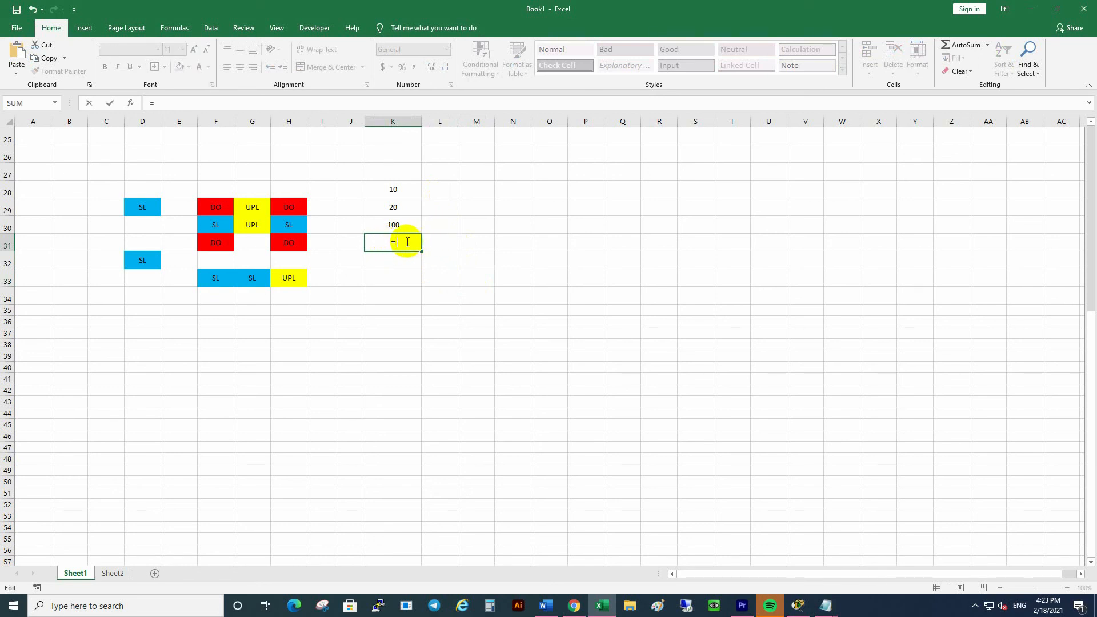
pyautogui.write('S')
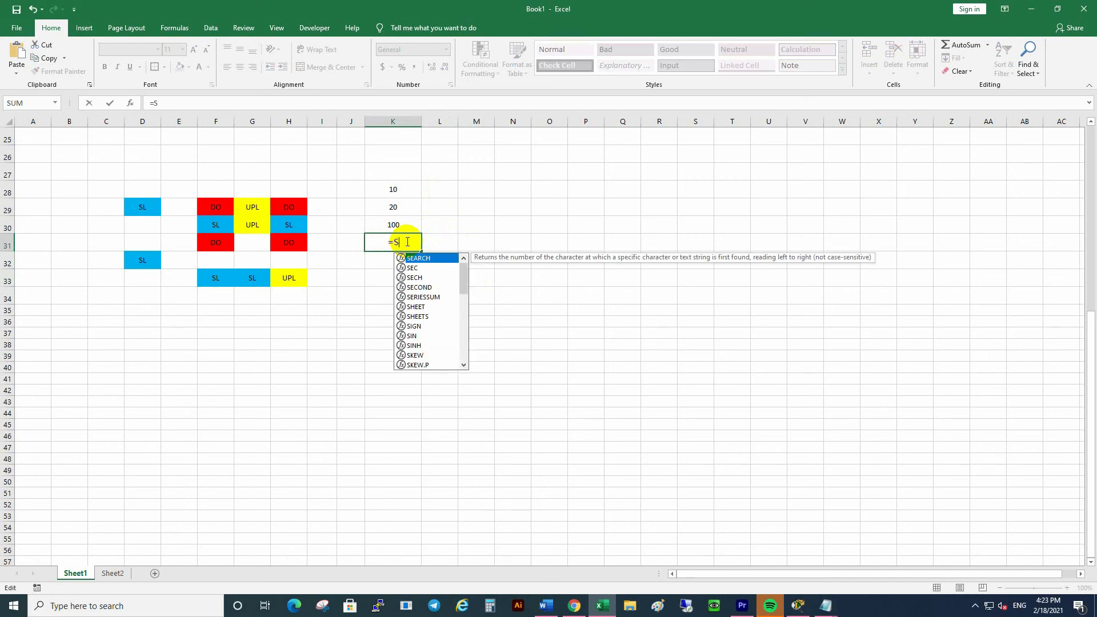
pyautogui.write('UM')
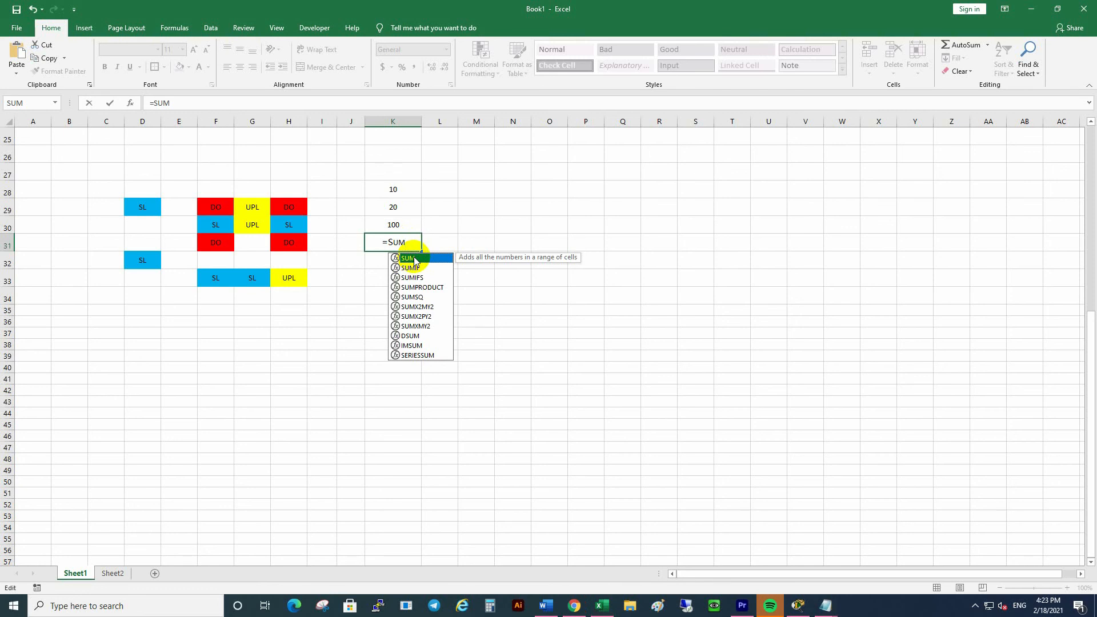
pyautogui.doubleClick(415, 262)
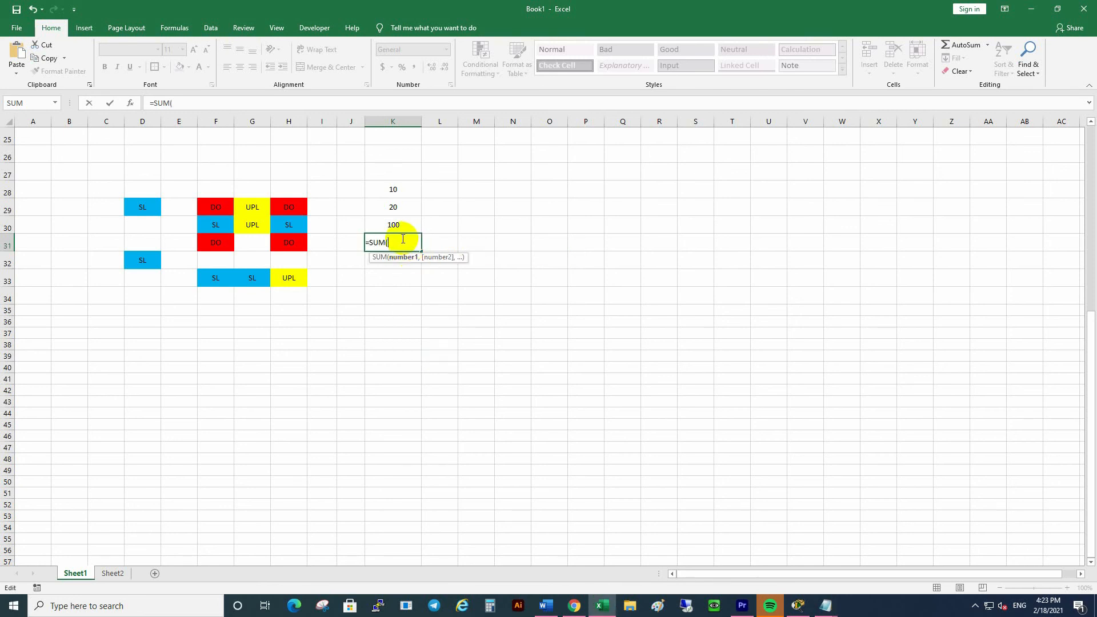
pyautogui.click(397, 189)
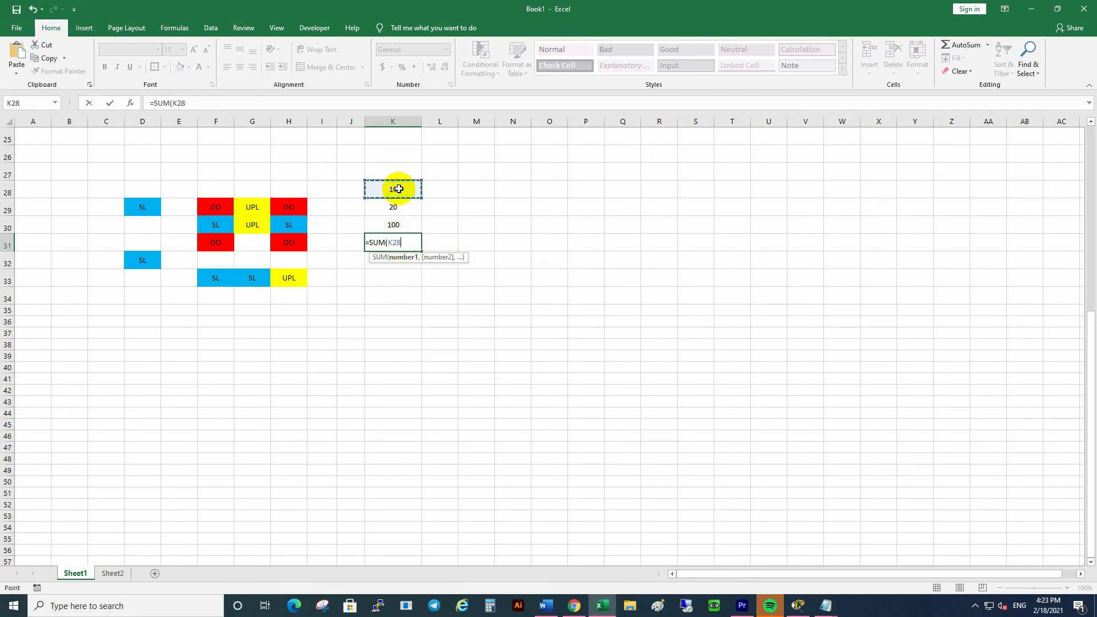
pyautogui.moveTo(399, 190); pyautogui.dragTo(405, 224)
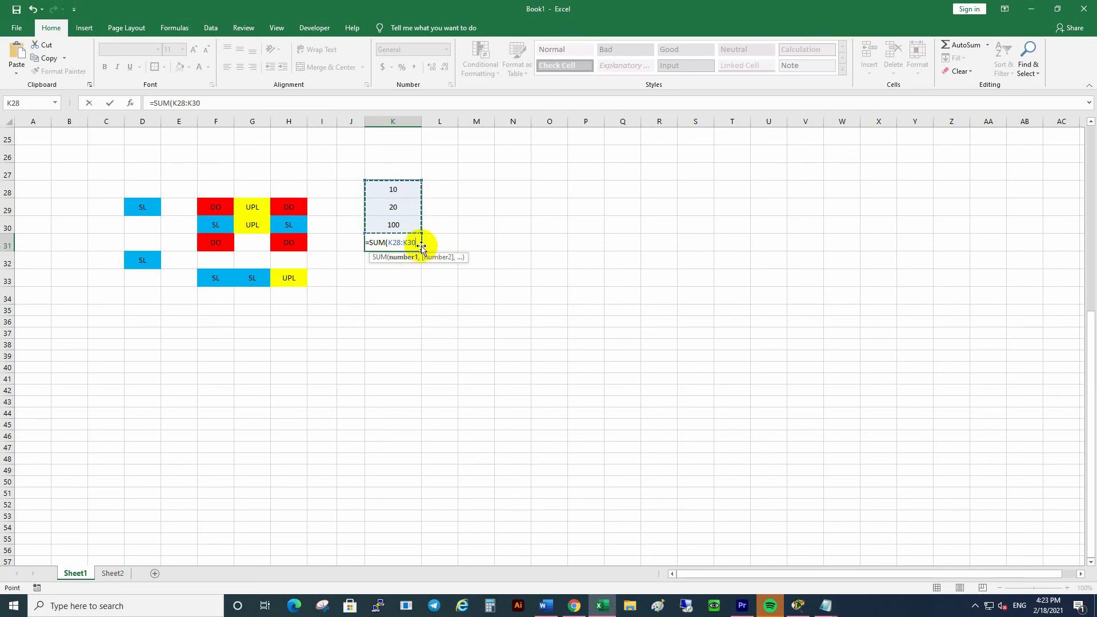
pyautogui.write(')')
pyautogui.press('Return')
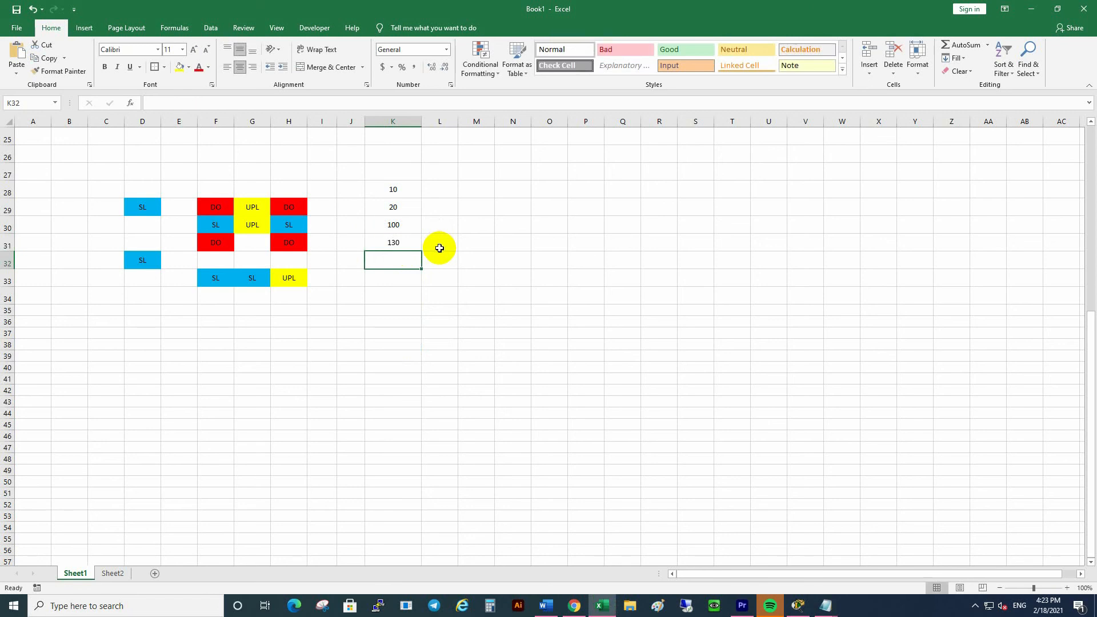
pyautogui.click(395, 242)
# On Sheet2, start a closing message in cell C6 reading "អរគុណសម្រាប់ការទស្សនា សូមជួយចុច Subscribe".
pyautogui.click(114, 574)
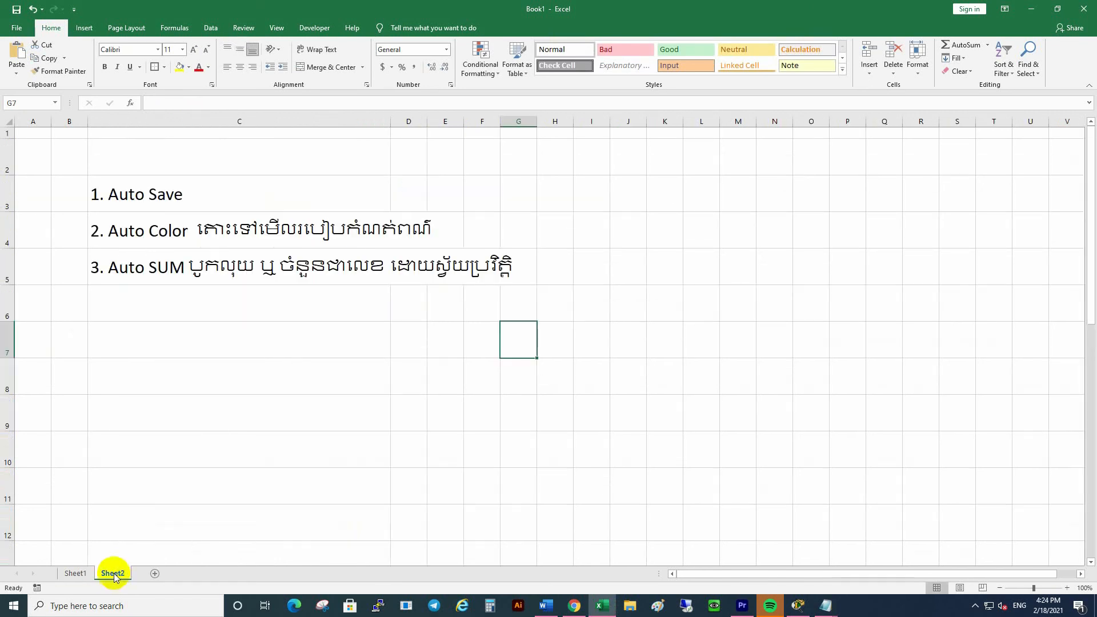
pyautogui.click(117, 303)
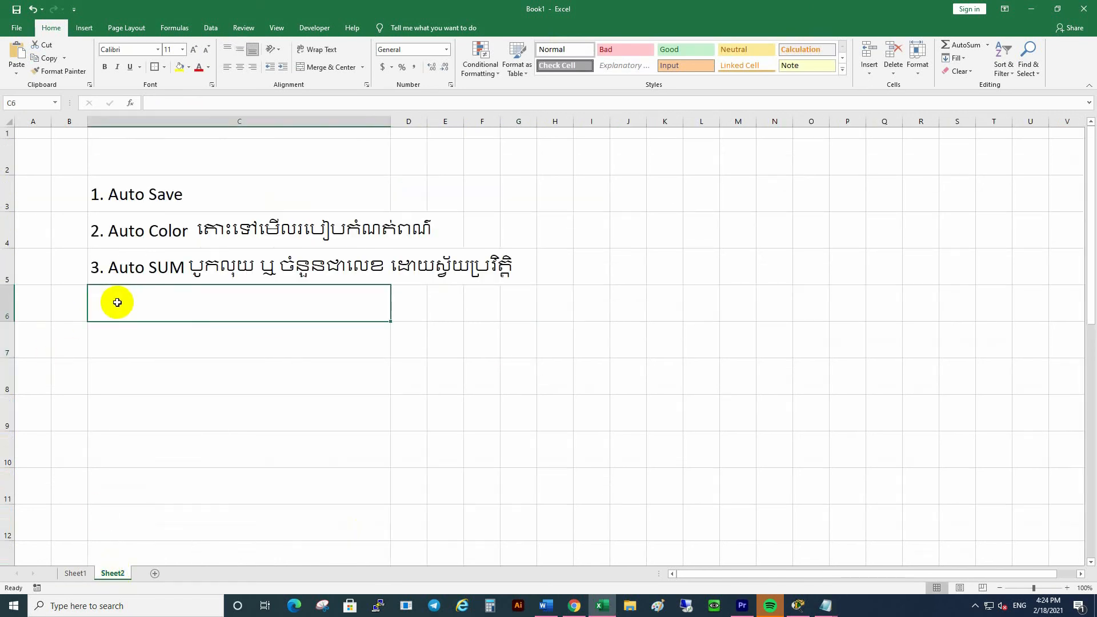
pyautogui.hotkey('alt', 'shift')
pyautogui.write('អរ')
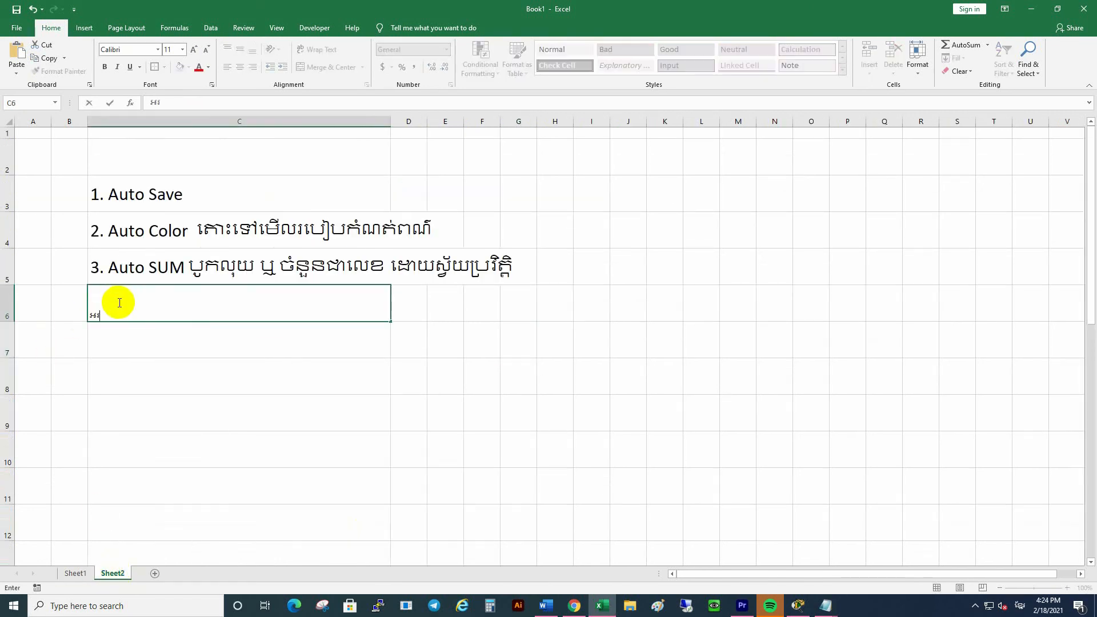
pyautogui.write('គុណសម្រាប់ការទស្សនា')
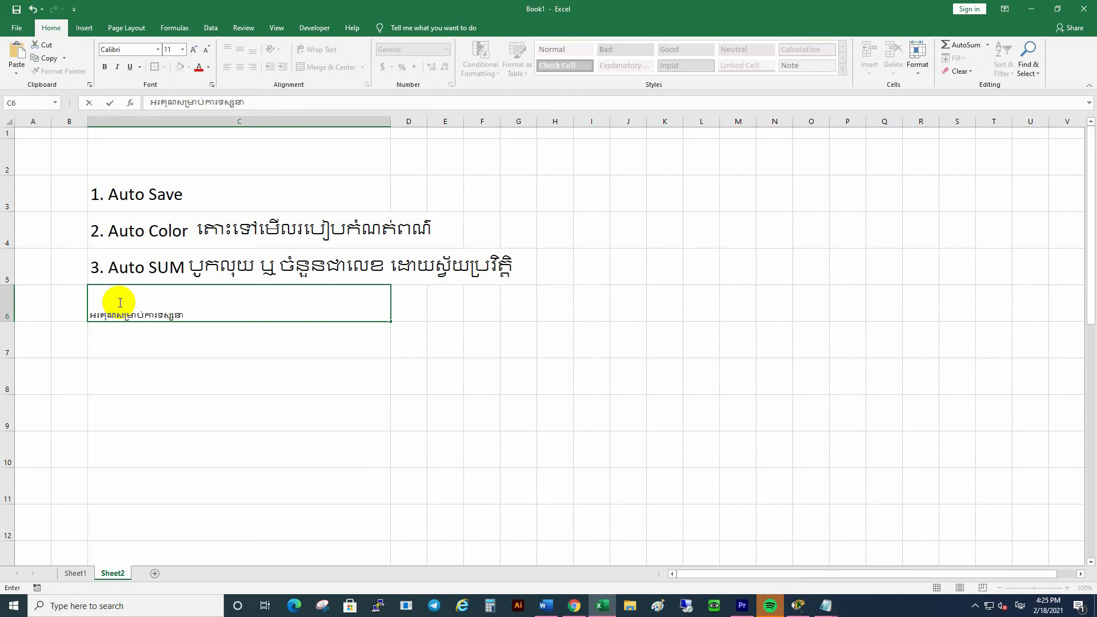
pyautogui.write(' សូមជួយចុច')
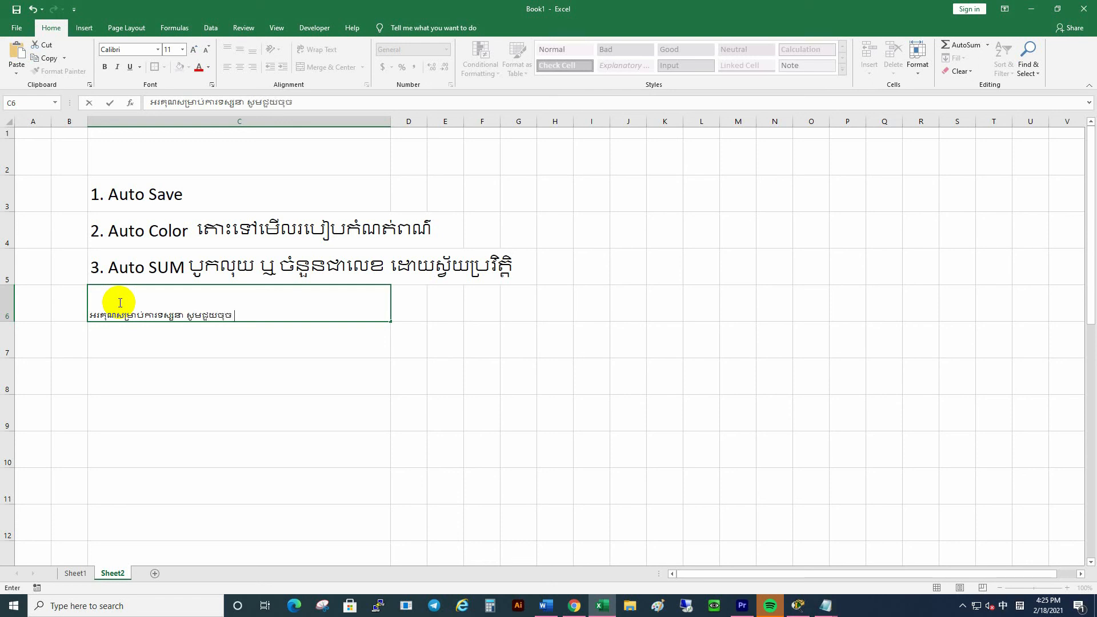
pyautogui.hotkey('alt', 'shift')
pyautogui.write('Subscribe')
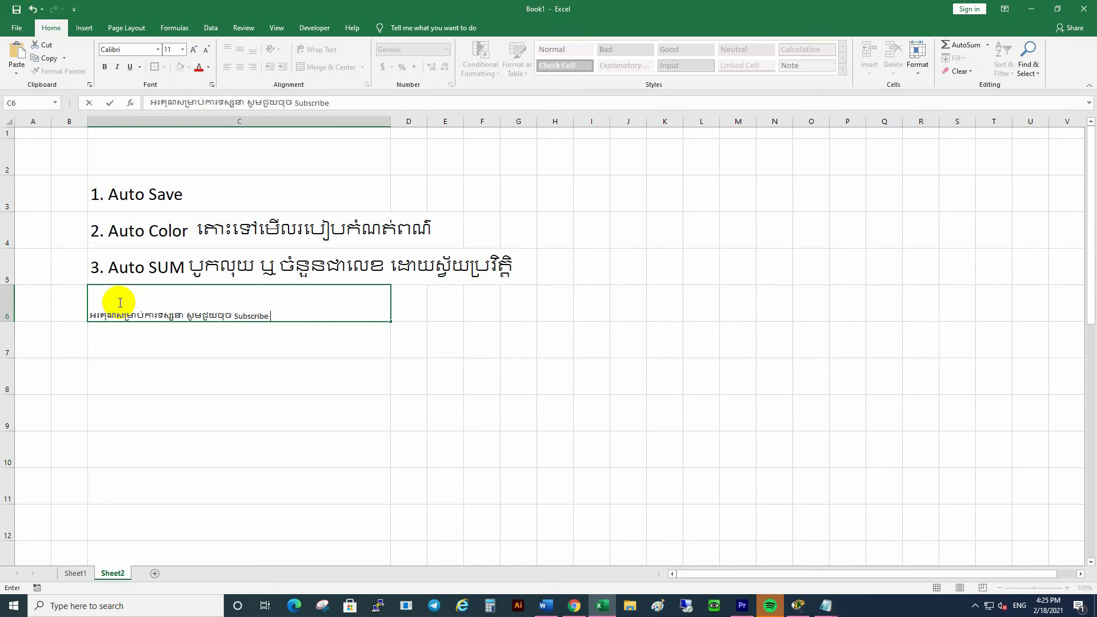
# Complete the closing message in C6 with "ដើម្បីទទួលបានវីដេអូថ្មីៗទៀត" and commit the entry.
pyautogui.hotkey('alt', 'shift')
pyautogui.write('ម្នាក')
pyautogui.press('BackSpace')
pyautogui.press('BackSpace')
pyautogui.press('BackSpace')
pyautogui.press('BackSpace')
pyautogui.press('BackSpace')
pyautogui.write('ដើម្បីទទួលបាន៖')
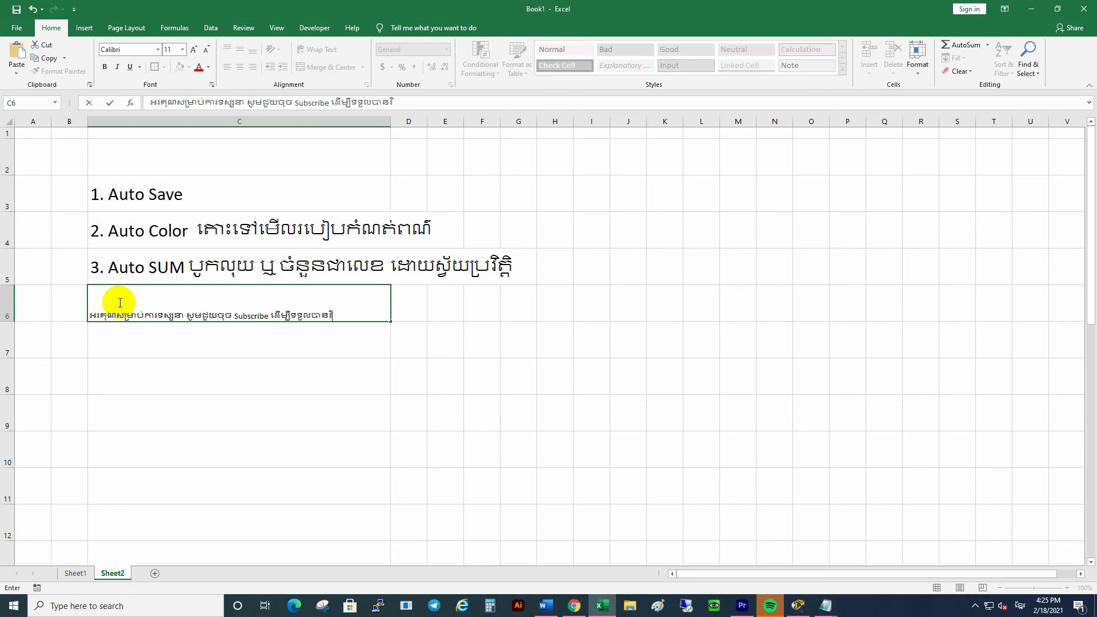
pyautogui.write('ីដេអូថថ')
pyautogui.press('BackSpace')
pyautogui.write('ៗទៀត')
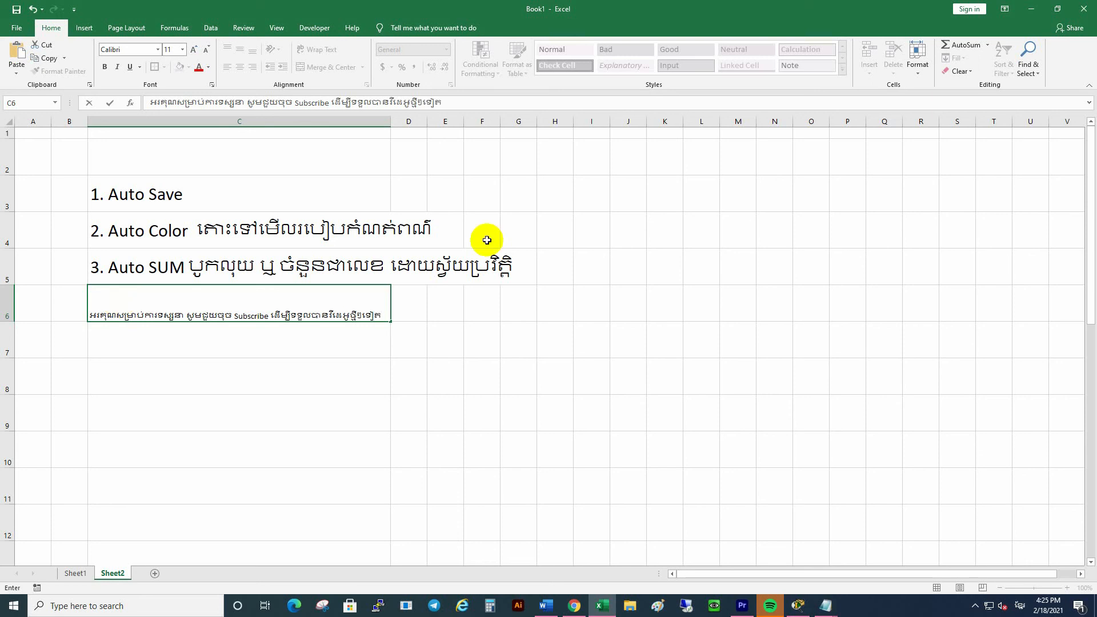
pyautogui.click(394, 373)
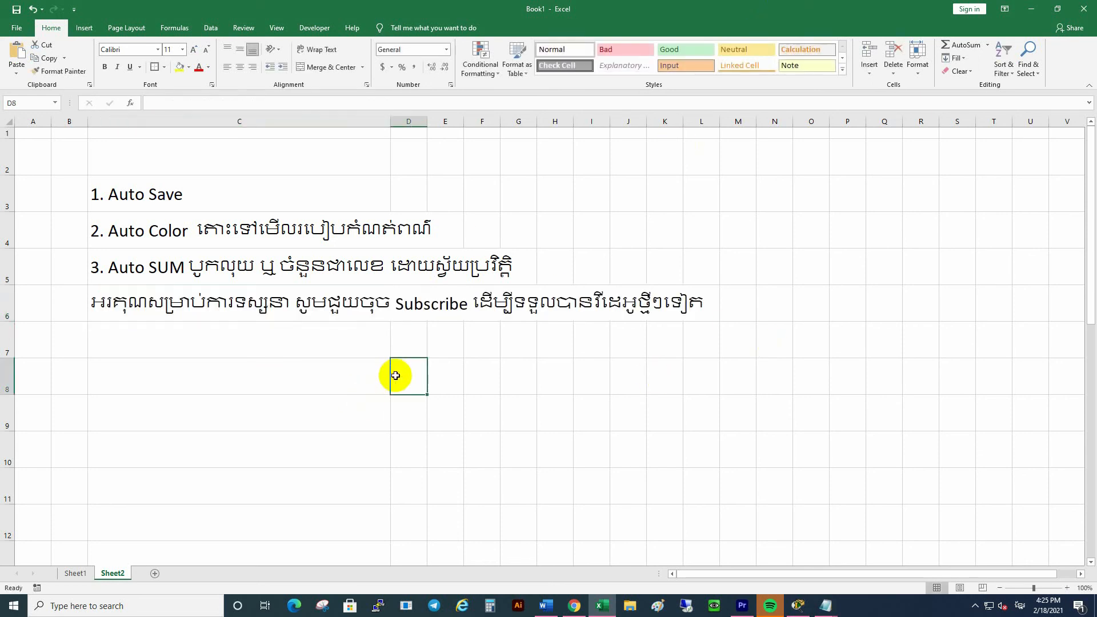